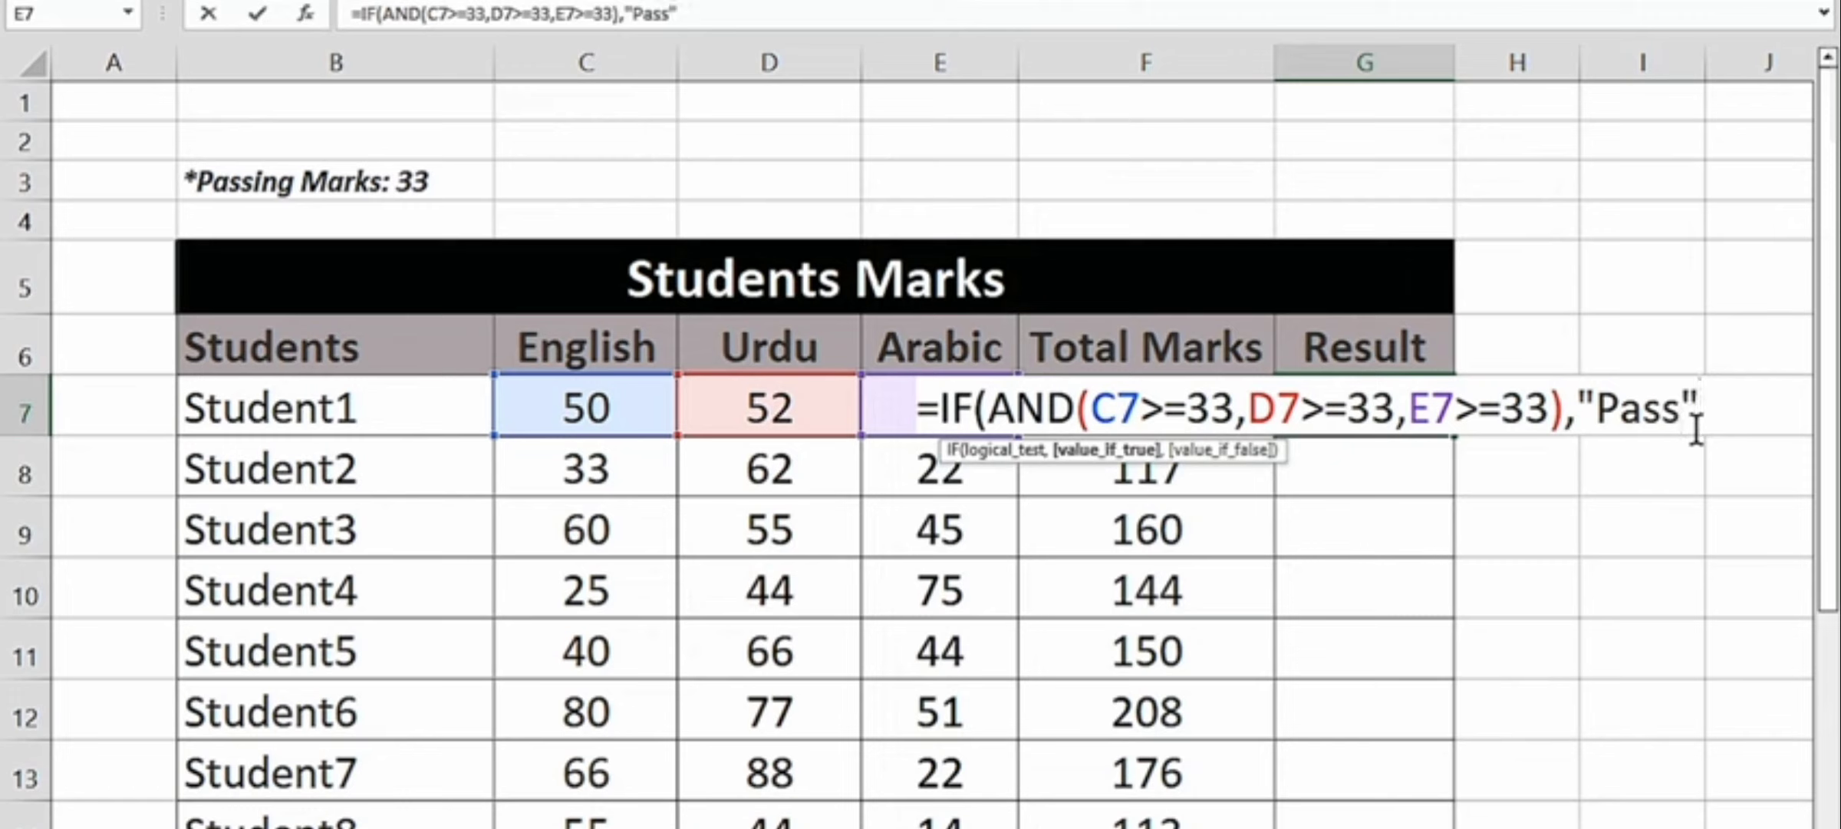
- Complete Student1's IF(AND) Result formula with "Fail" as the value if false and enter it
text(,)
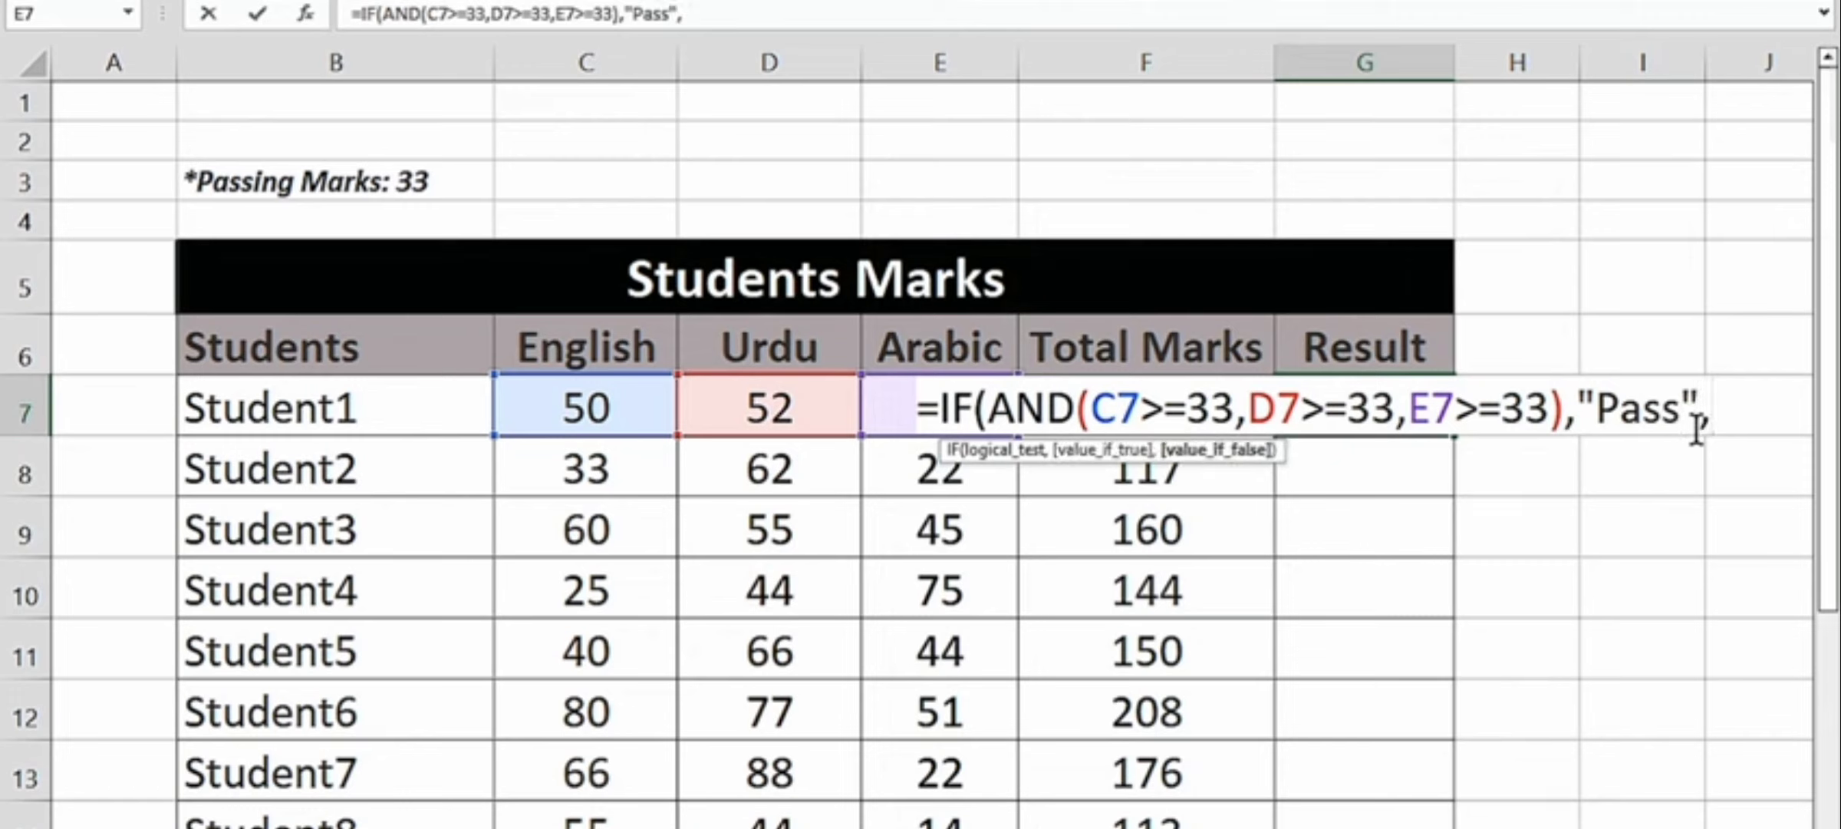
text("Fail")
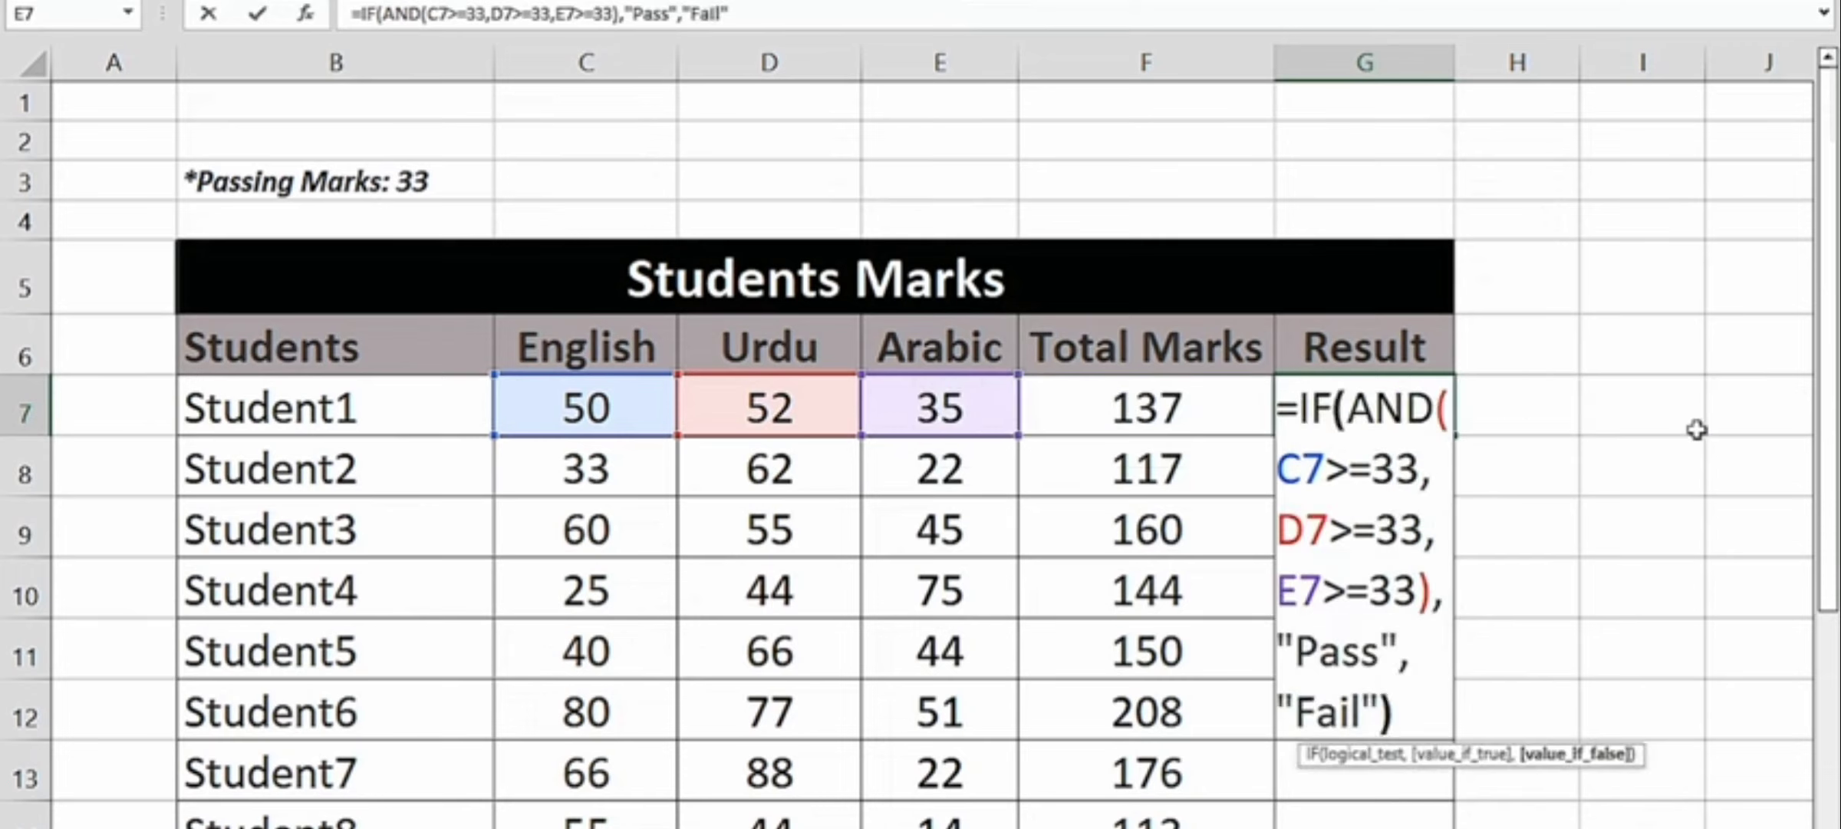
text())
key(Return)
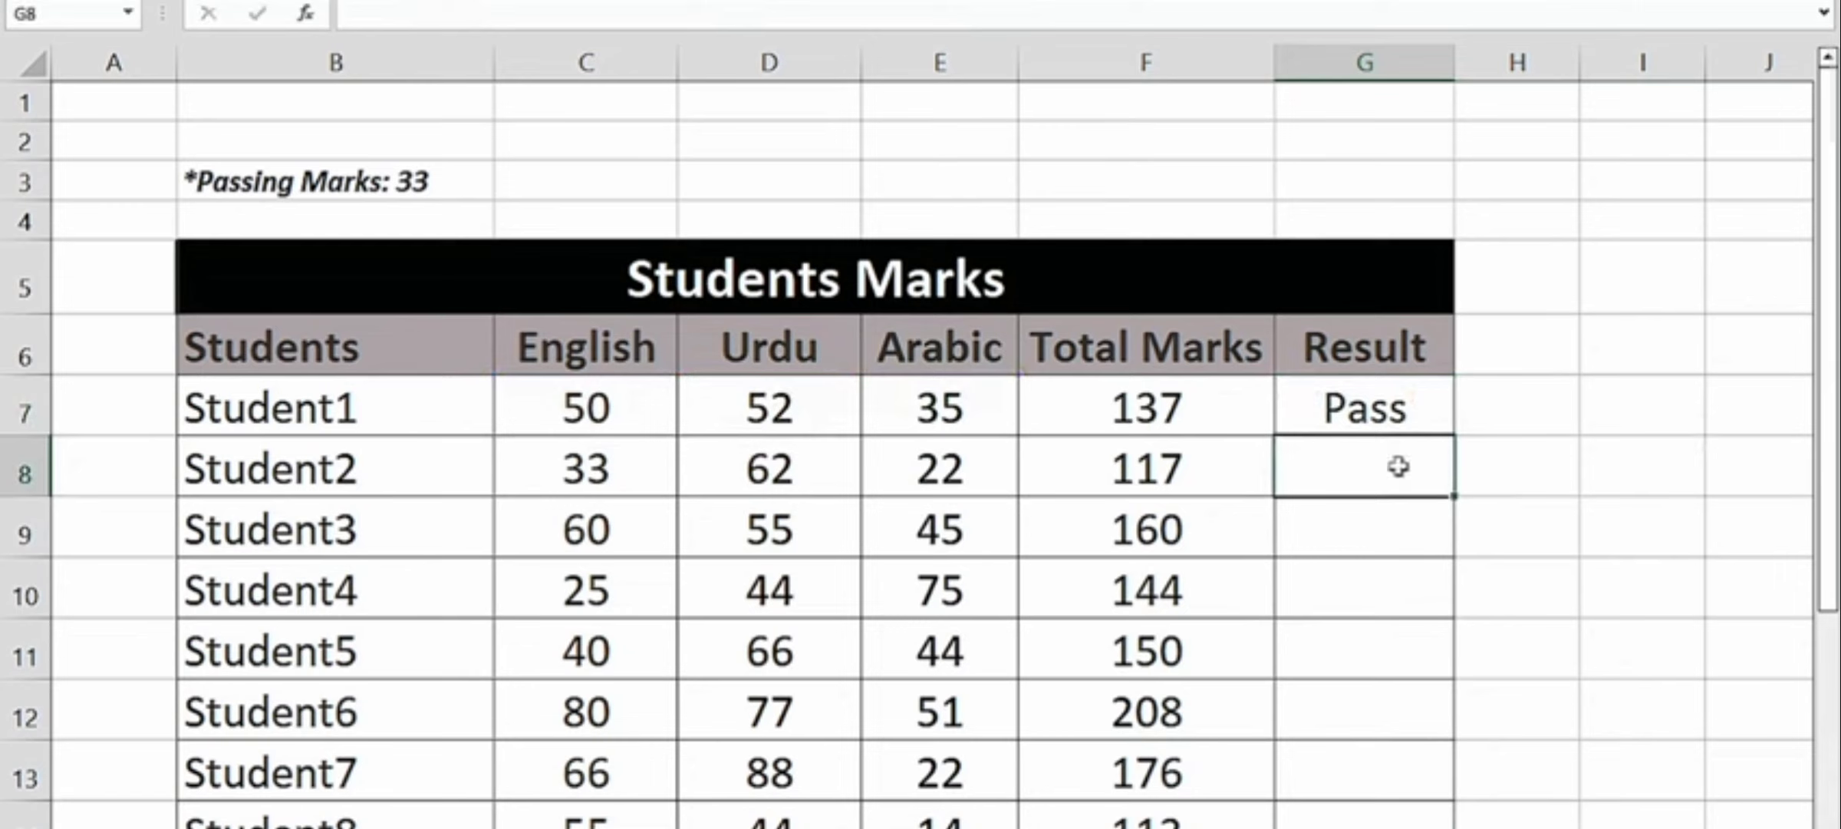
- Fill Student1's IF(AND) Result formula down the column through Student10
click(1397, 422)
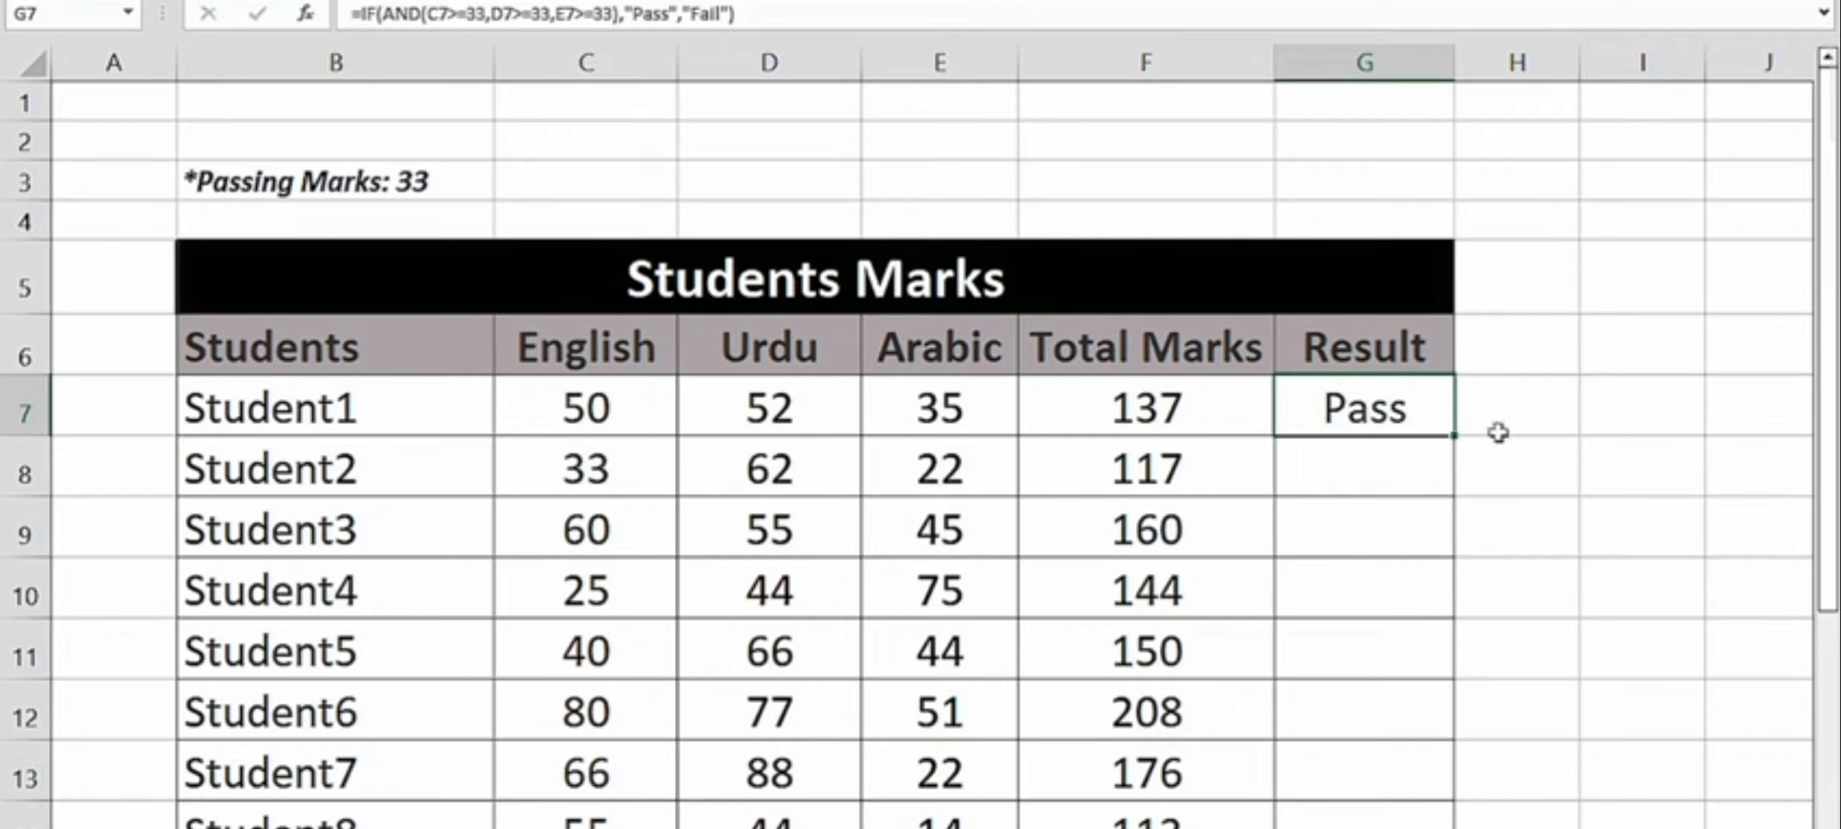
double_click(1456, 437)
scroll(1287, 427, down, 3)
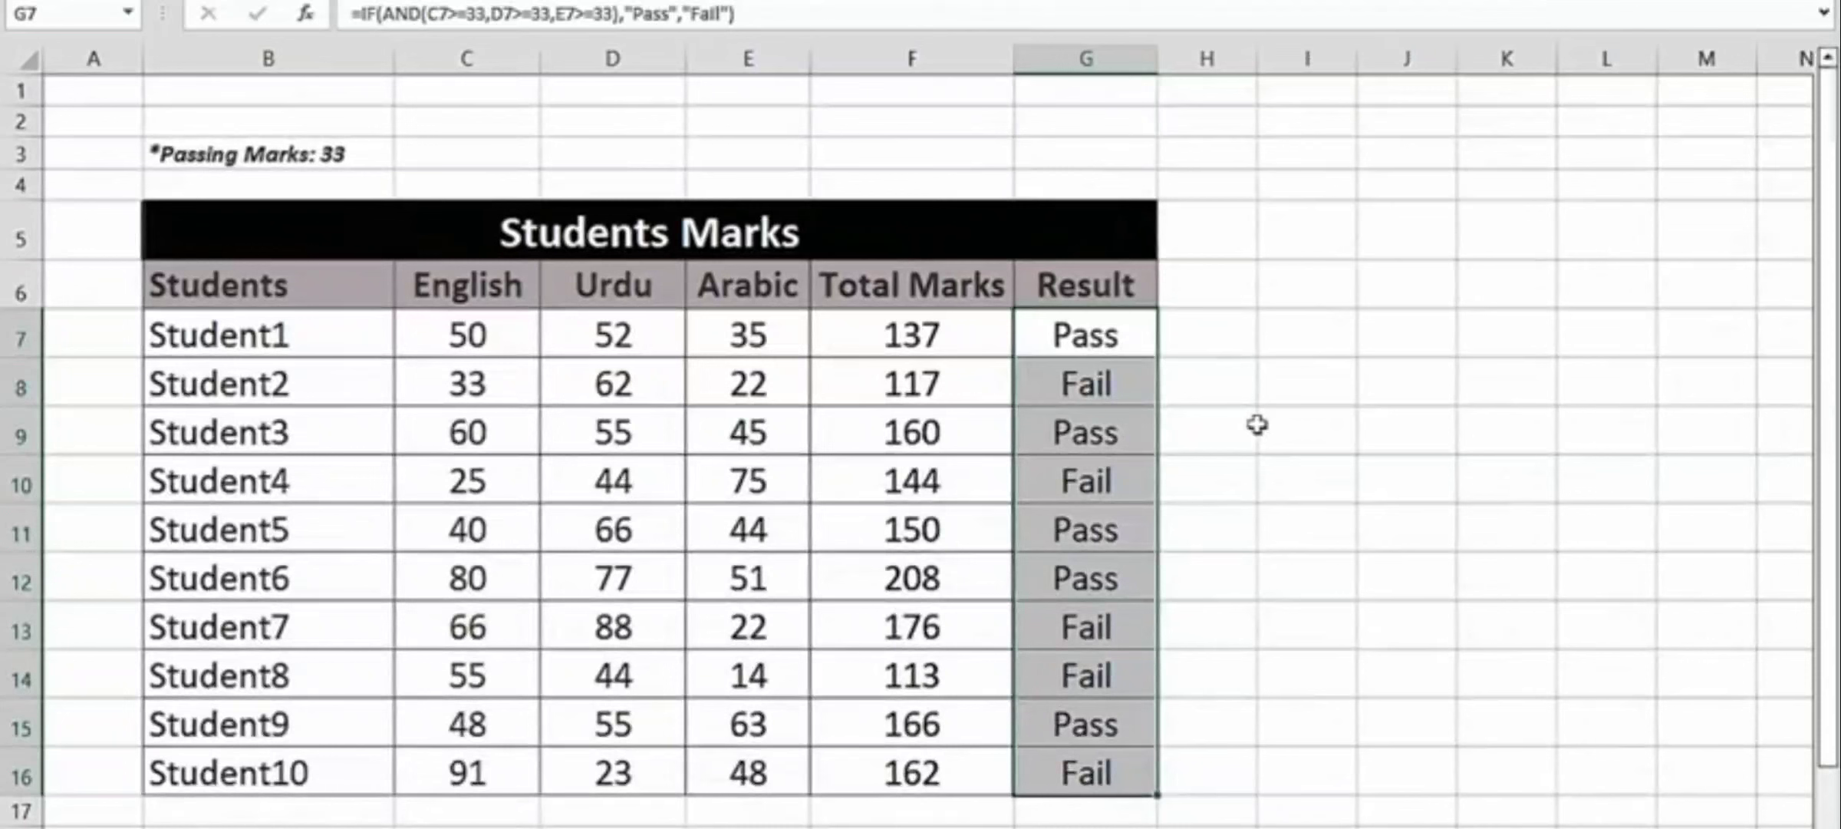
- Examine the Pass/Fail results for all students, and Student1's three subject marks on the sheet with the empty Result column
click(1118, 323)
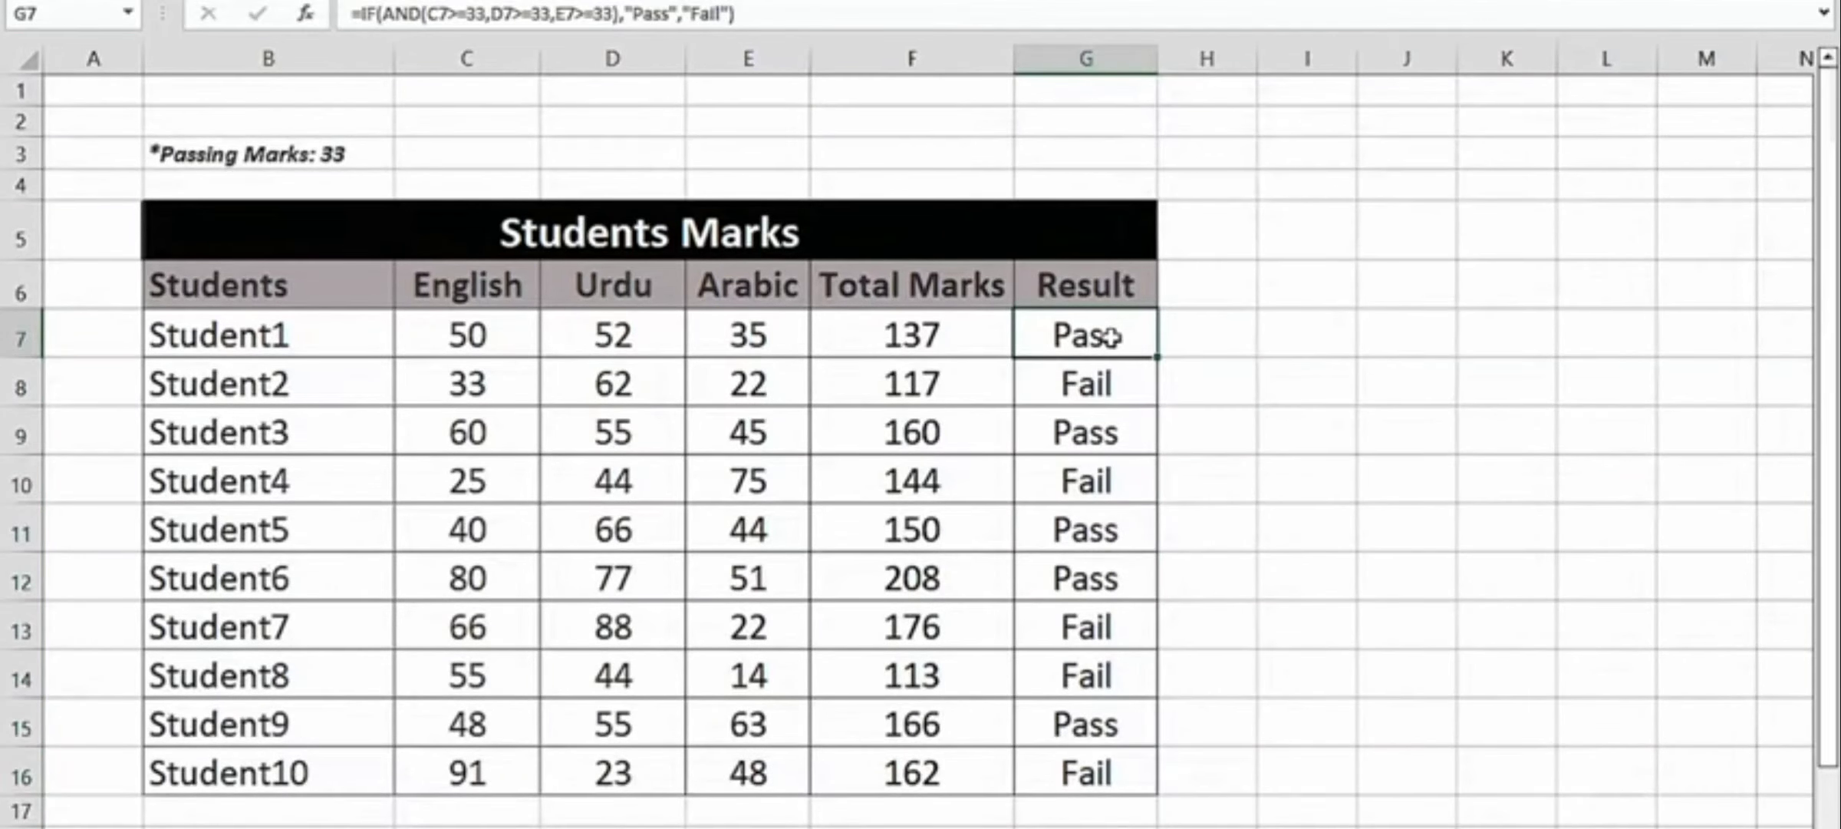
drag(1107, 336, 1094, 776)
click(1041, 620)
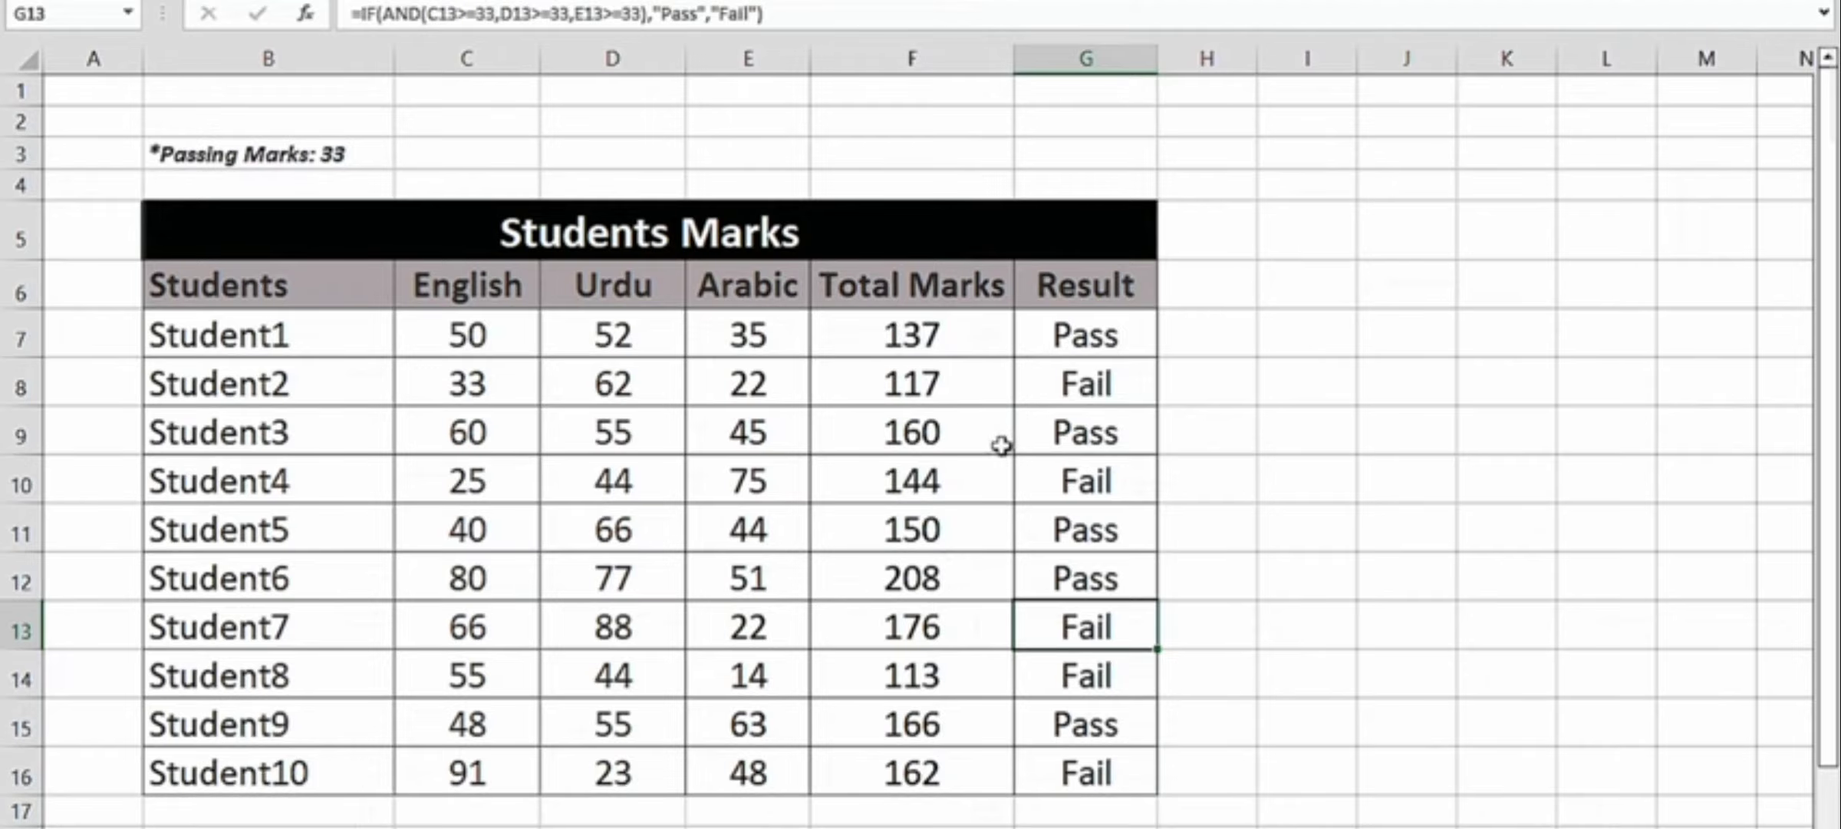
scroll(1014, 465, down, 1)
scroll(1013, 467, up, 1)
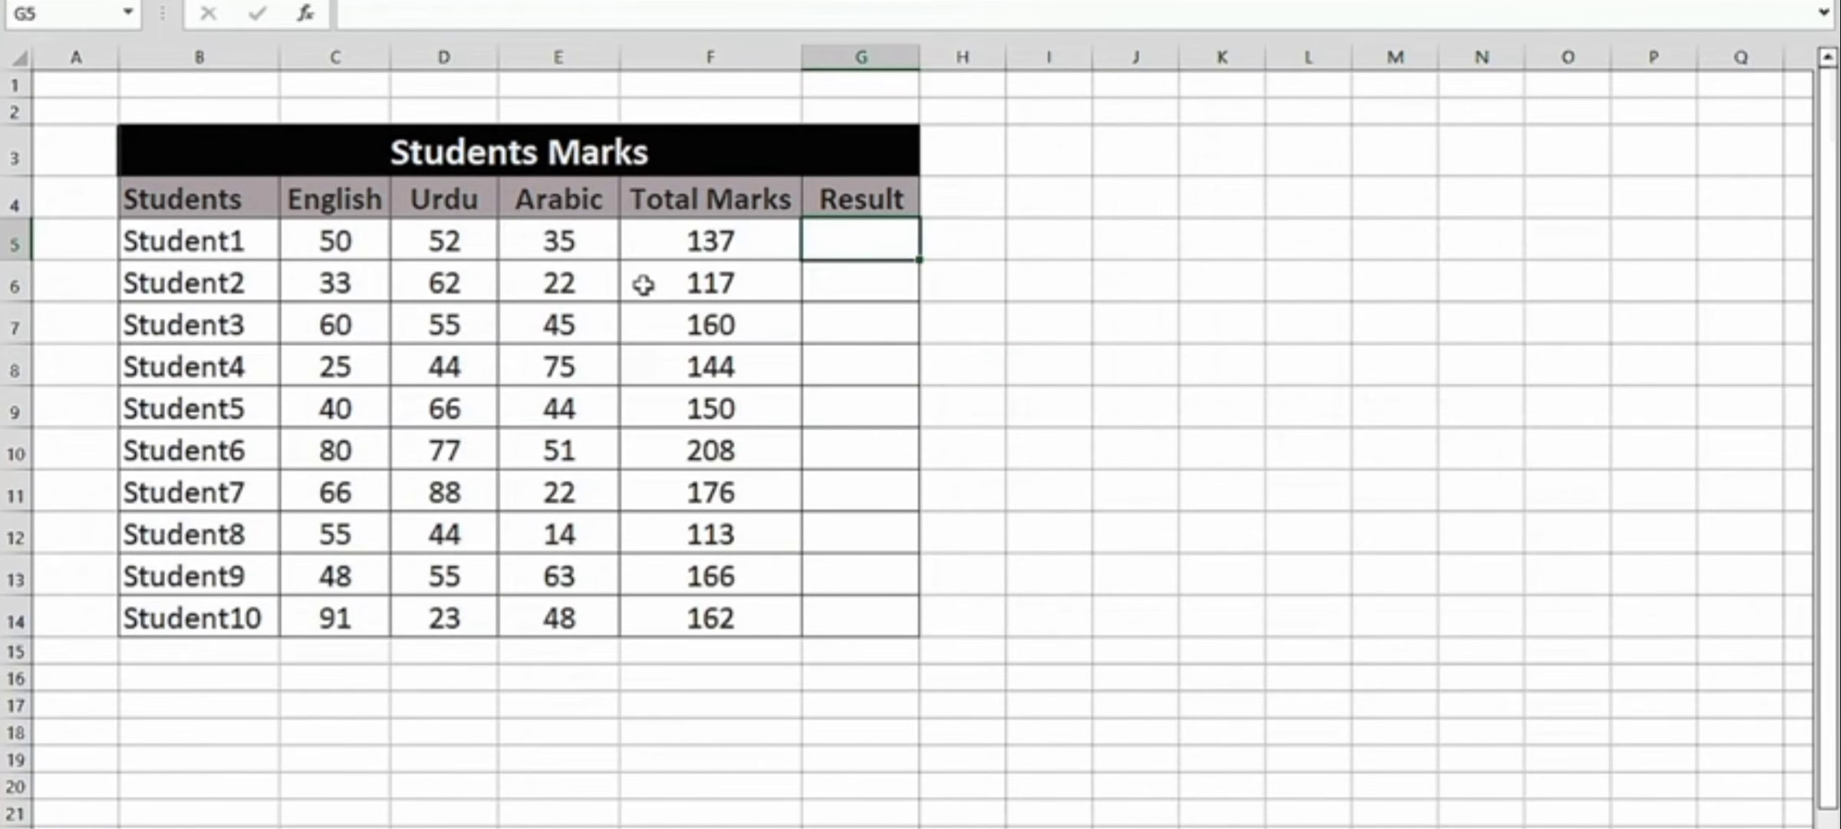
scroll(621, 255, up, 5)
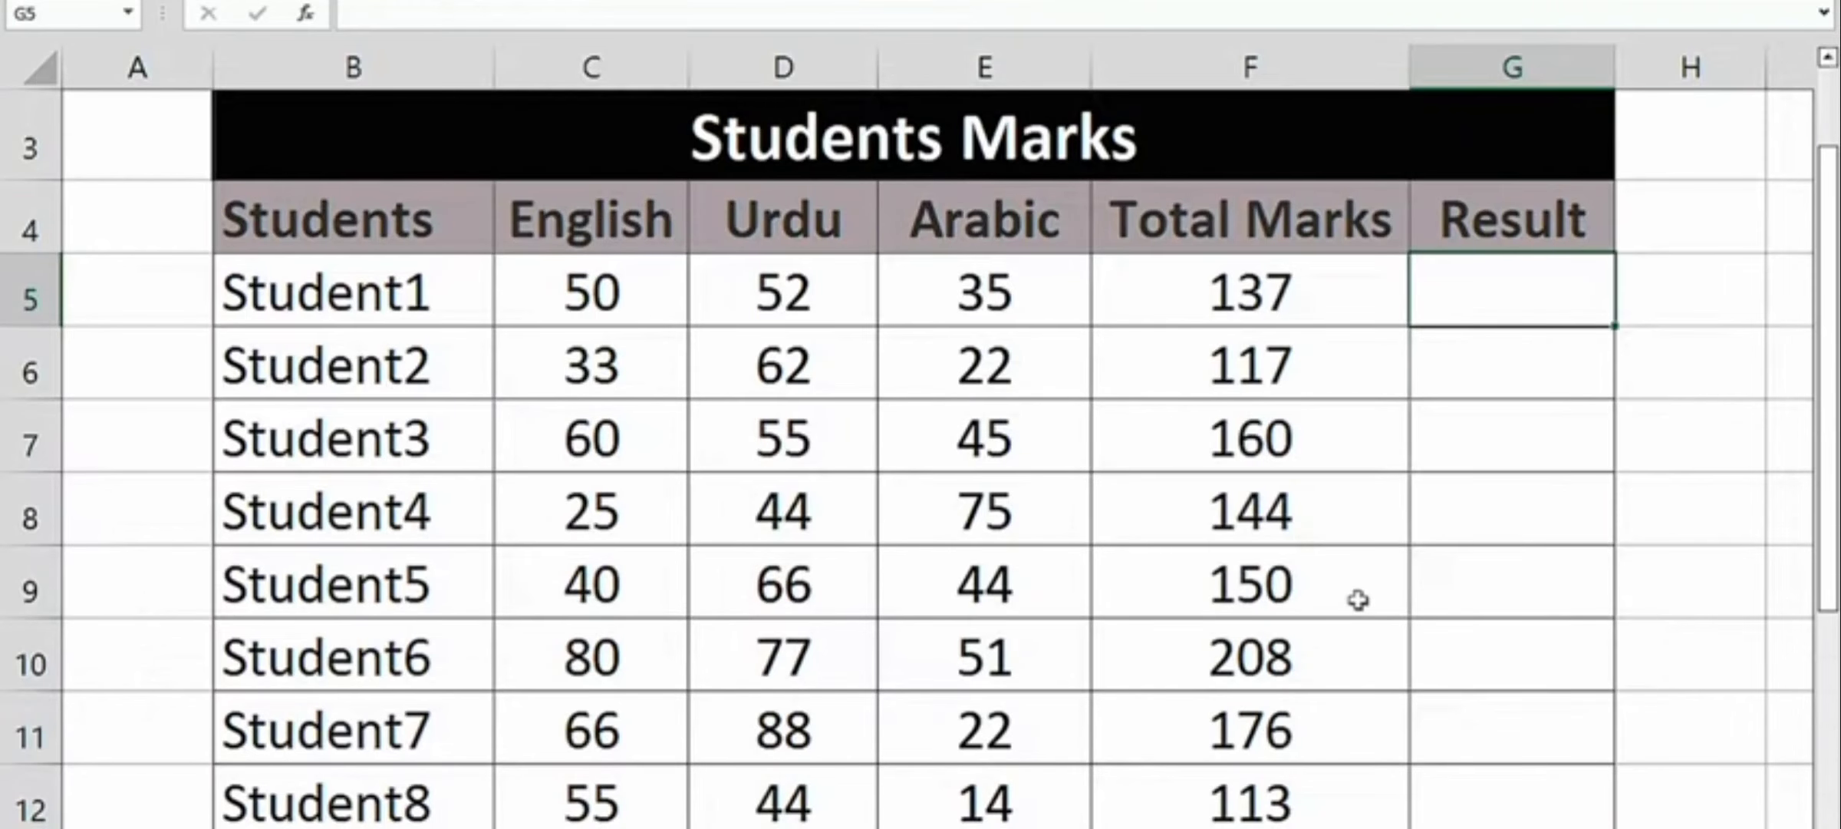
click(576, 306)
click(770, 311)
click(928, 296)
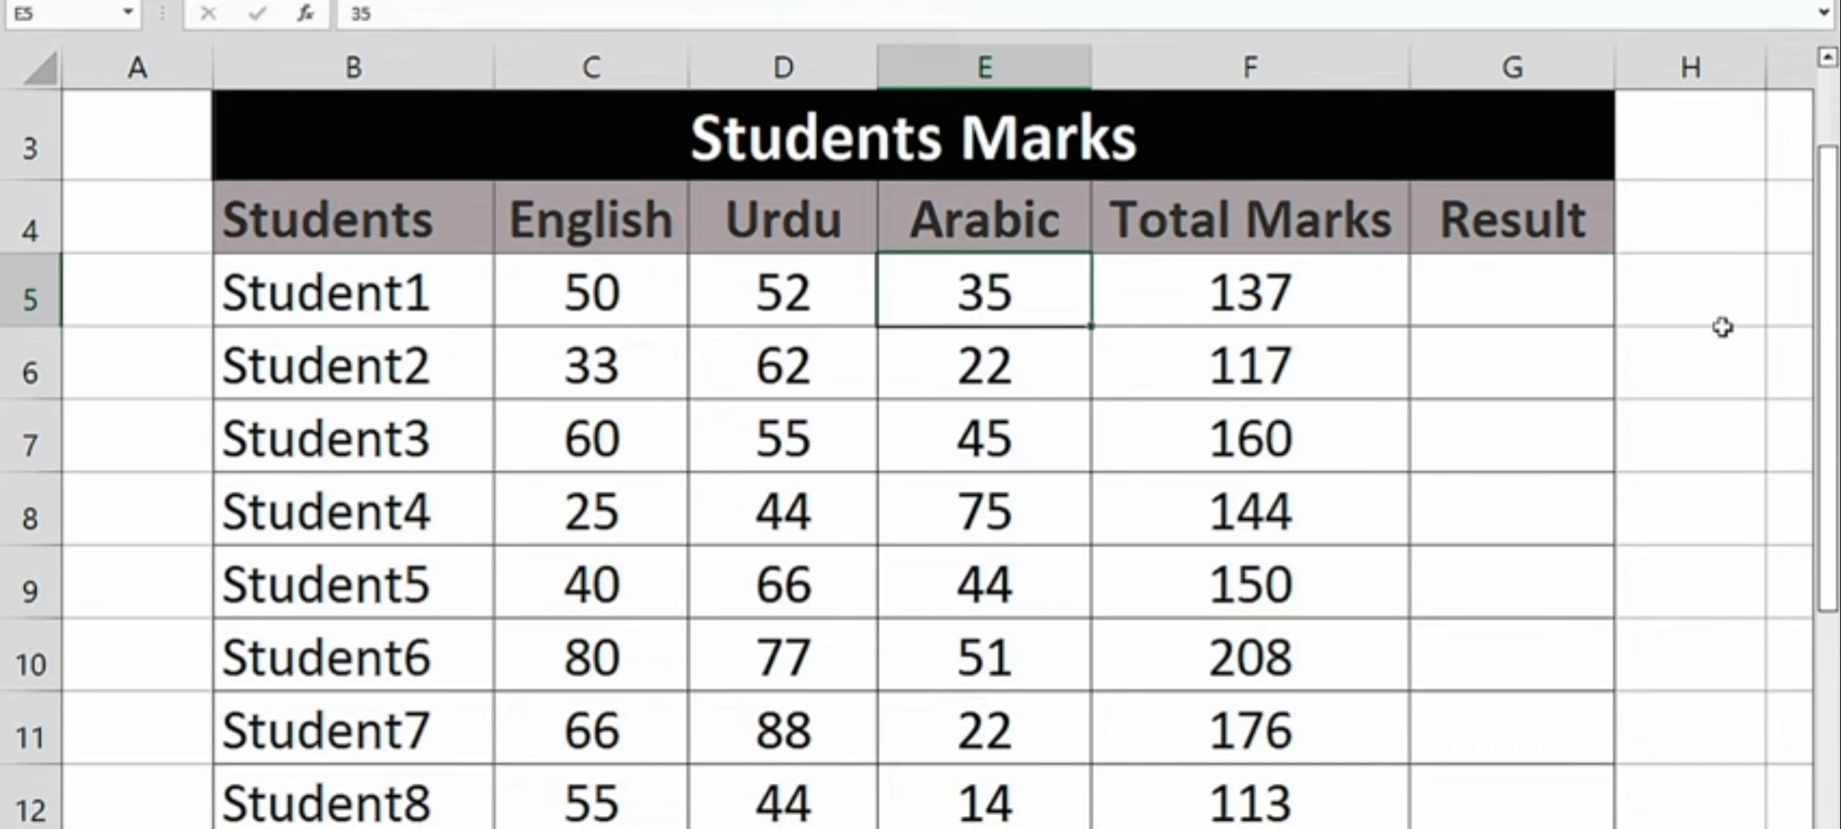
drag(633, 300, 1051, 266)
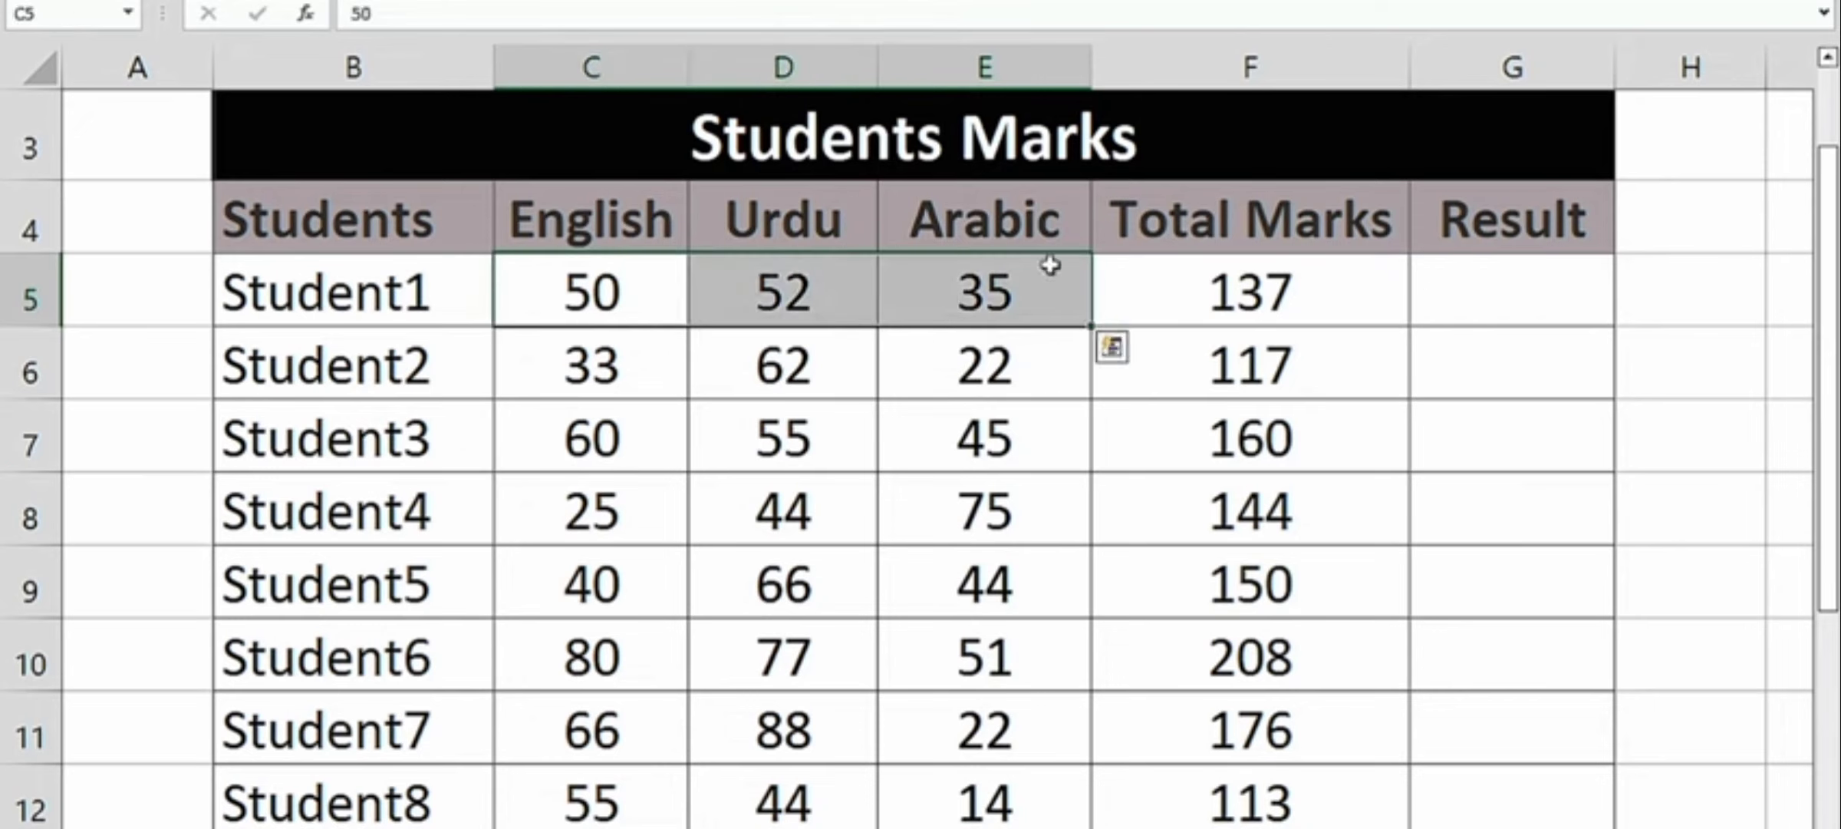
click(899, 301)
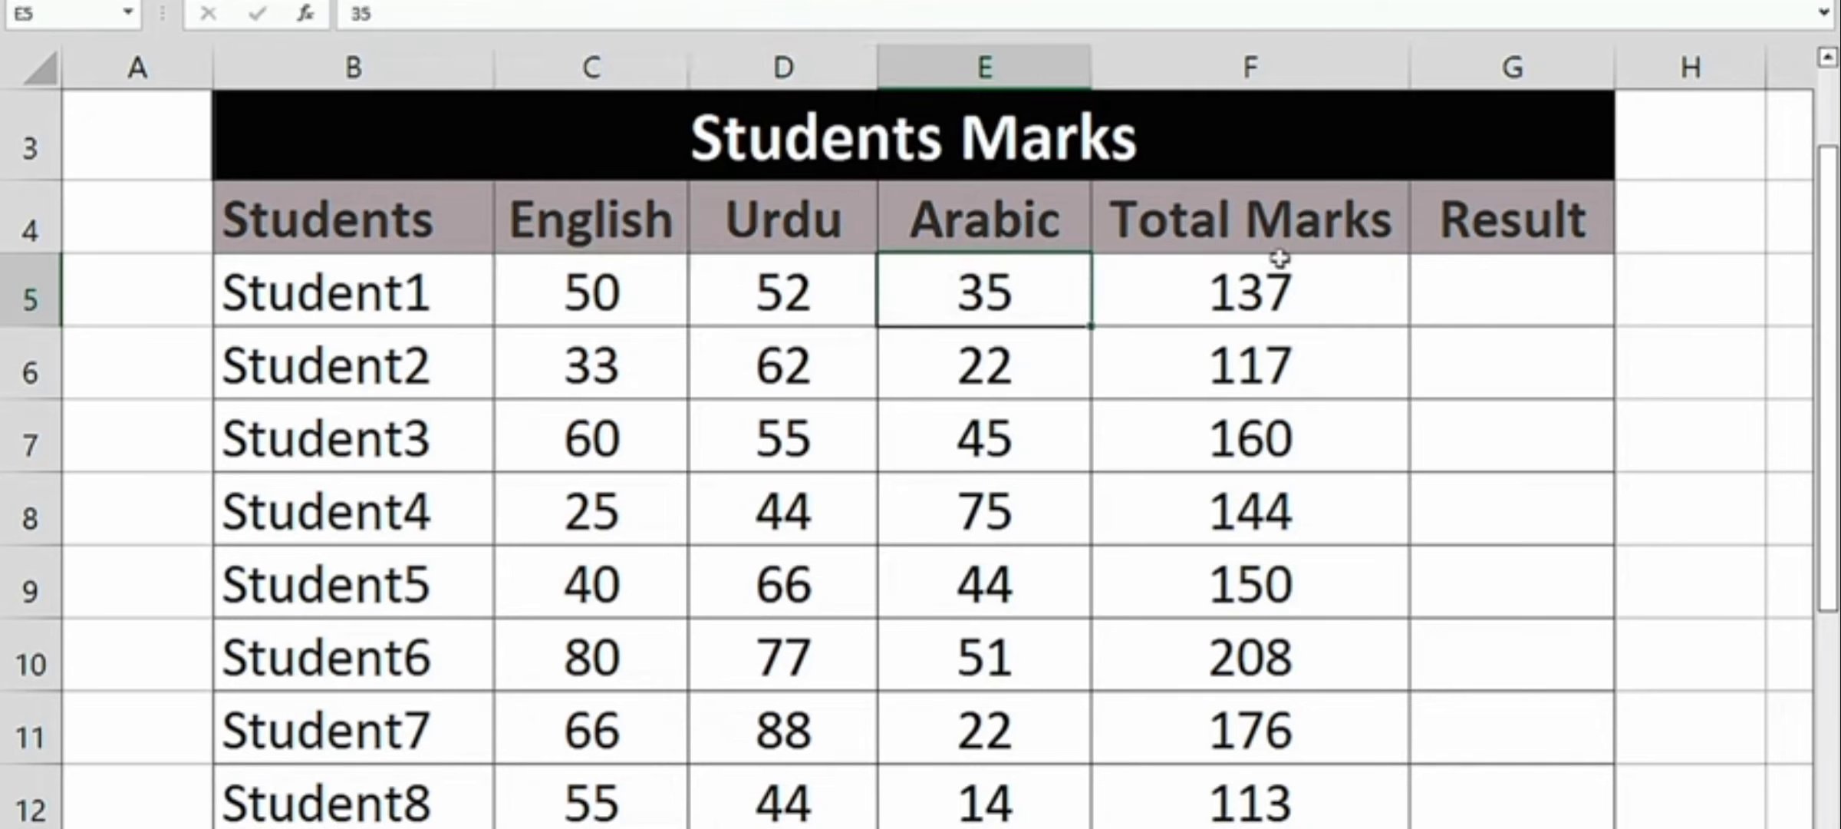
- Begin an IF formula with a nested OR in Student1's empty Result cell G5, using C5>=33 as the first condition
click(1497, 303)
text(=if)
key(Tab)
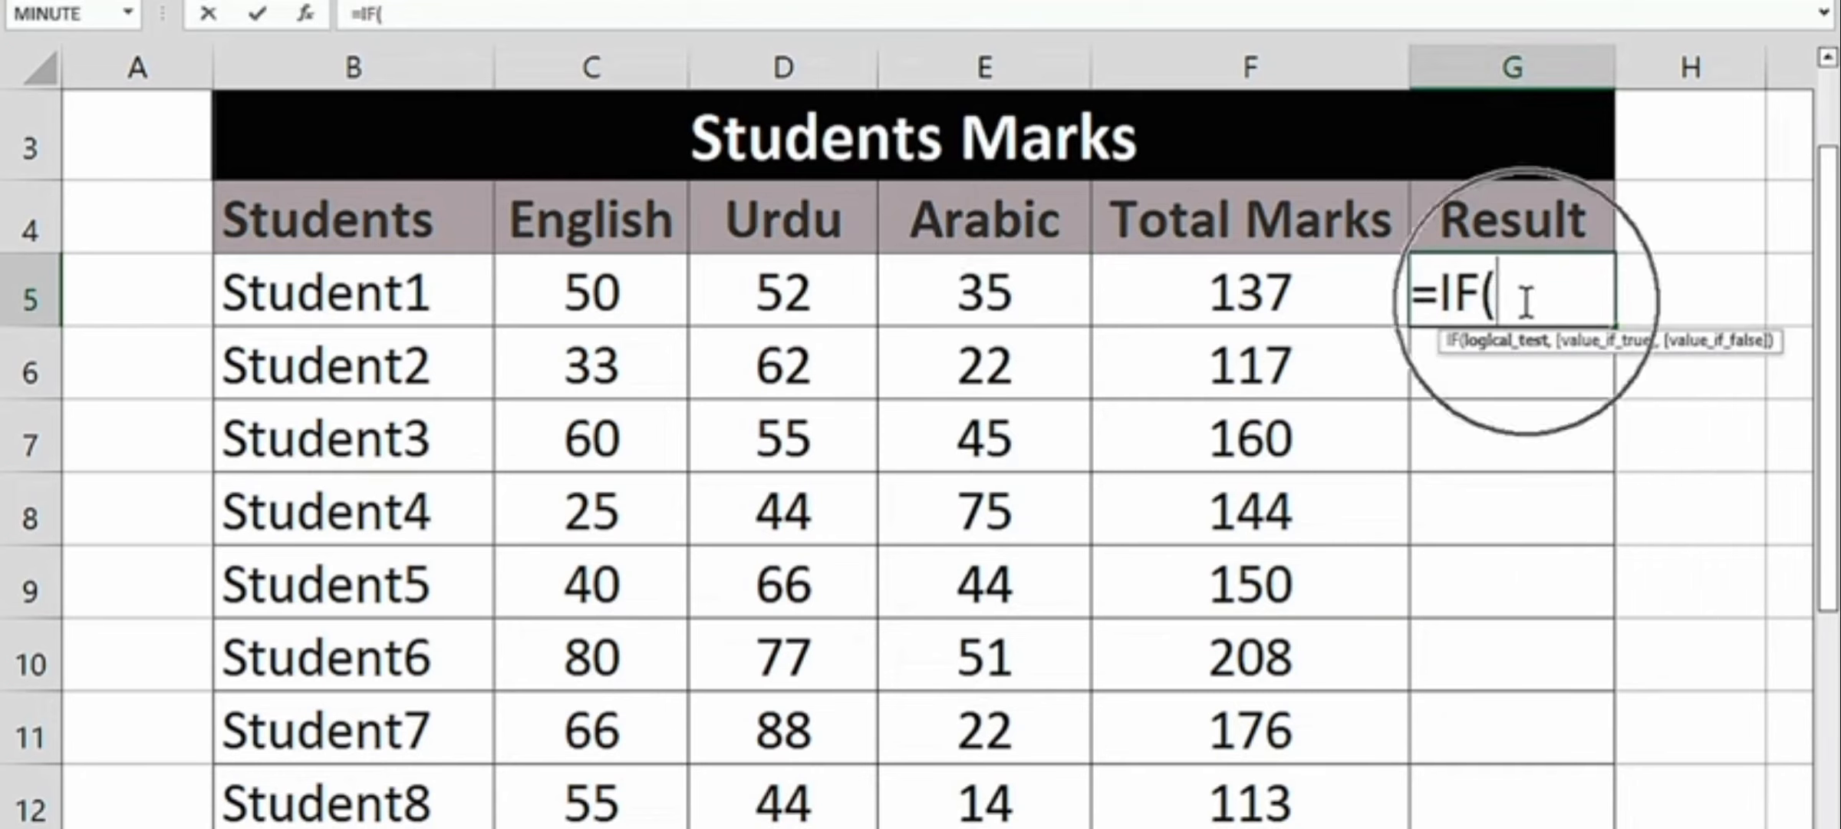
text(or)
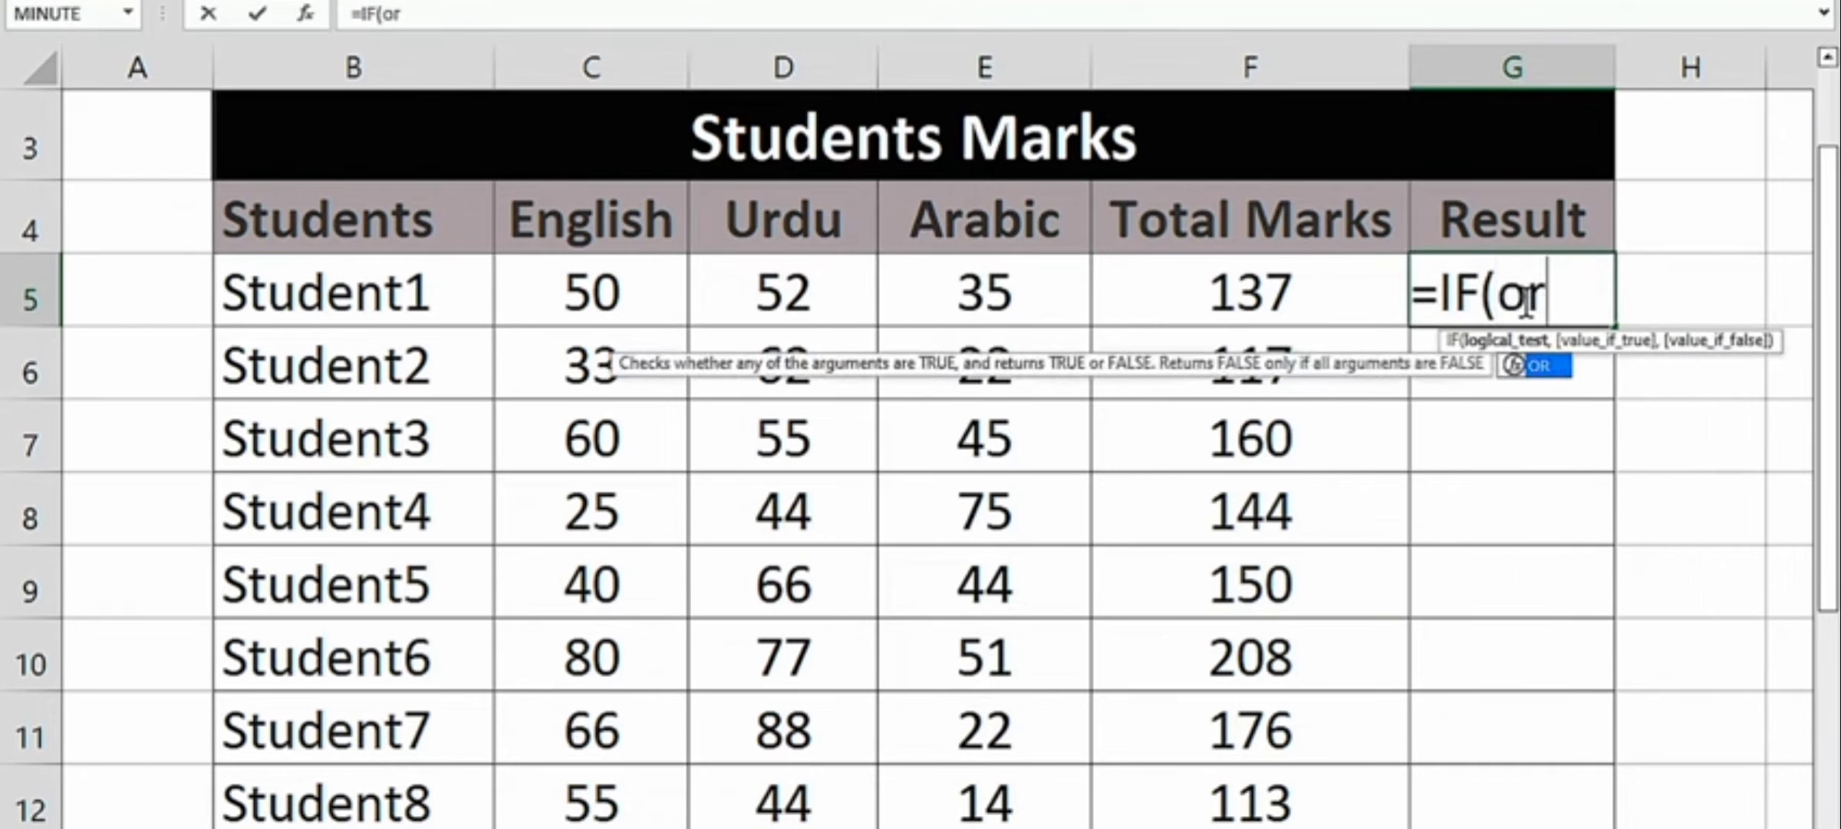
key(Tab)
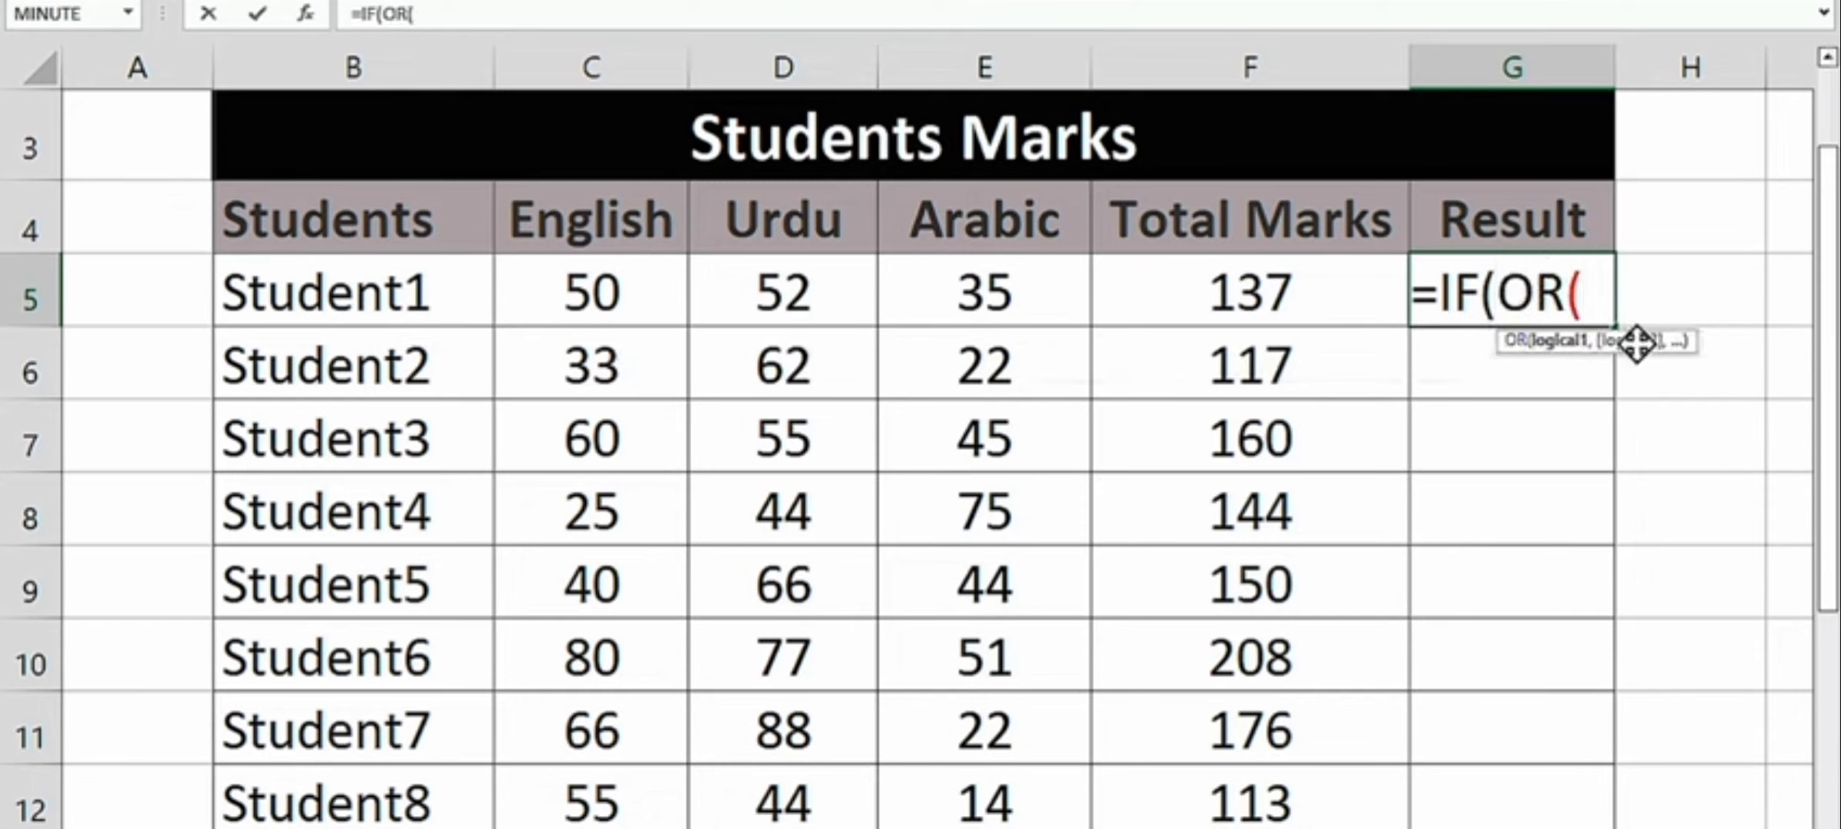
click(591, 294)
text(>=33,)
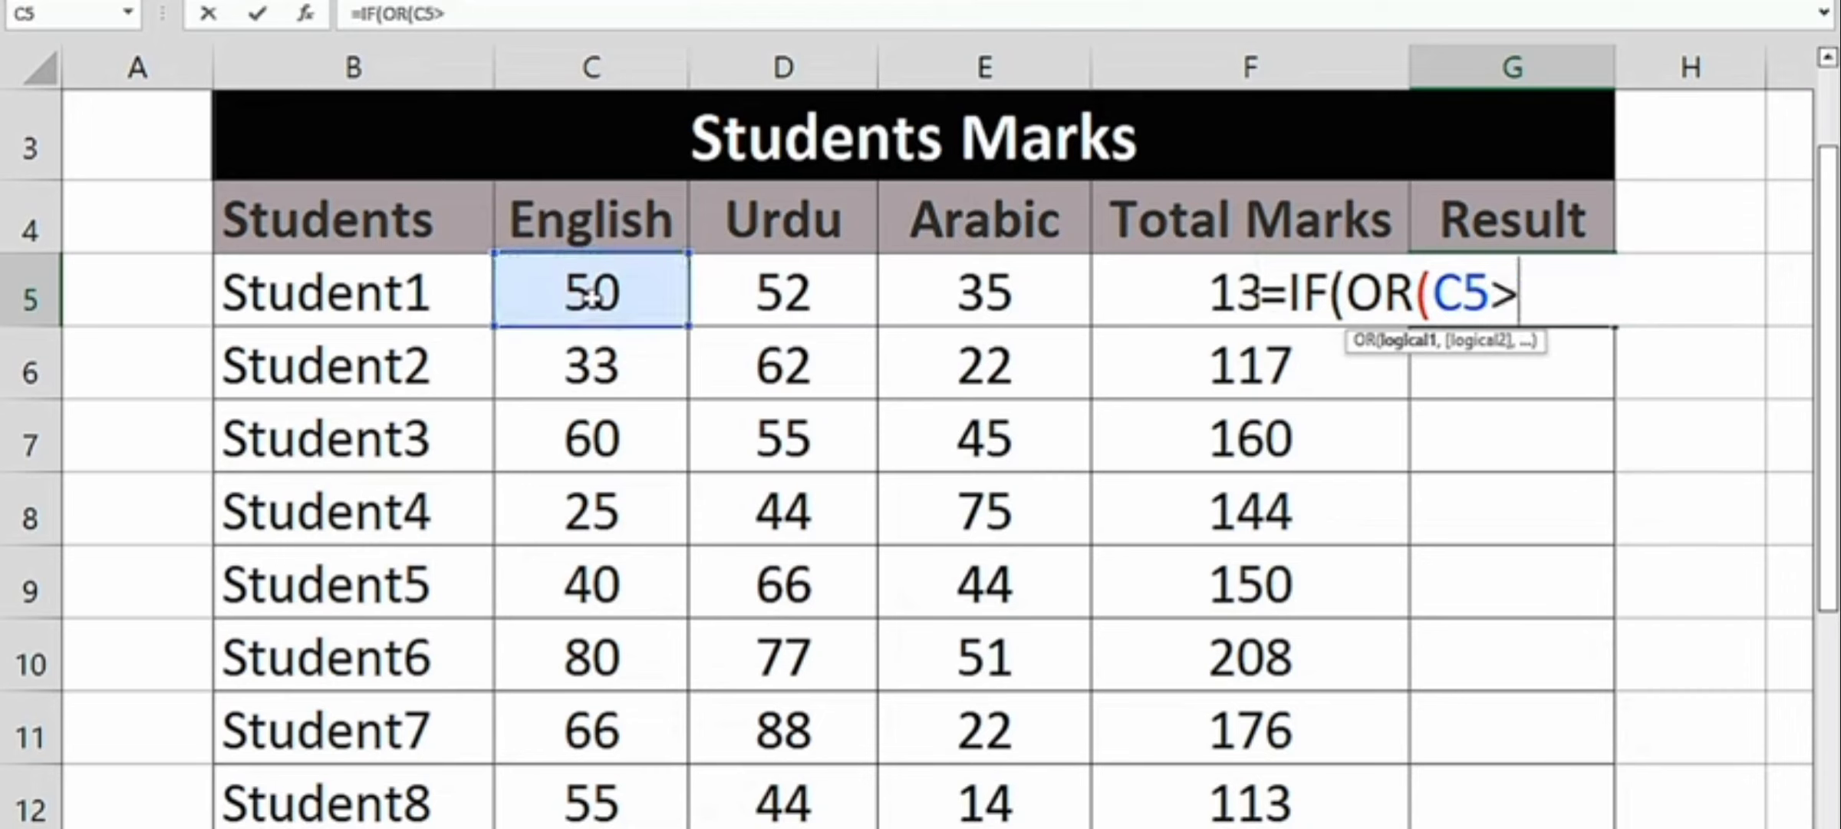
- Add D5>=33 and E5>=33 as the remaining OR conditions and close the OR function
click(788, 289)
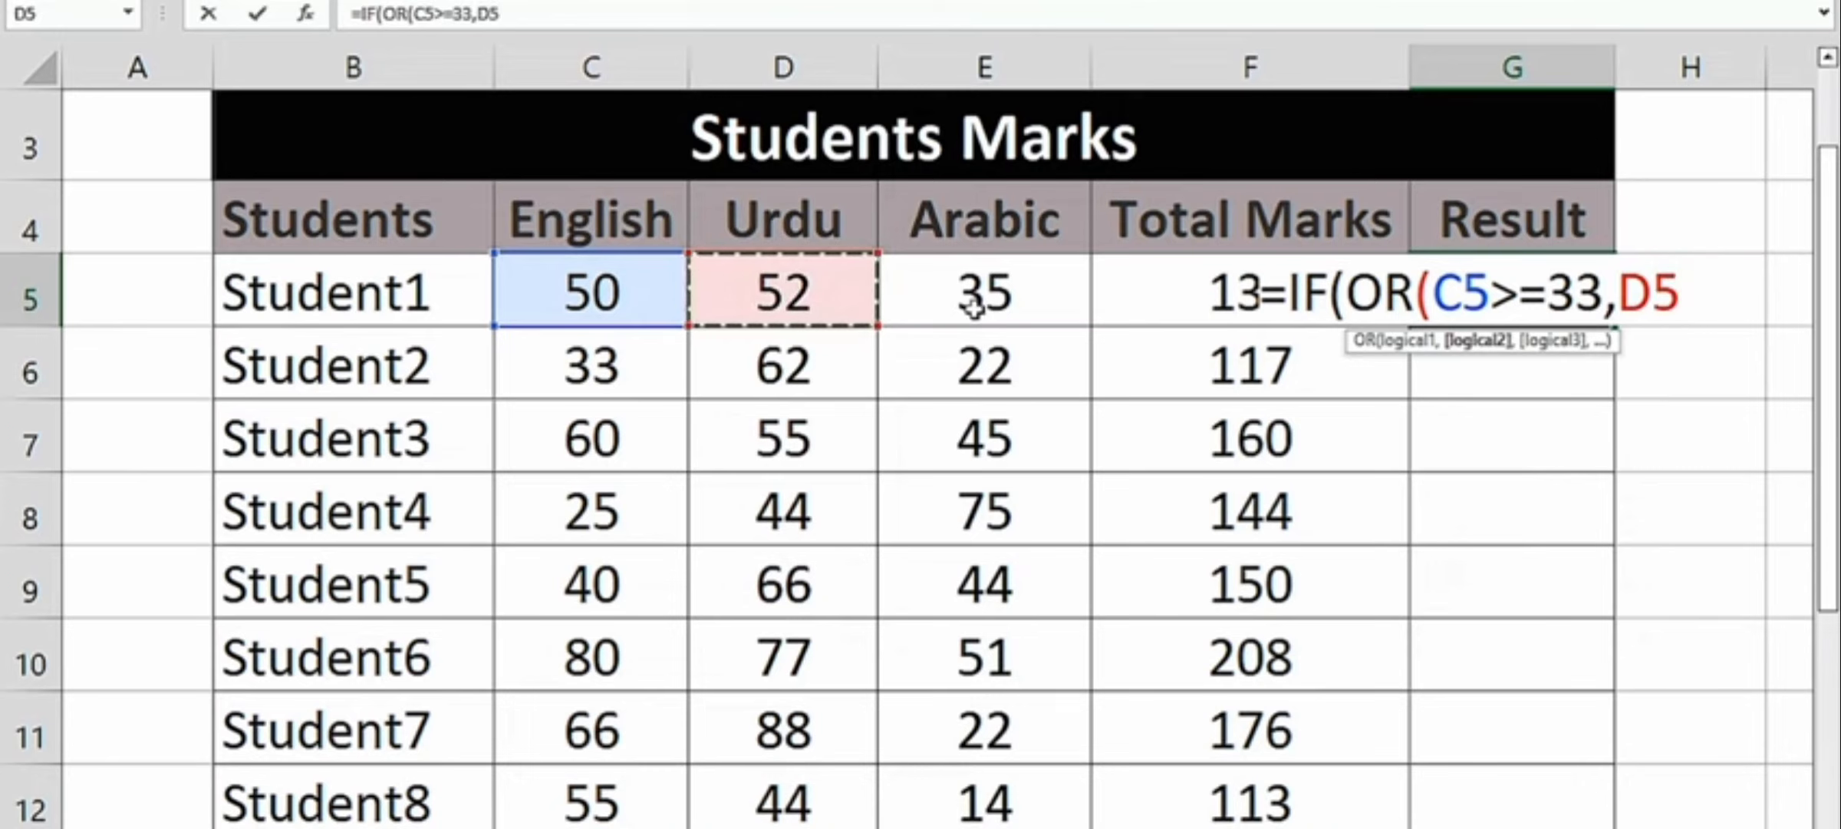
text(>=33)
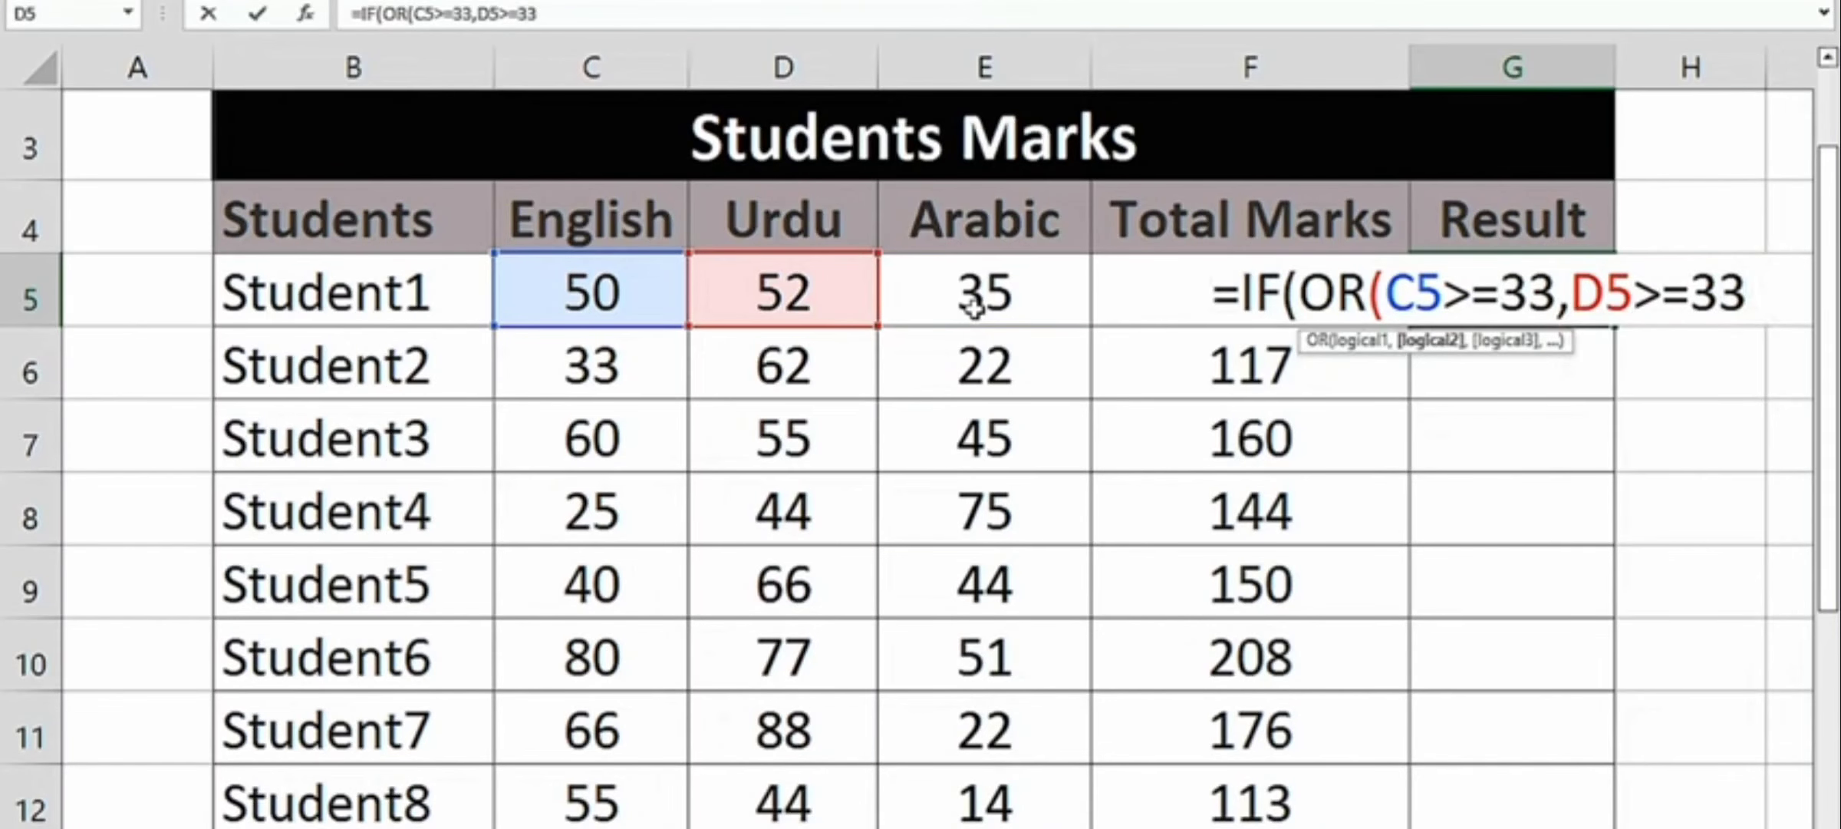
text(,)
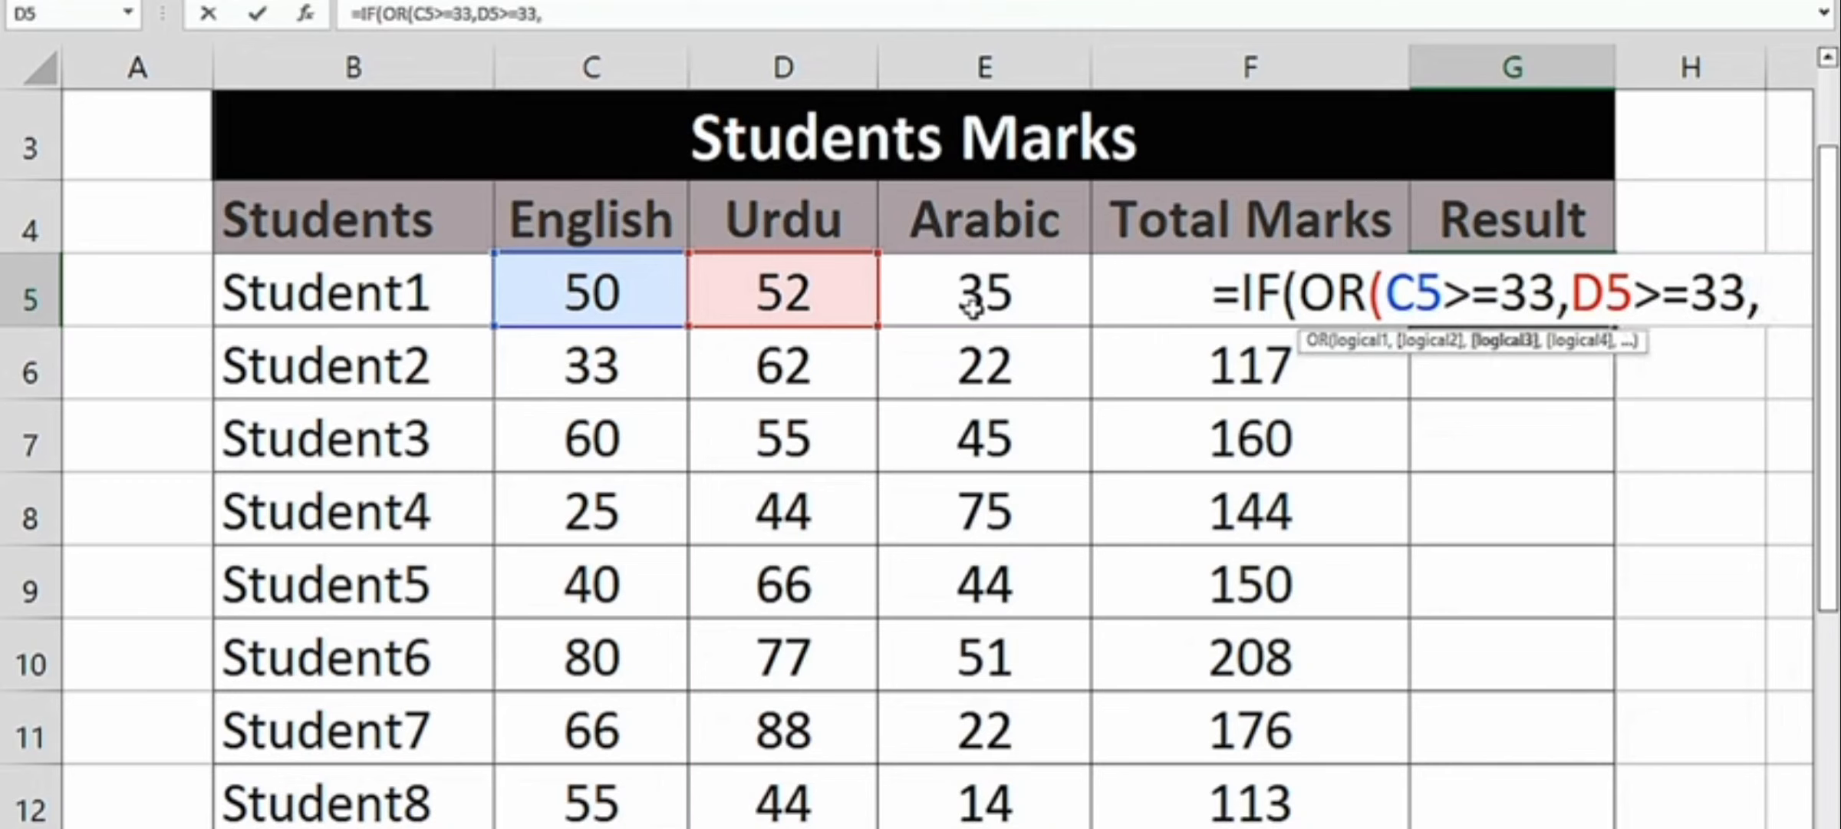
click(963, 303)
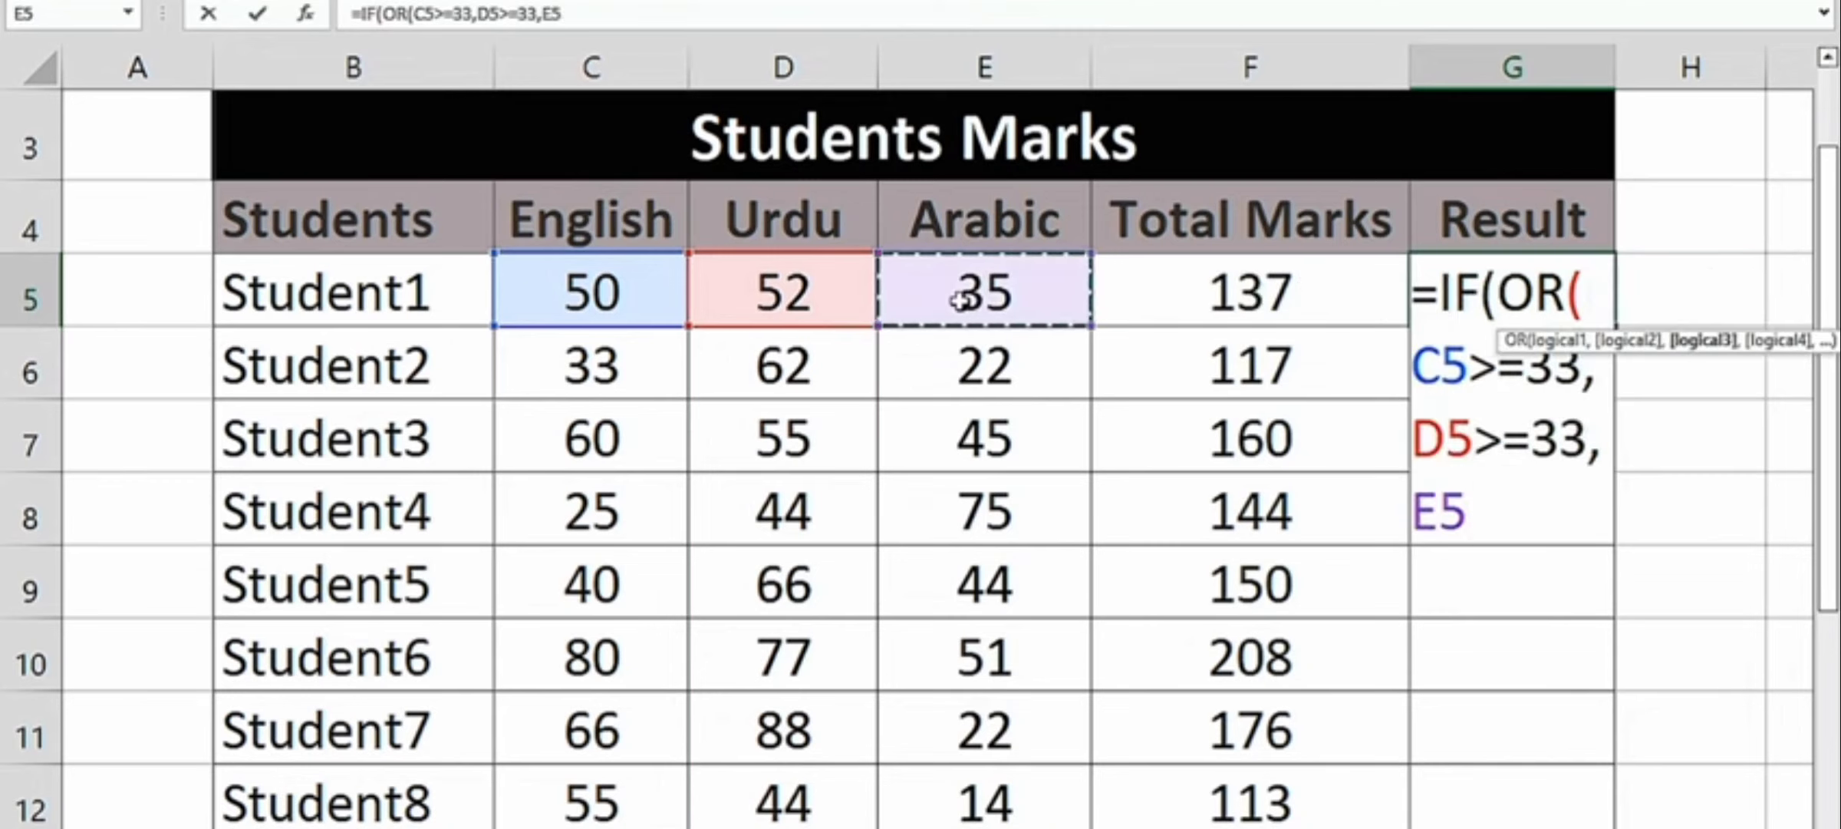
text(>=33)
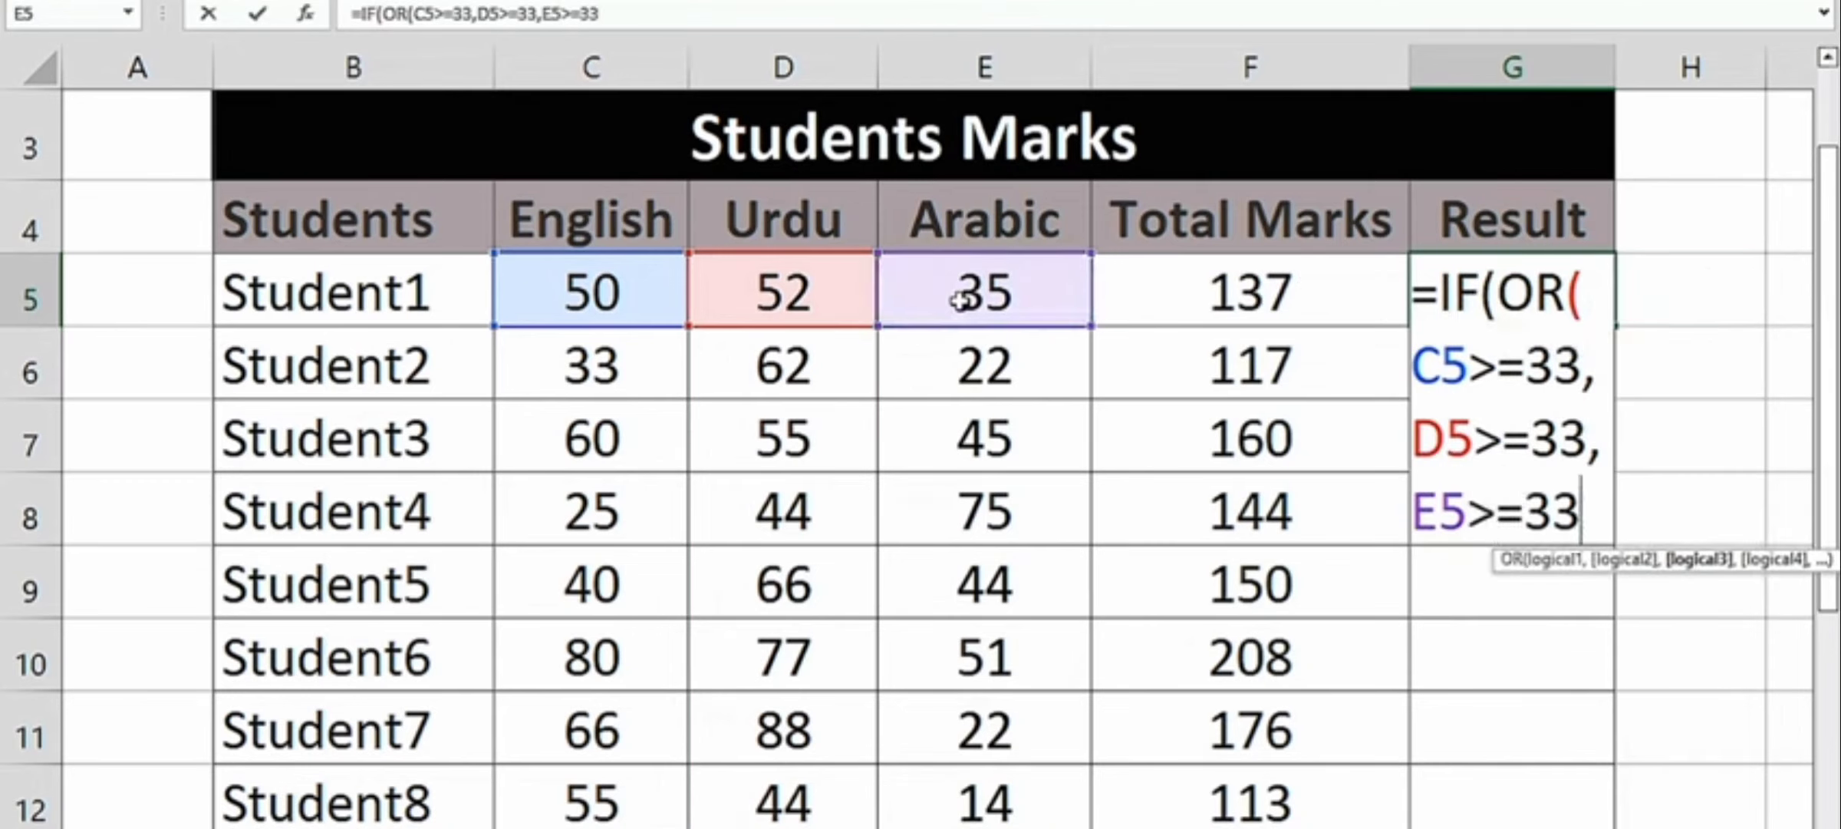
text())
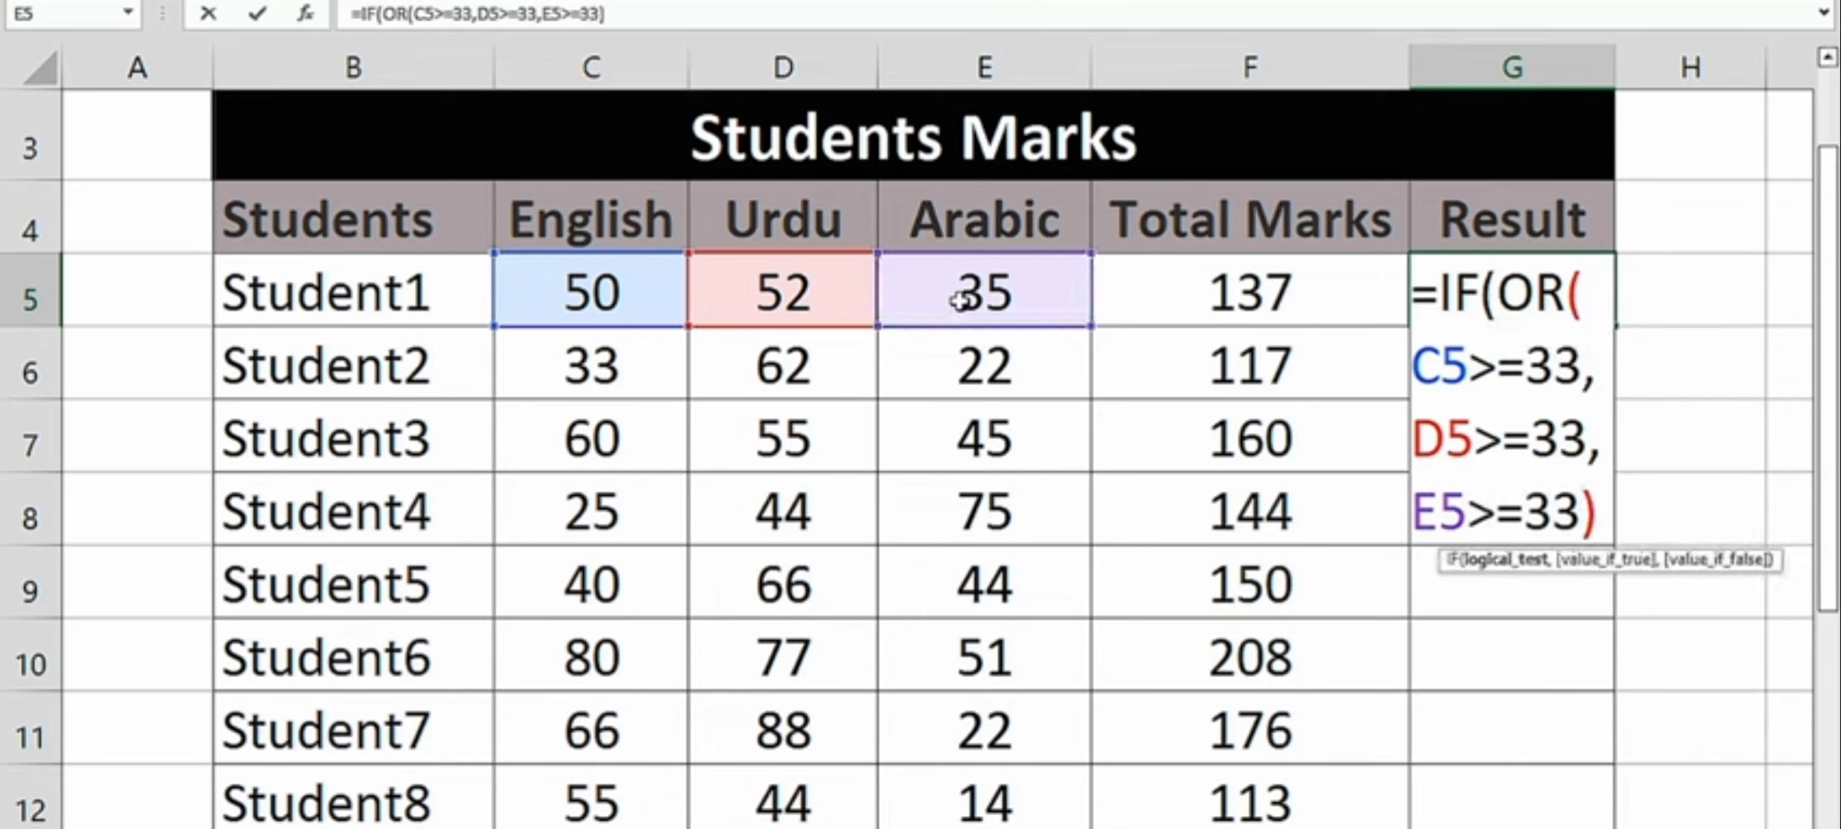
text(,)
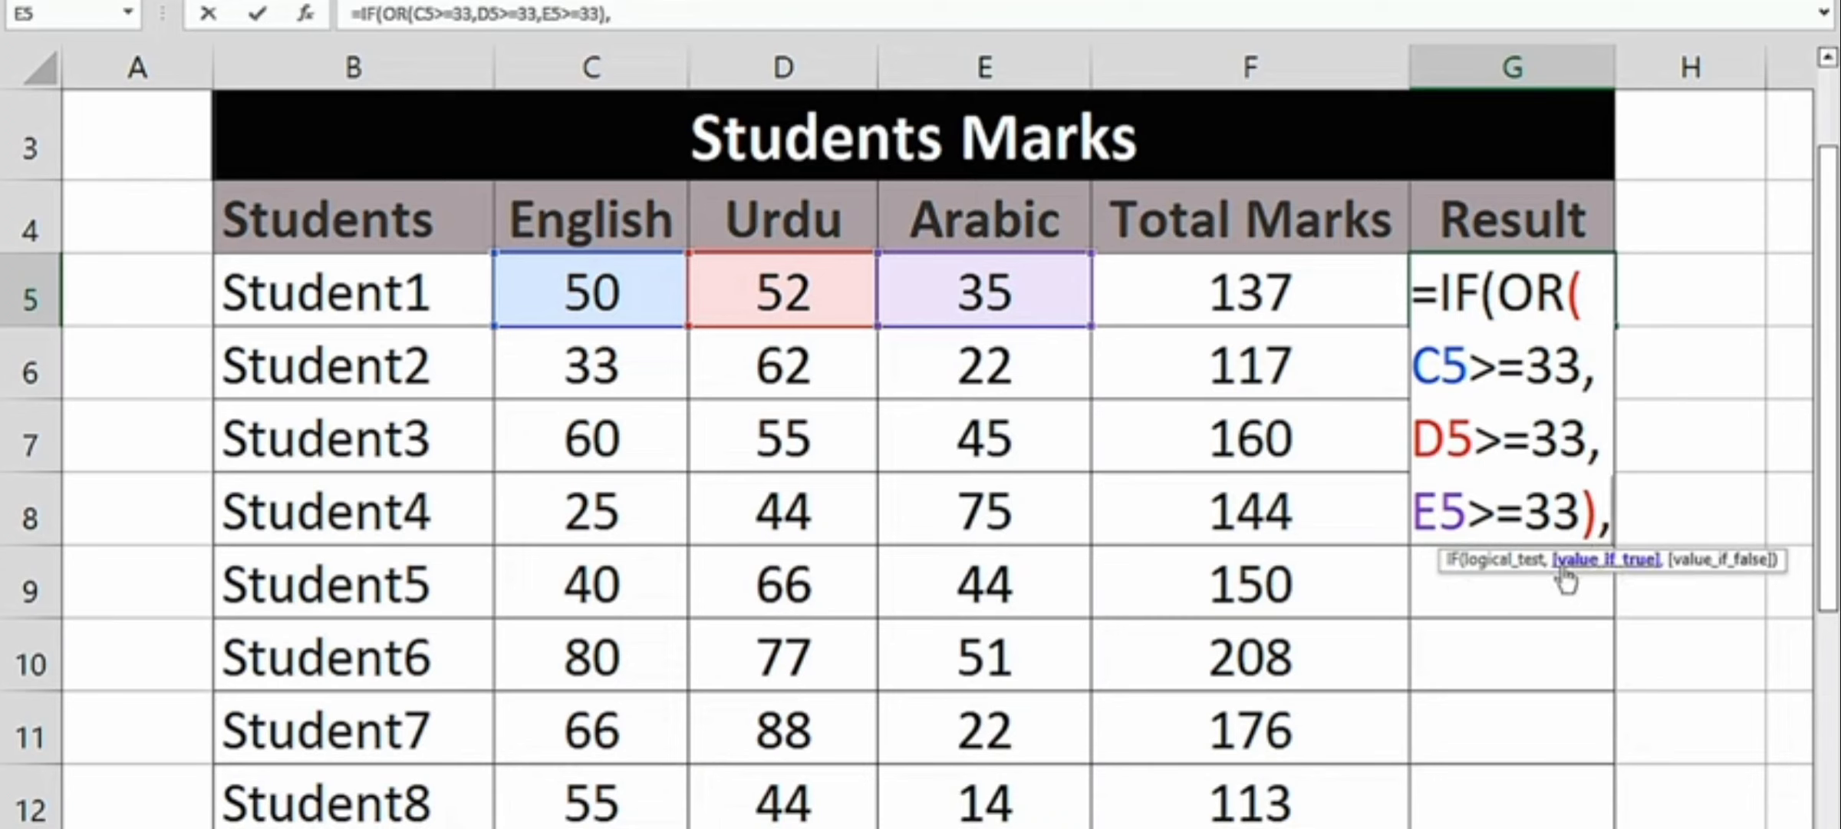
- Finish the IF formula with "Pass" as the value if true and "Fail" as the value if false, and enter it
text("Pass",)
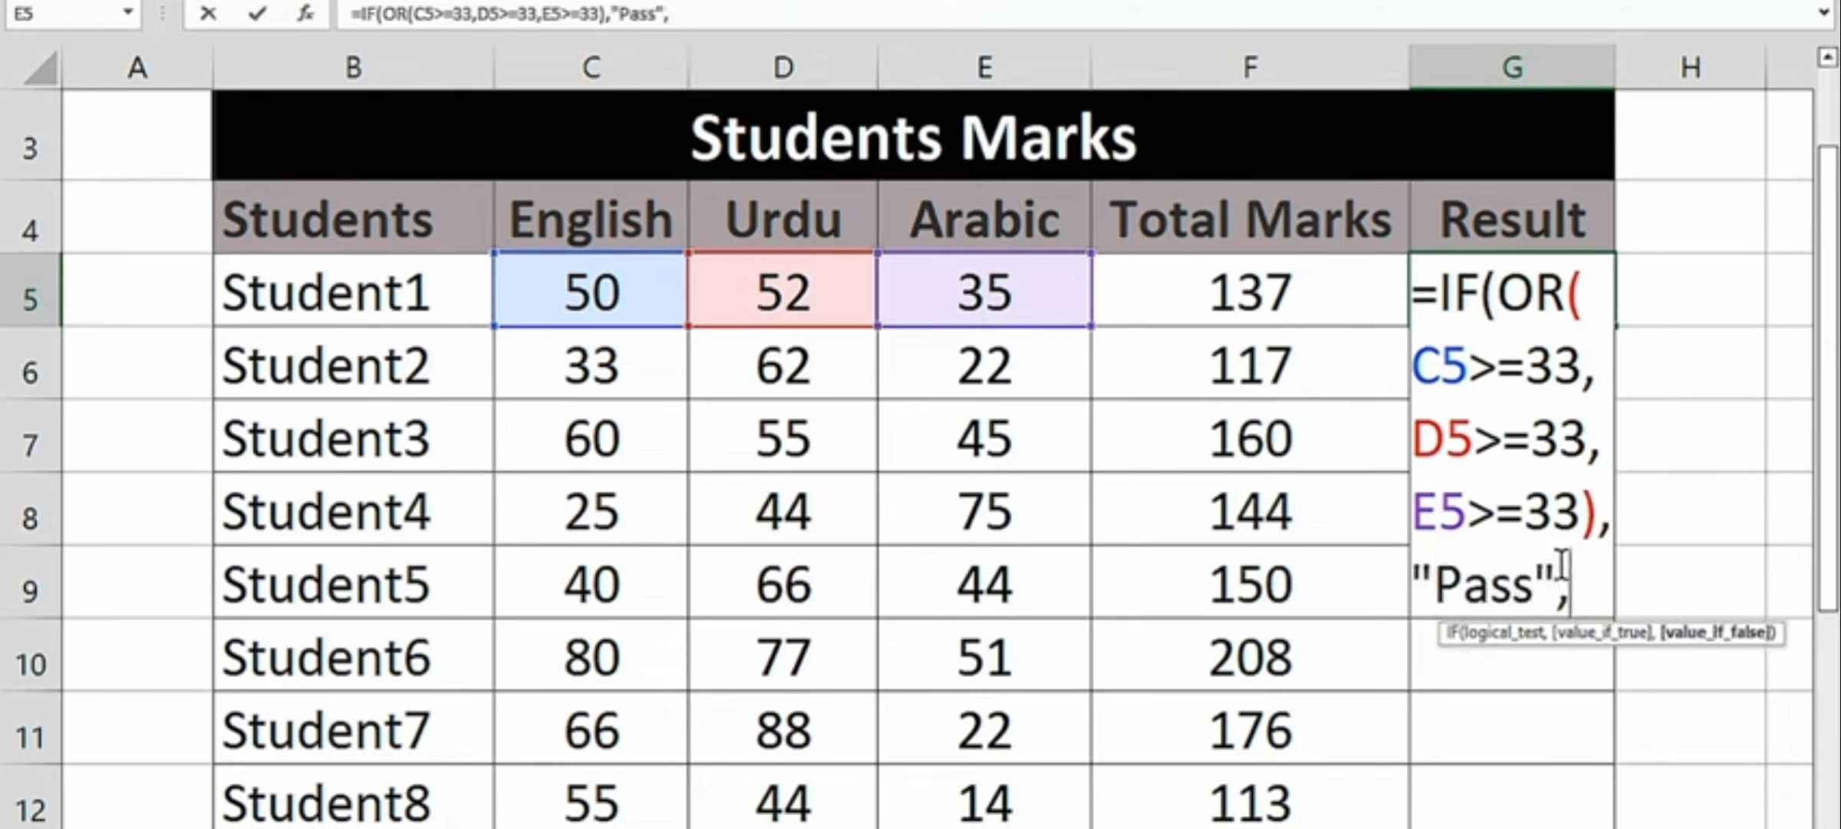
text(")
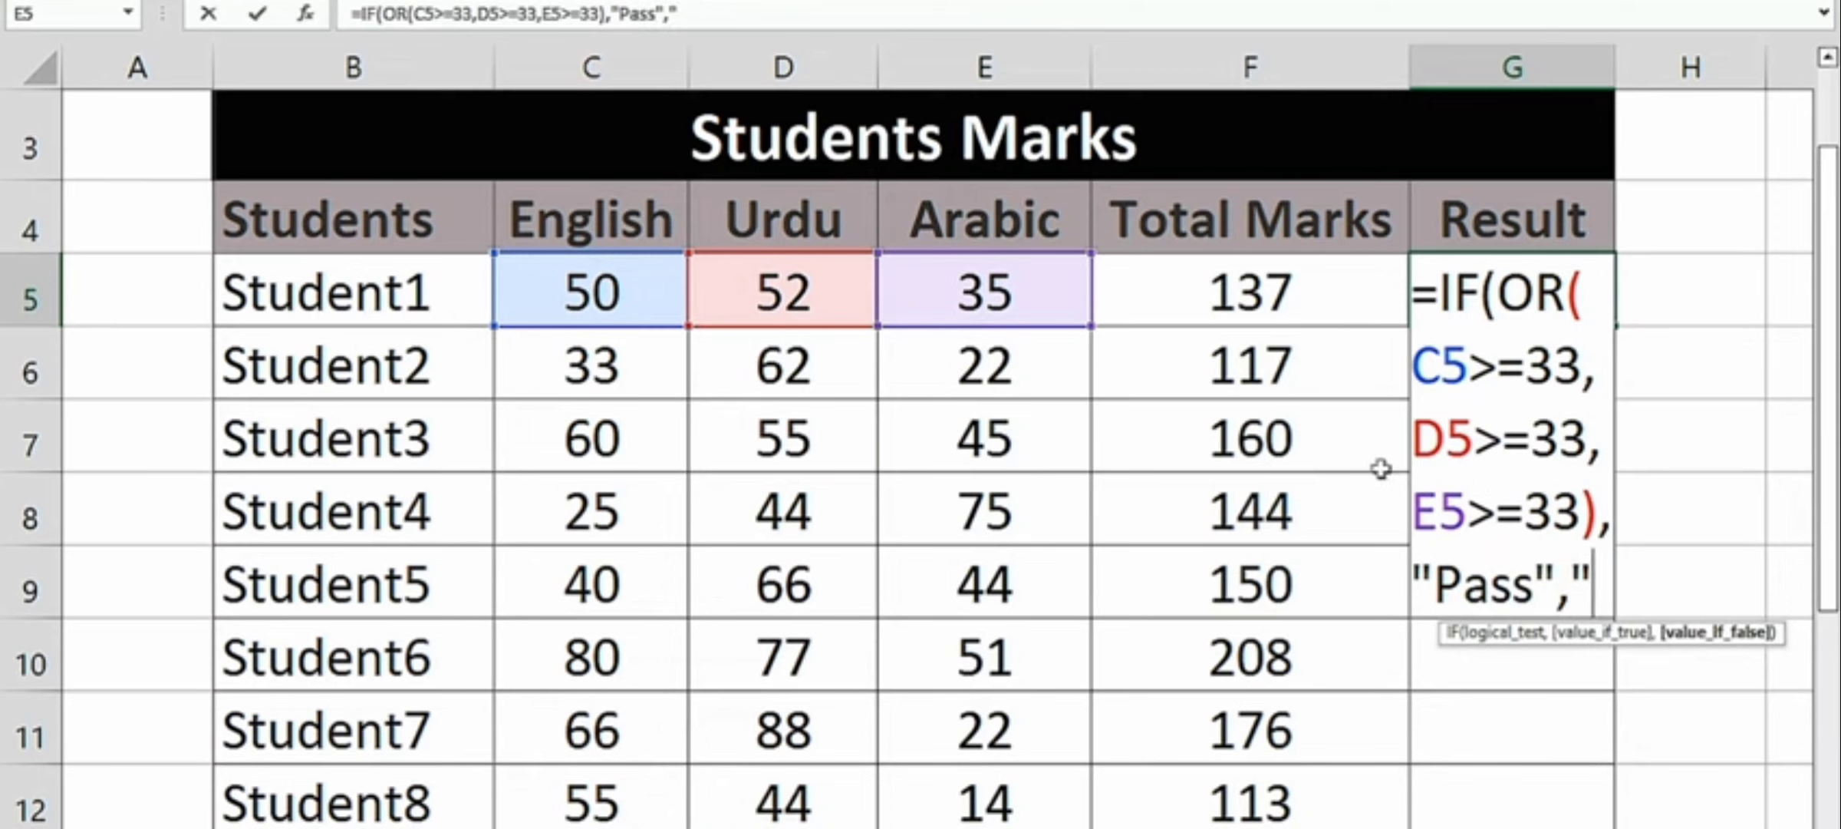
text(Fail)
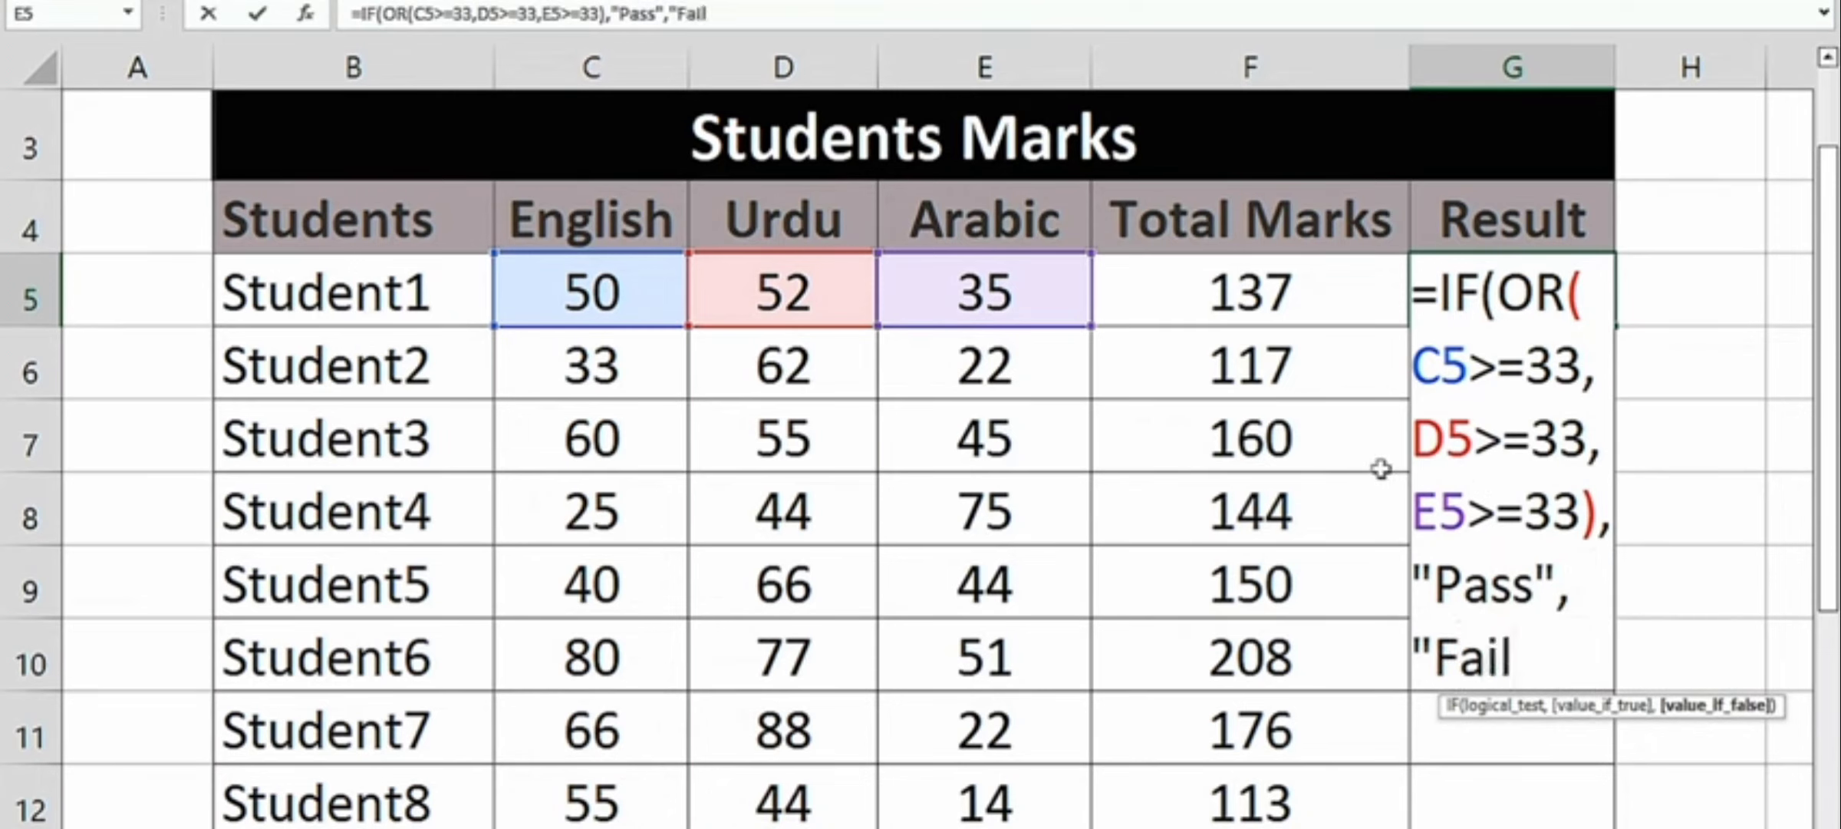
text())
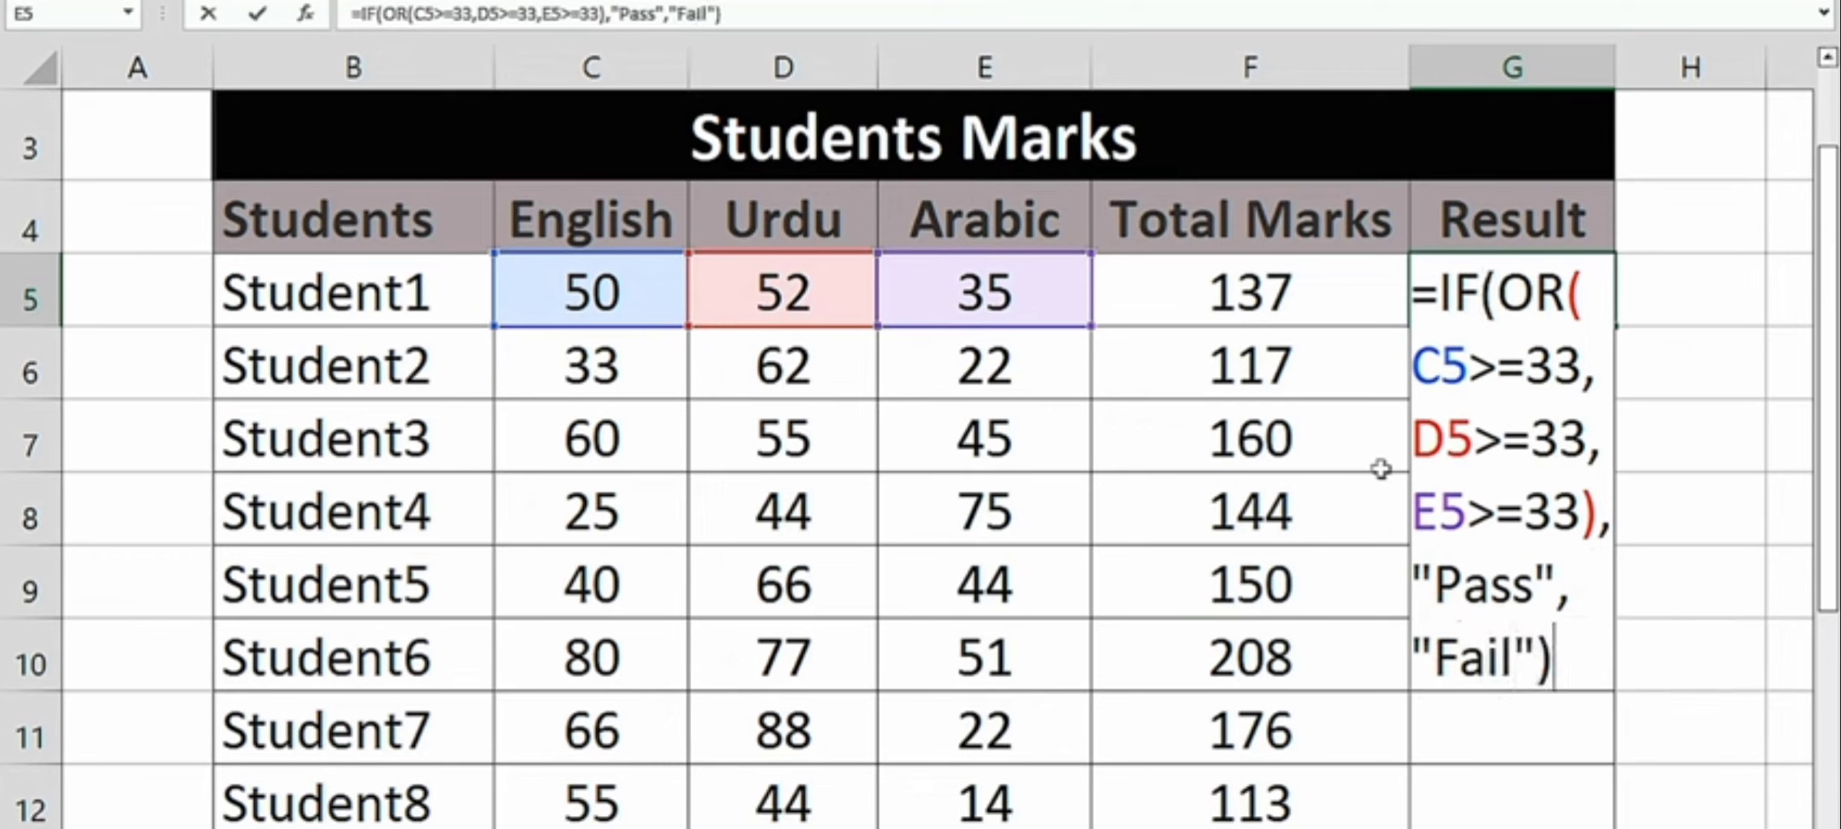
key(Return)
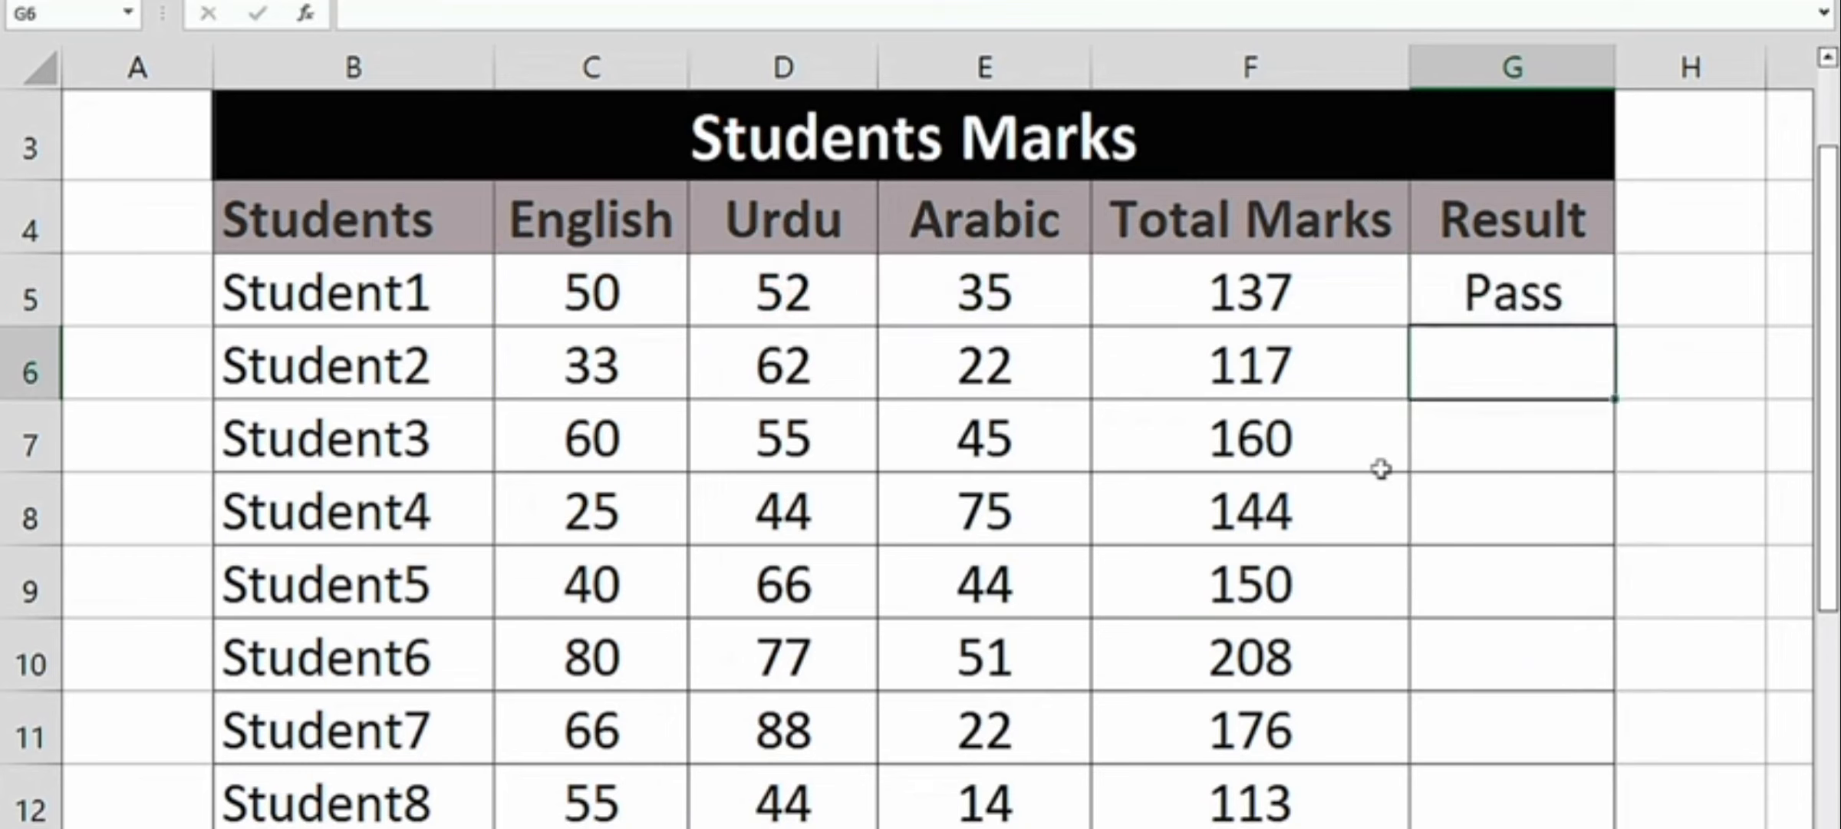
- Fill Student1's IF(OR) formula down through Student10 and look over the Result column
click(1556, 299)
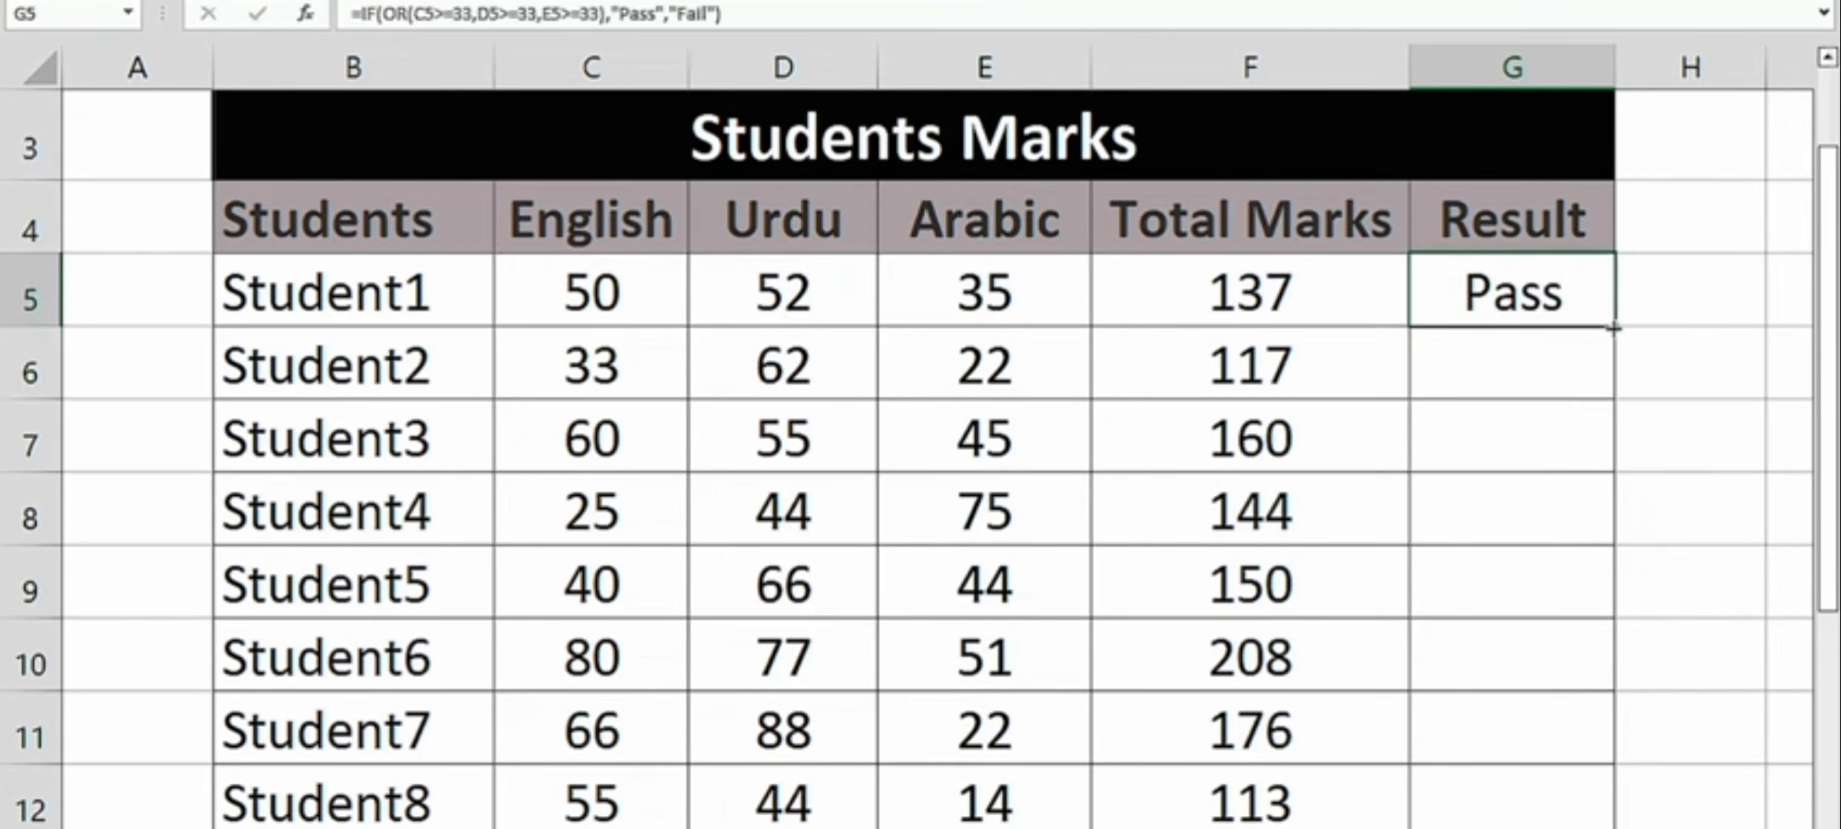
double_click(1613, 328)
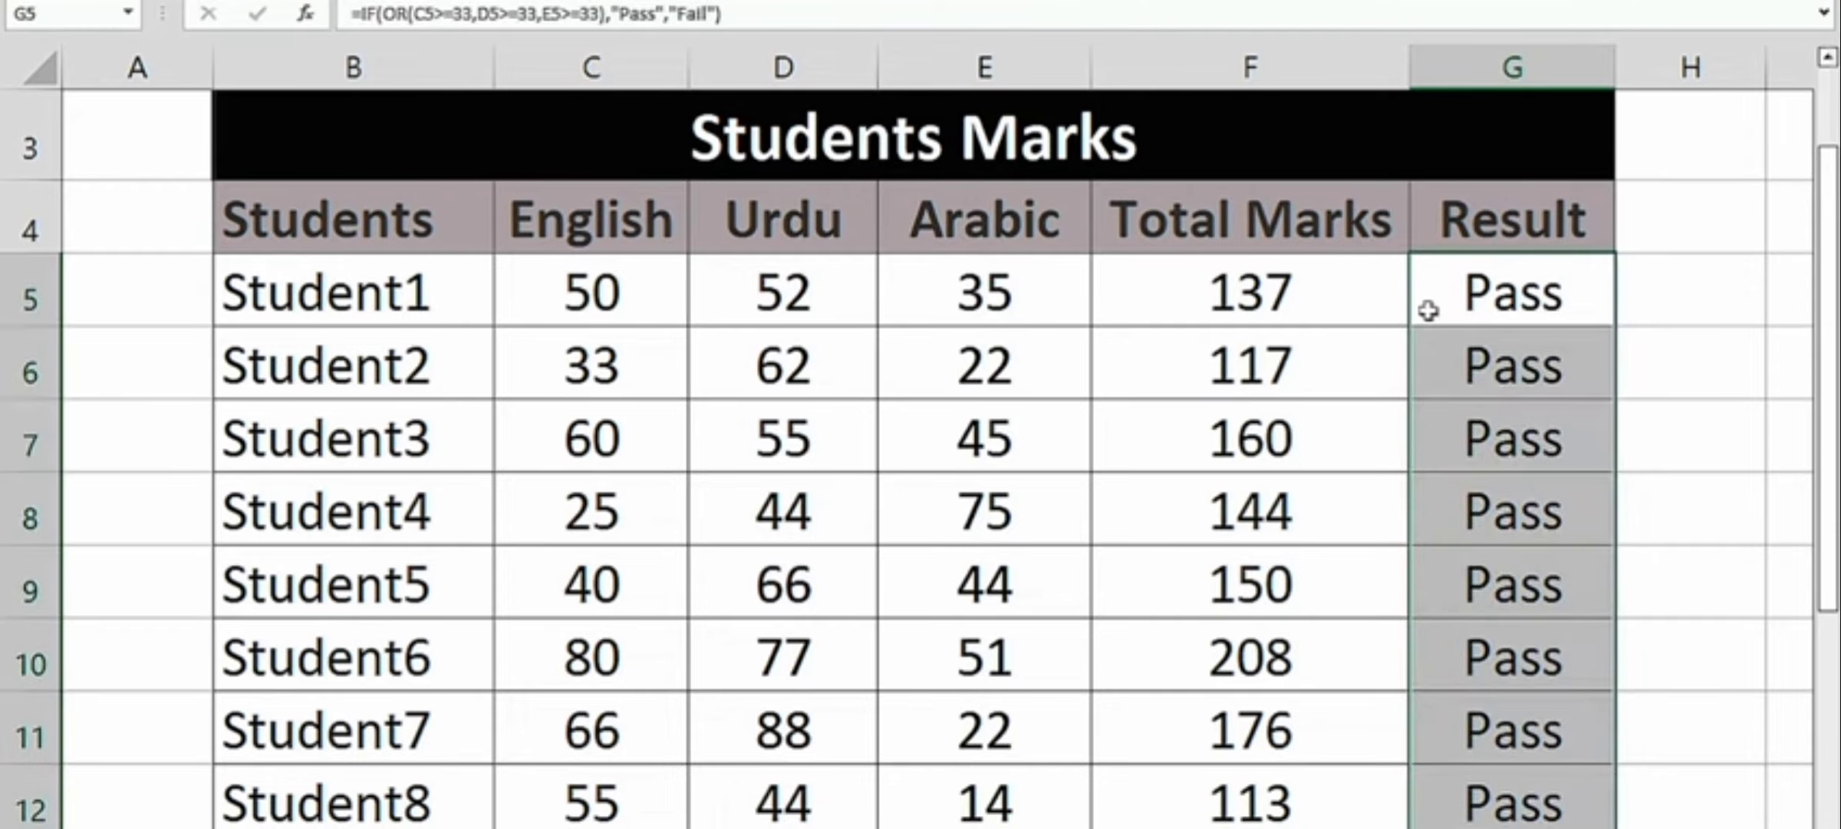
scroll(1456, 464, down, 5)
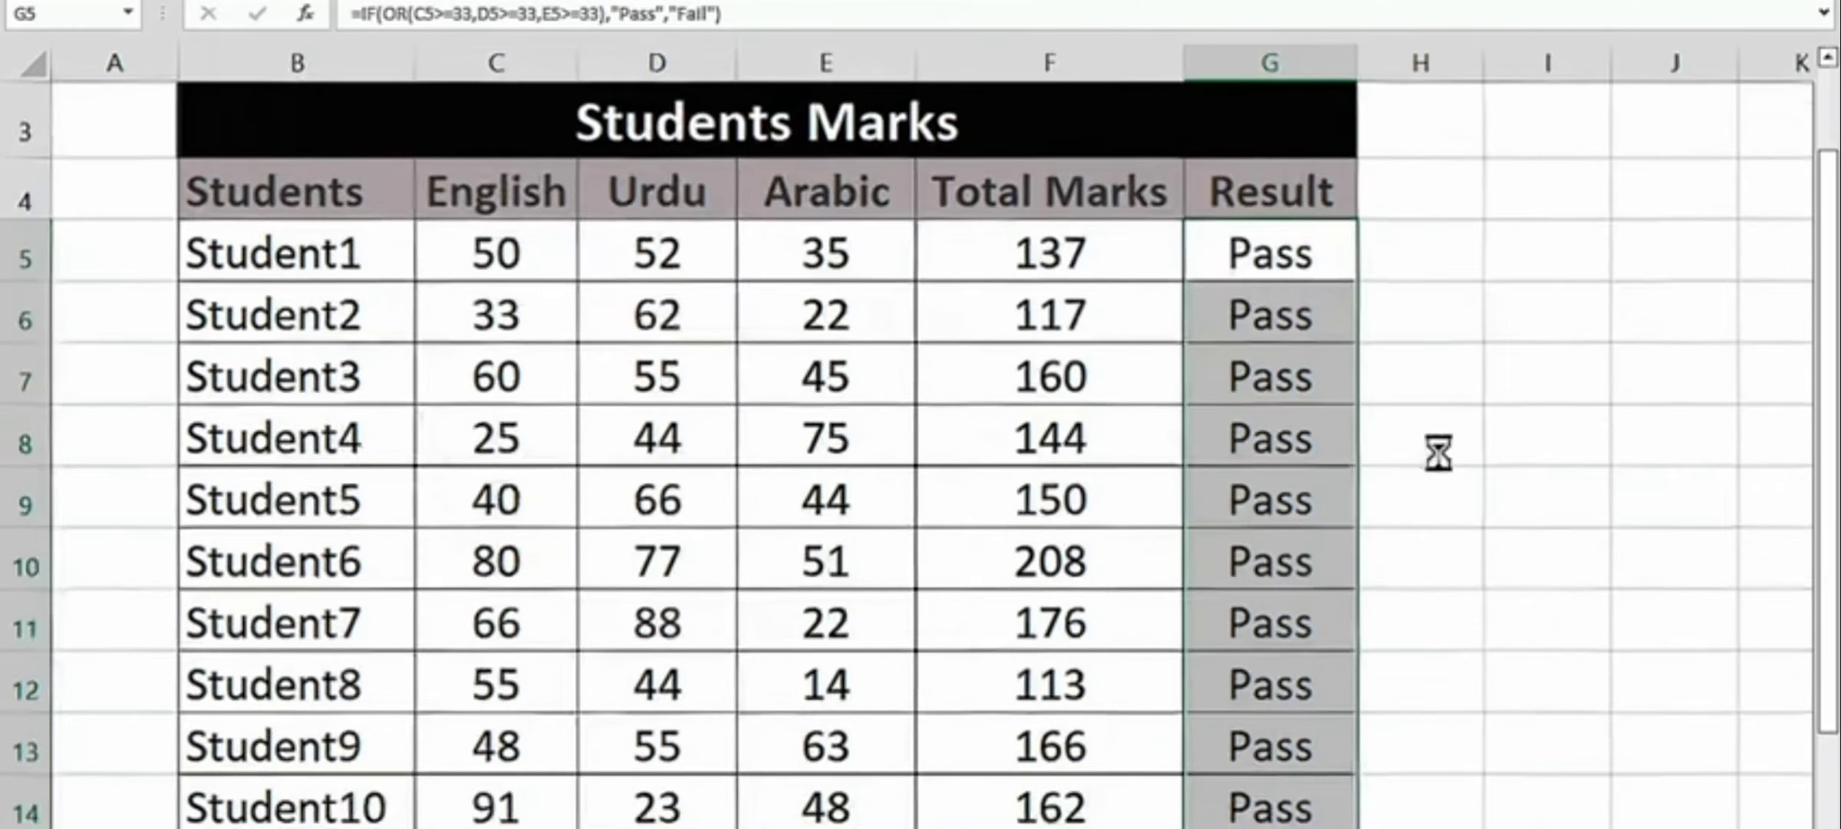
click(1121, 294)
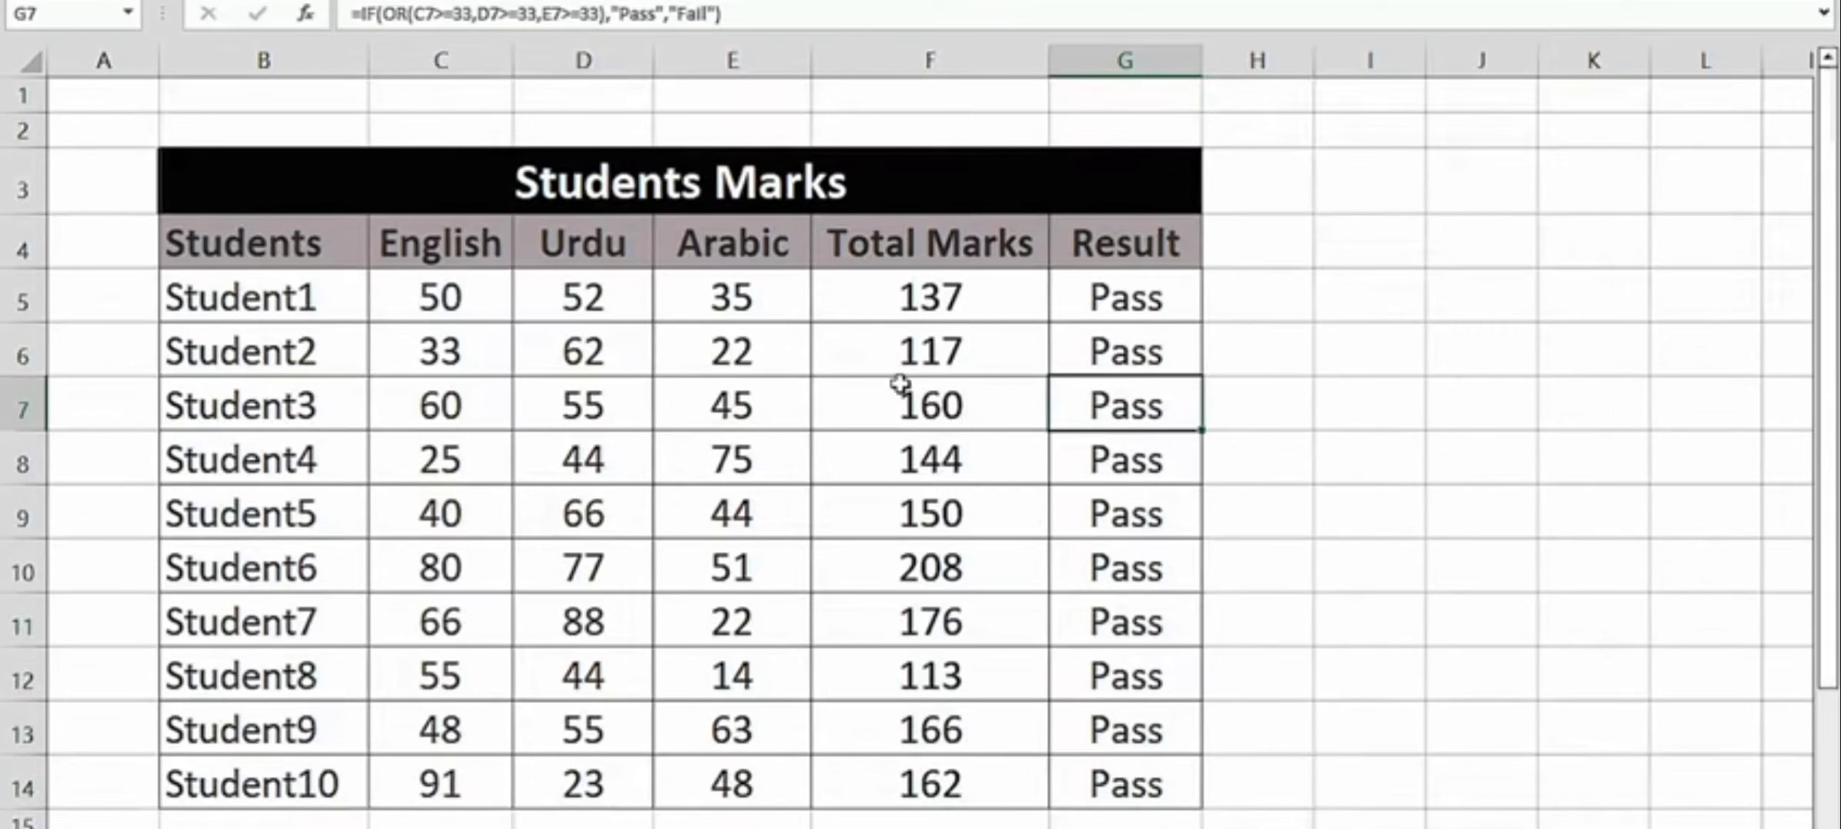
drag(1063, 414, 1259, 783)
drag(1090, 292, 1131, 771)
click(1112, 494)
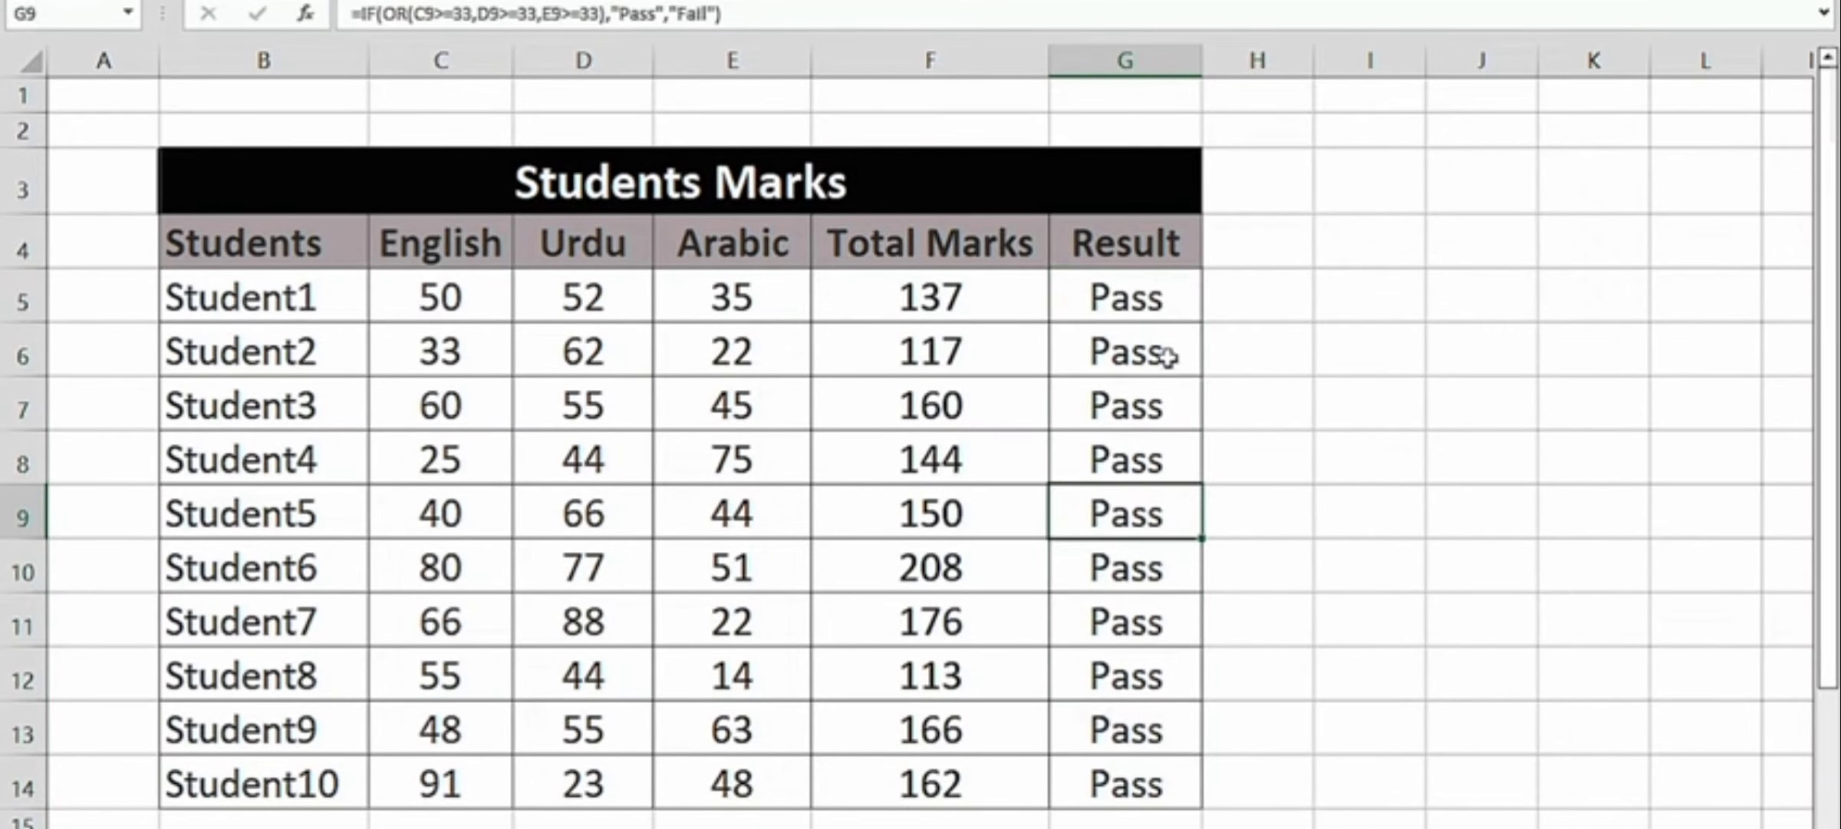
- Set Student7's Urdu mark to 30 and English mark to 20 to test the OR formula with all marks below 33
click(733, 522)
click(585, 623)
text(30)
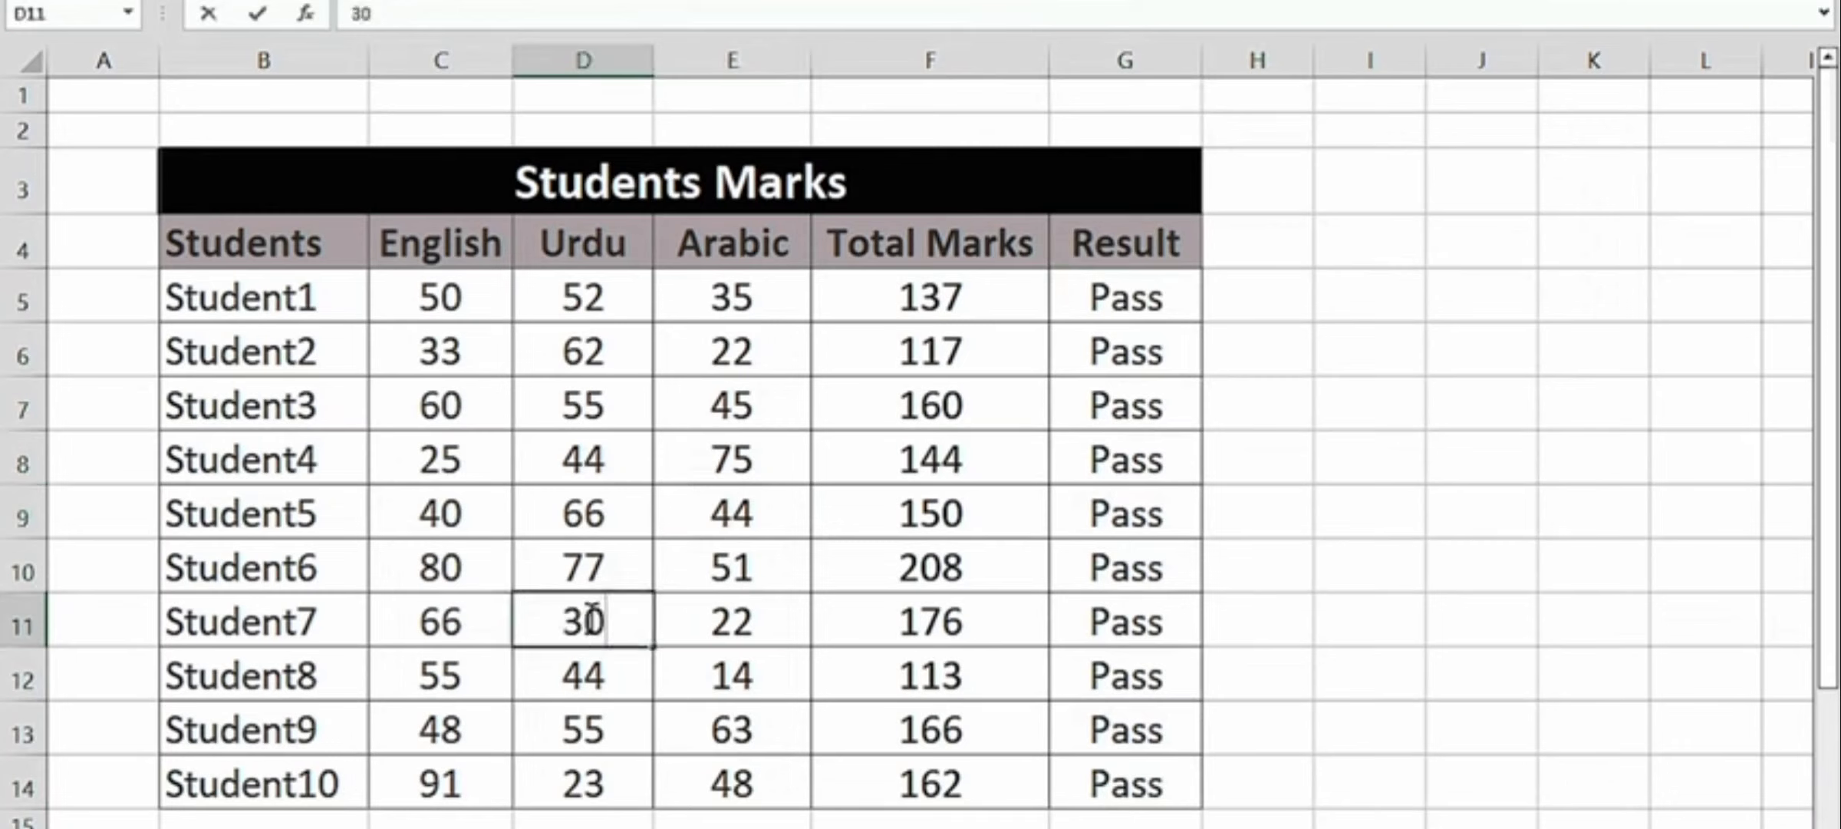
key(Left)
text(20)
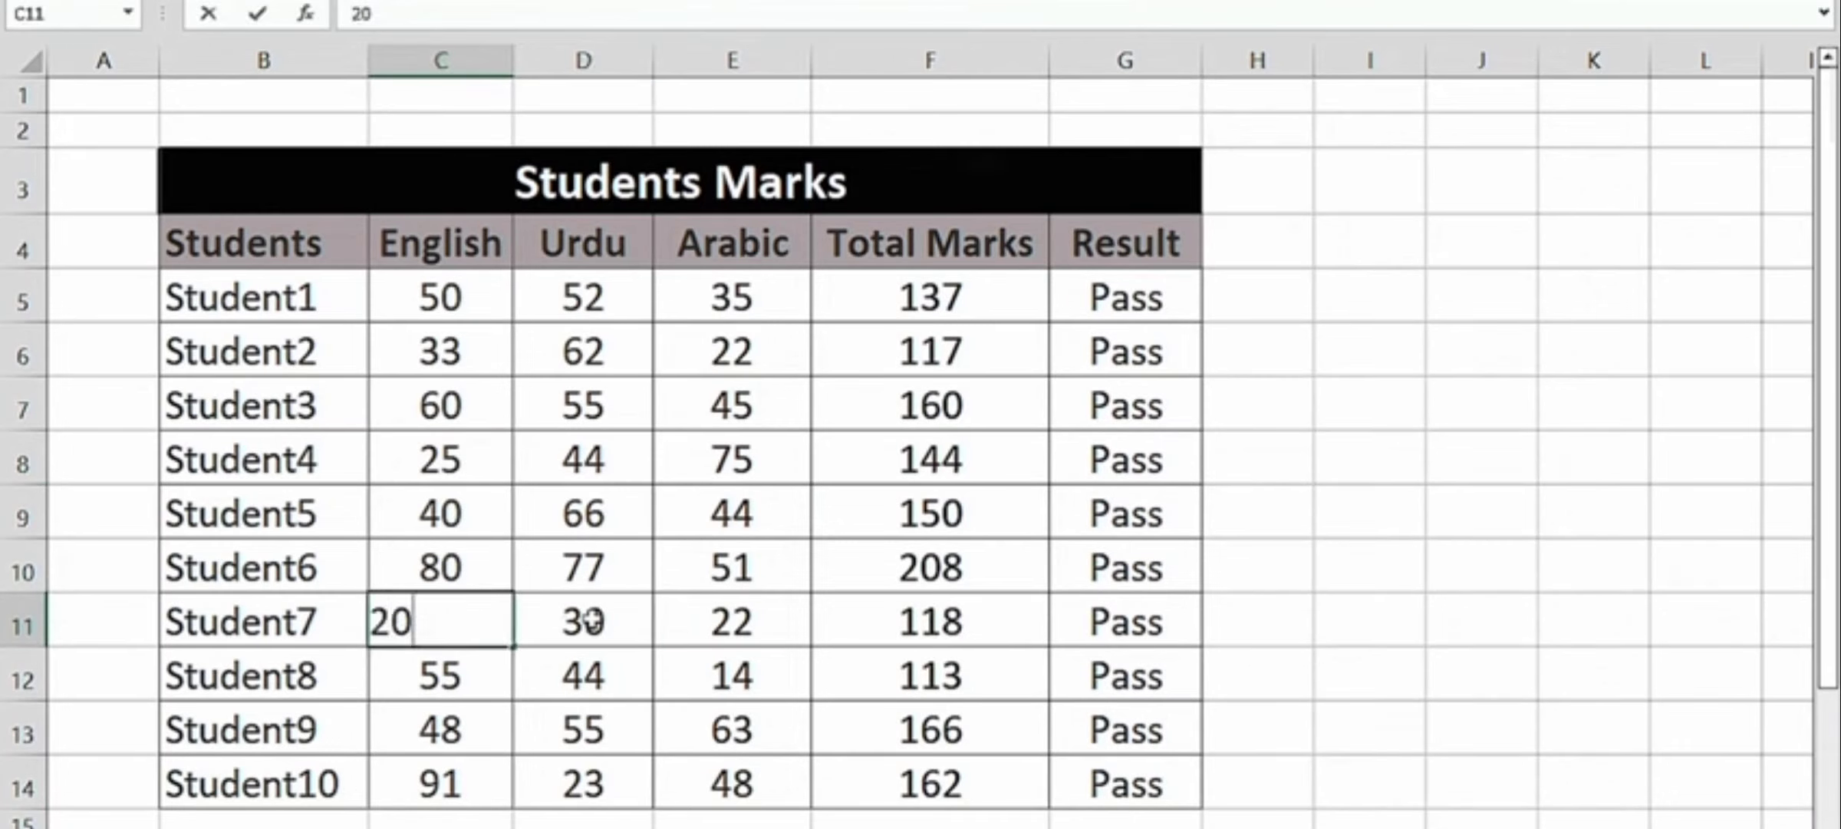
key(Return)
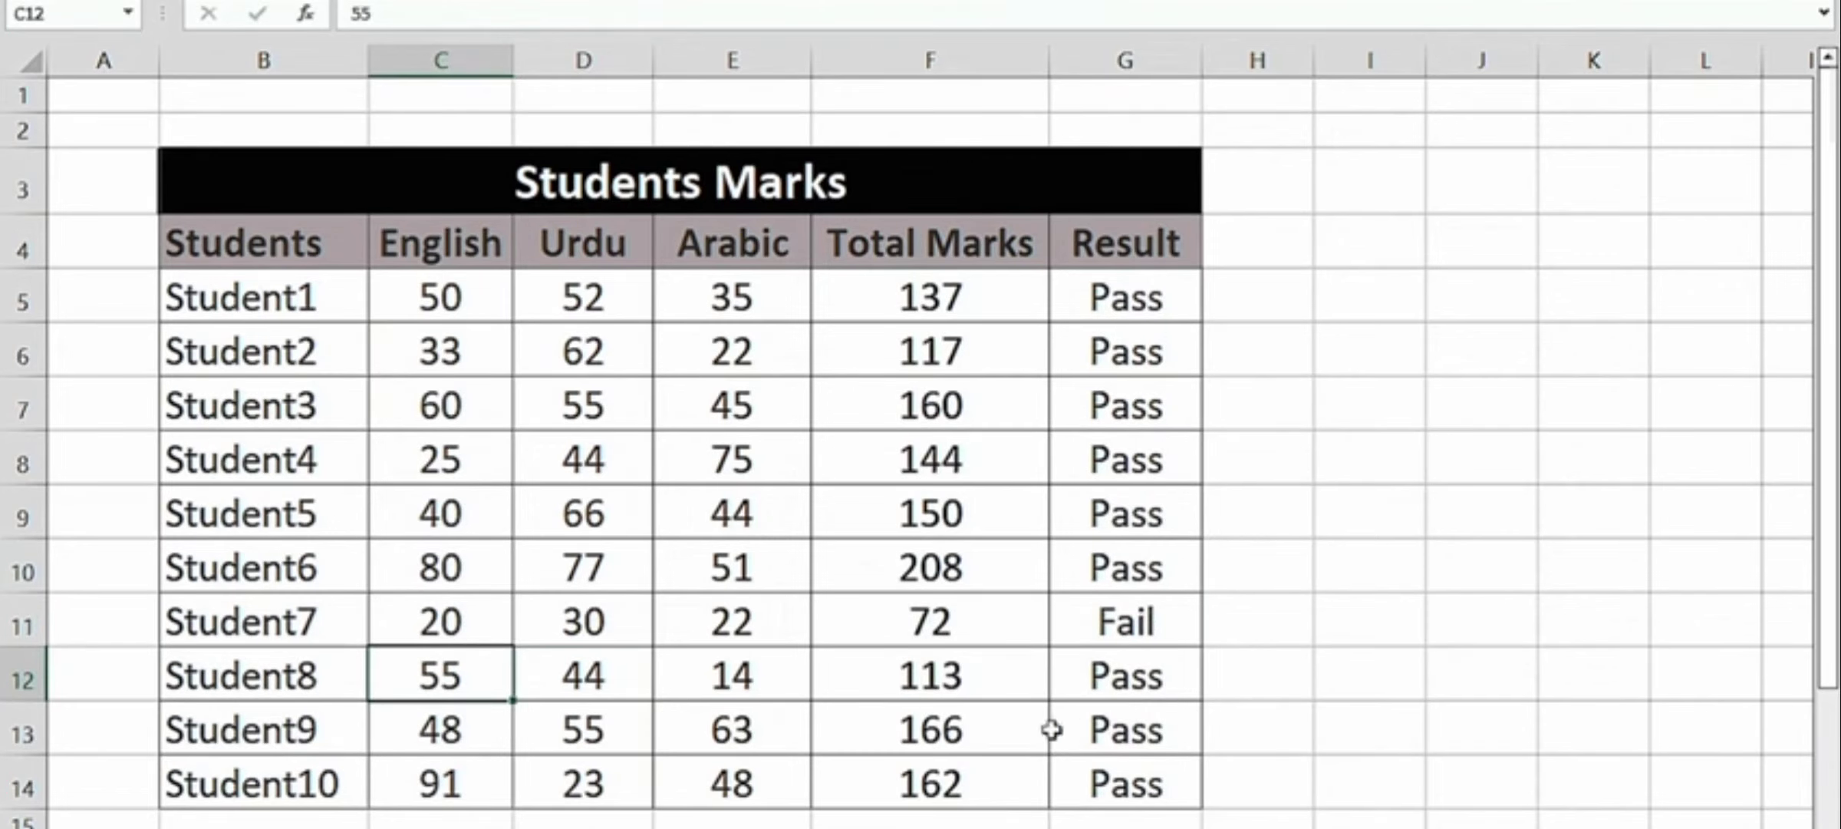
- Set Student7's Arabic mark to 34 to test the OR formula with one passing subject
click(741, 620)
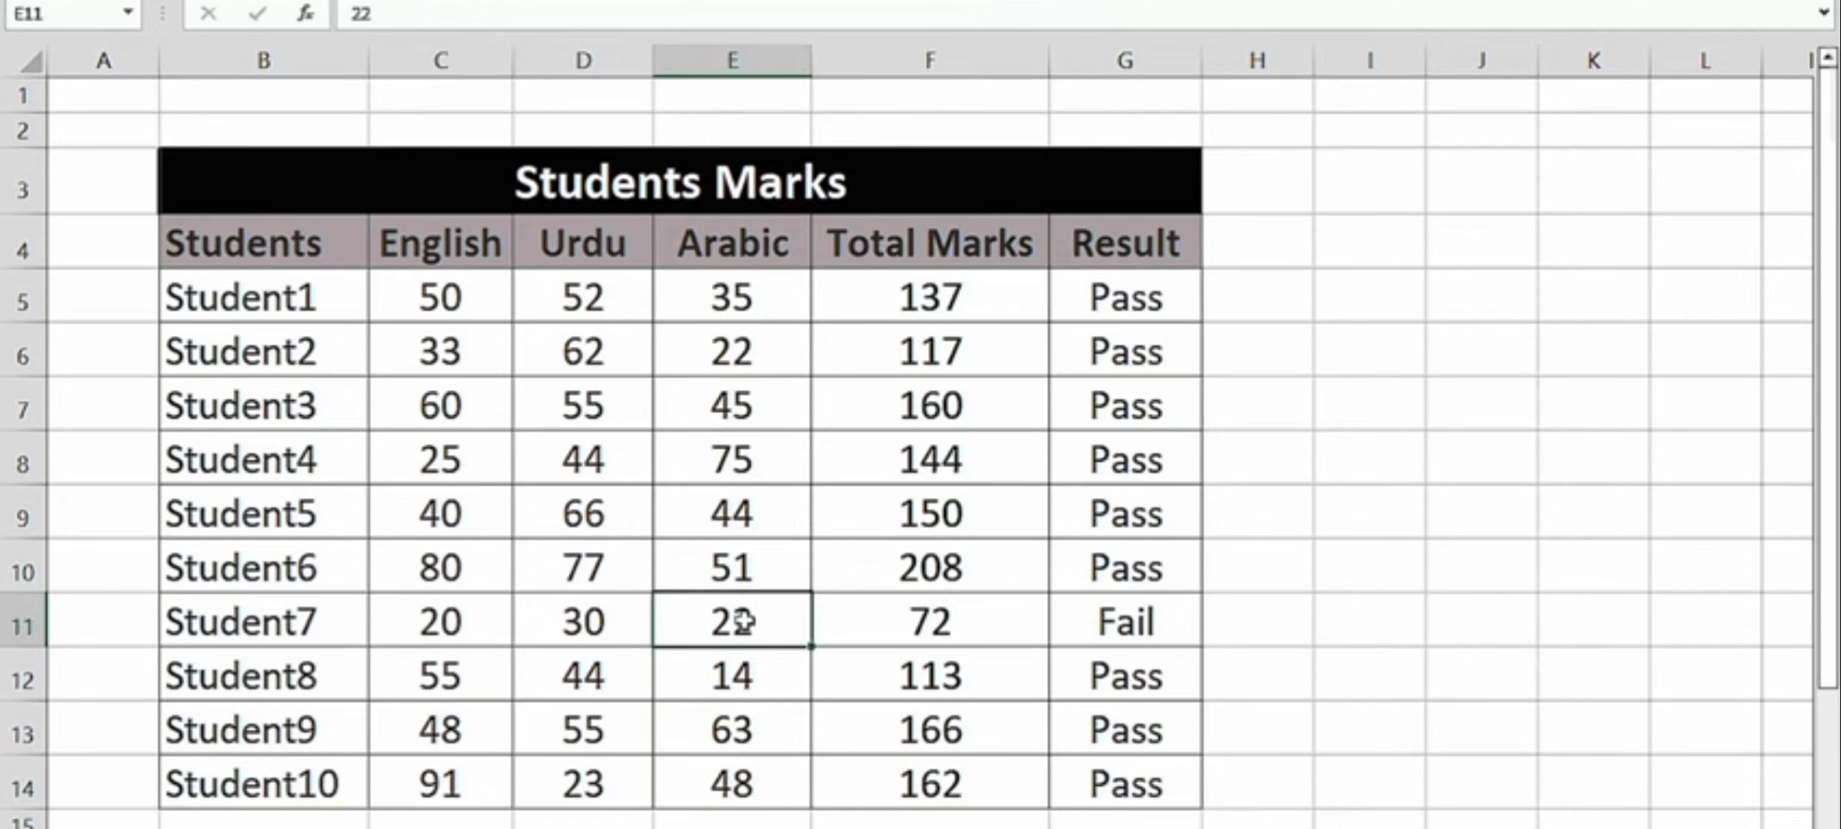
text(34)
key(Left)
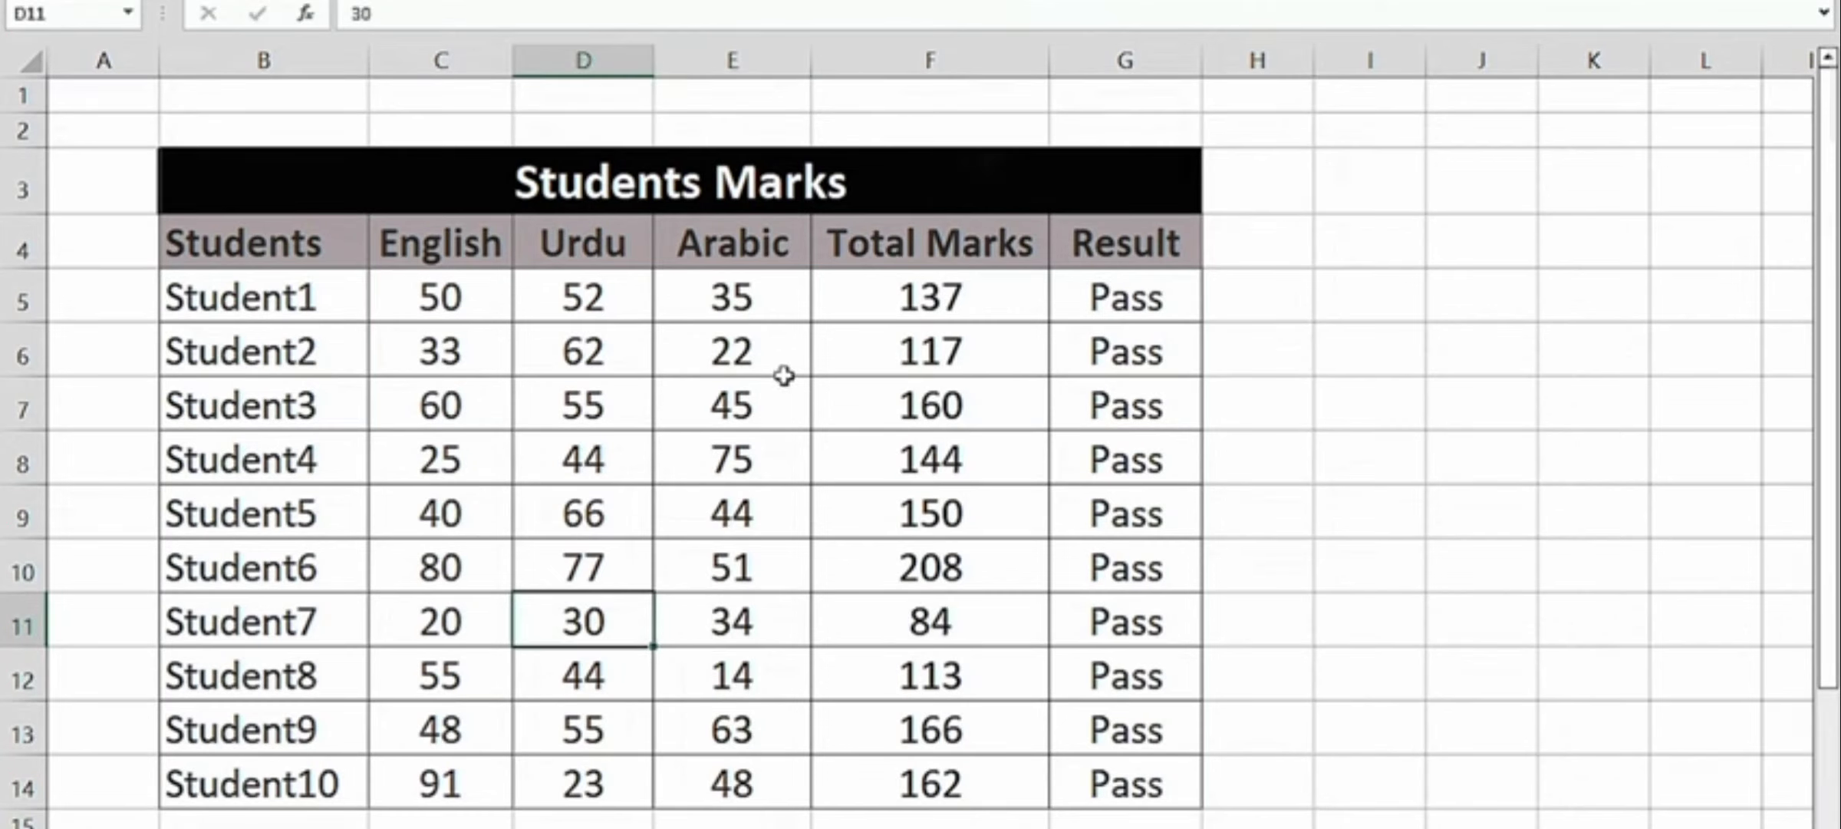
- Look over the whole Students Marks table, ending on the Commission Table sheet
scroll(777, 380, down, 3)
click(603, 241)
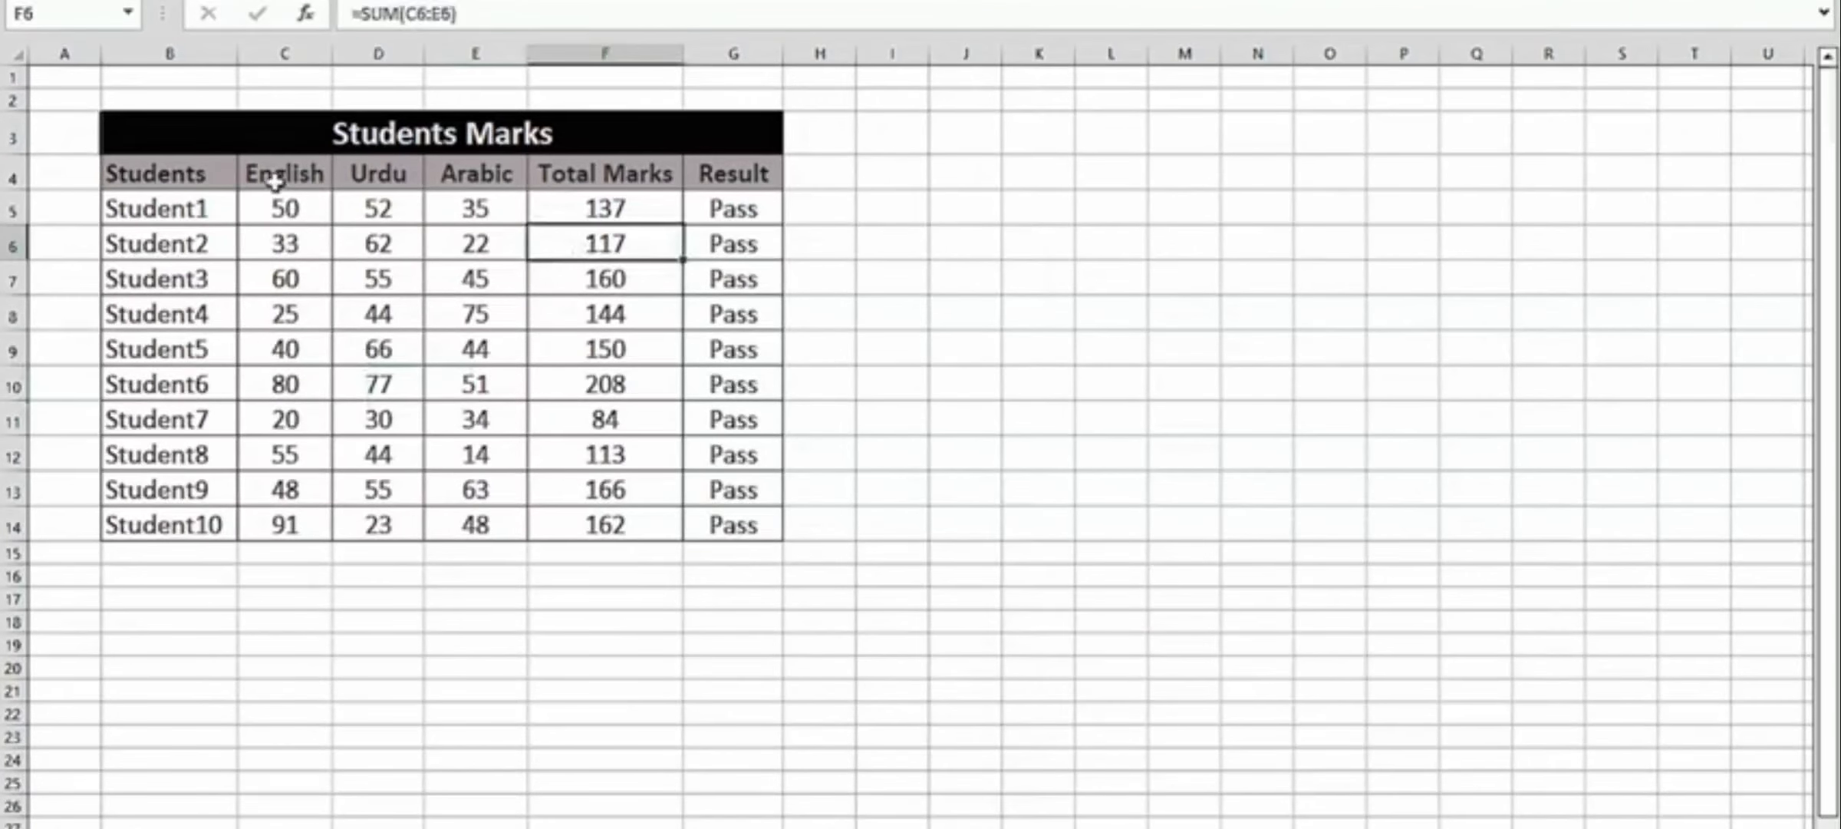
click(151, 145)
drag(151, 146, 706, 521)
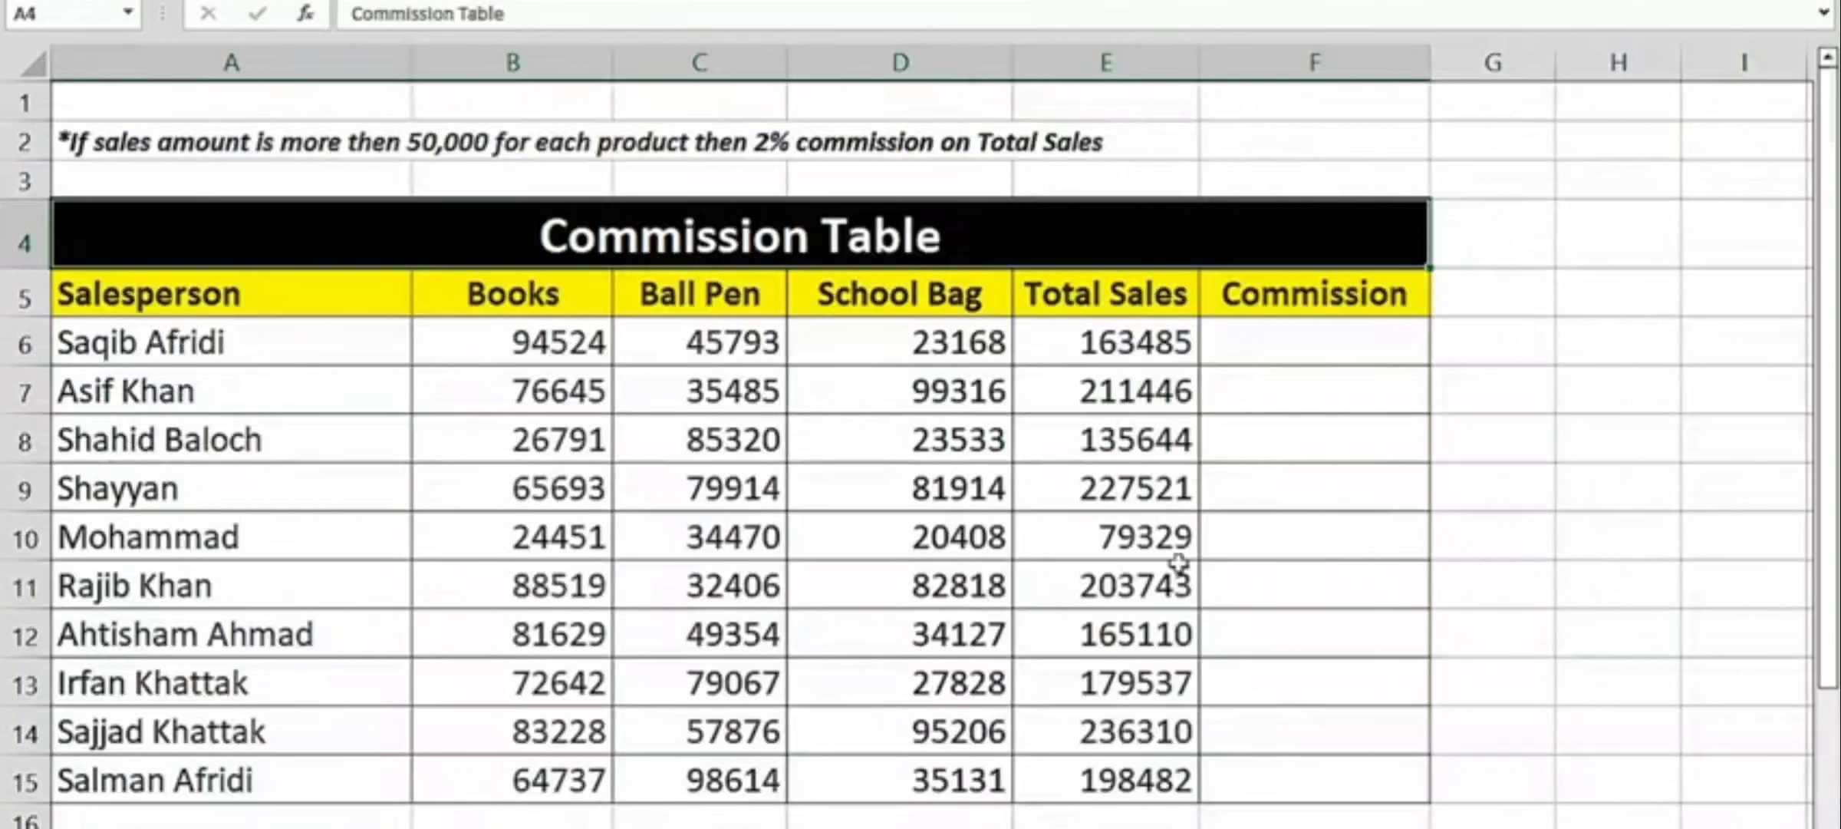
- Examine the Commission Table's columns, the Total Sales formula and the first salesperson's product sales against the 2% commission rule
click(1233, 357)
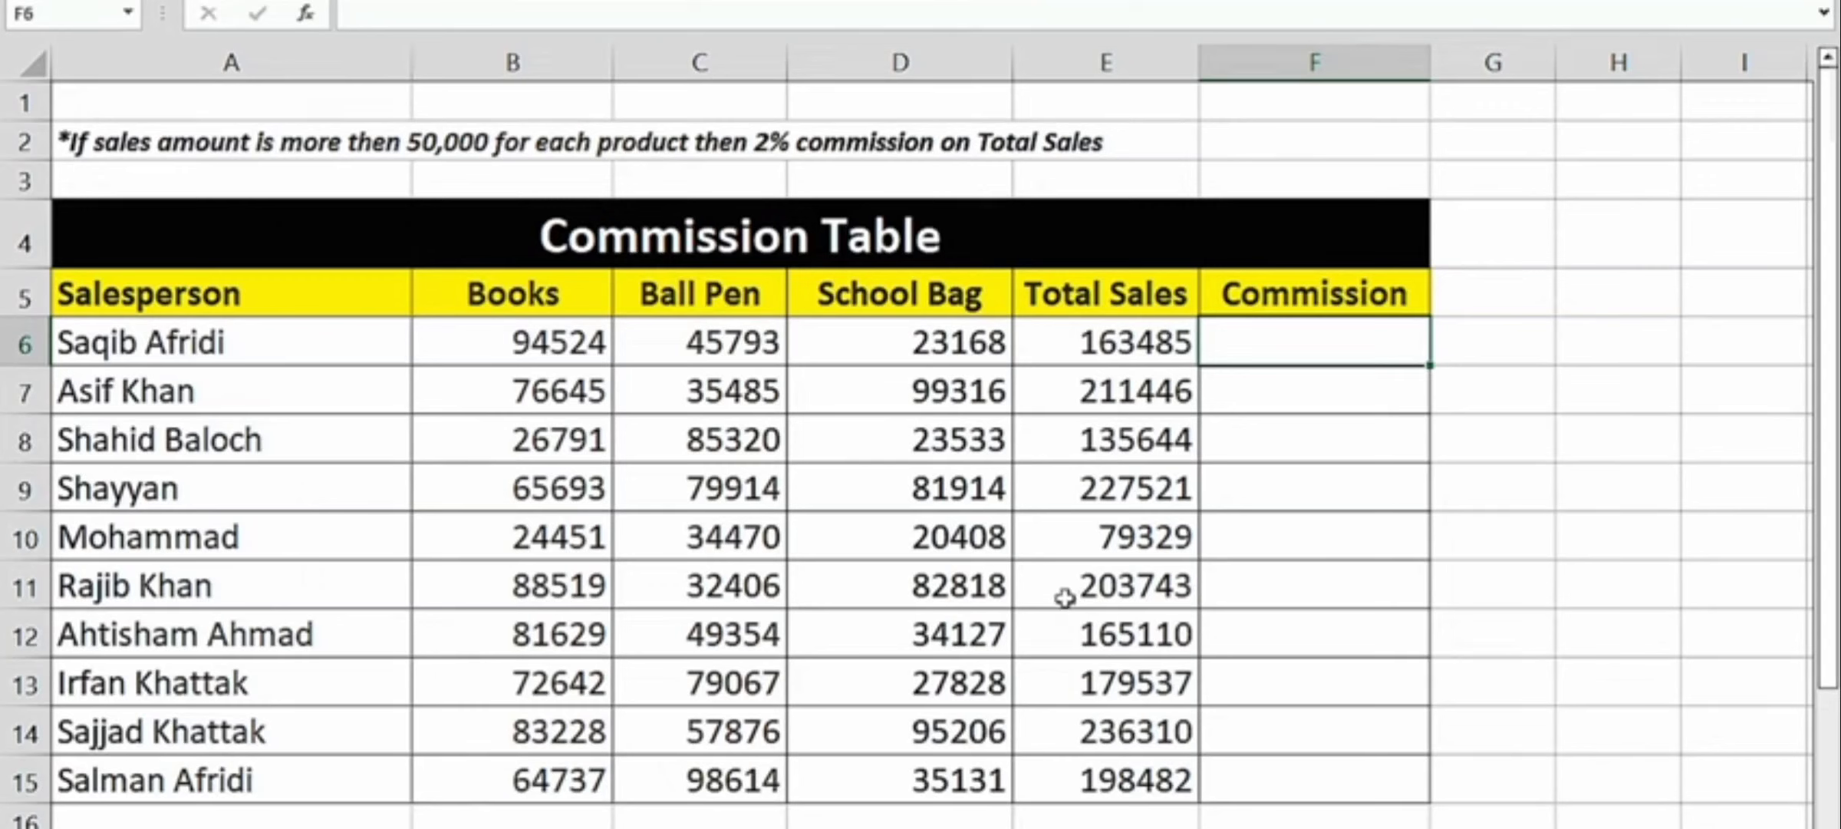
click(306, 310)
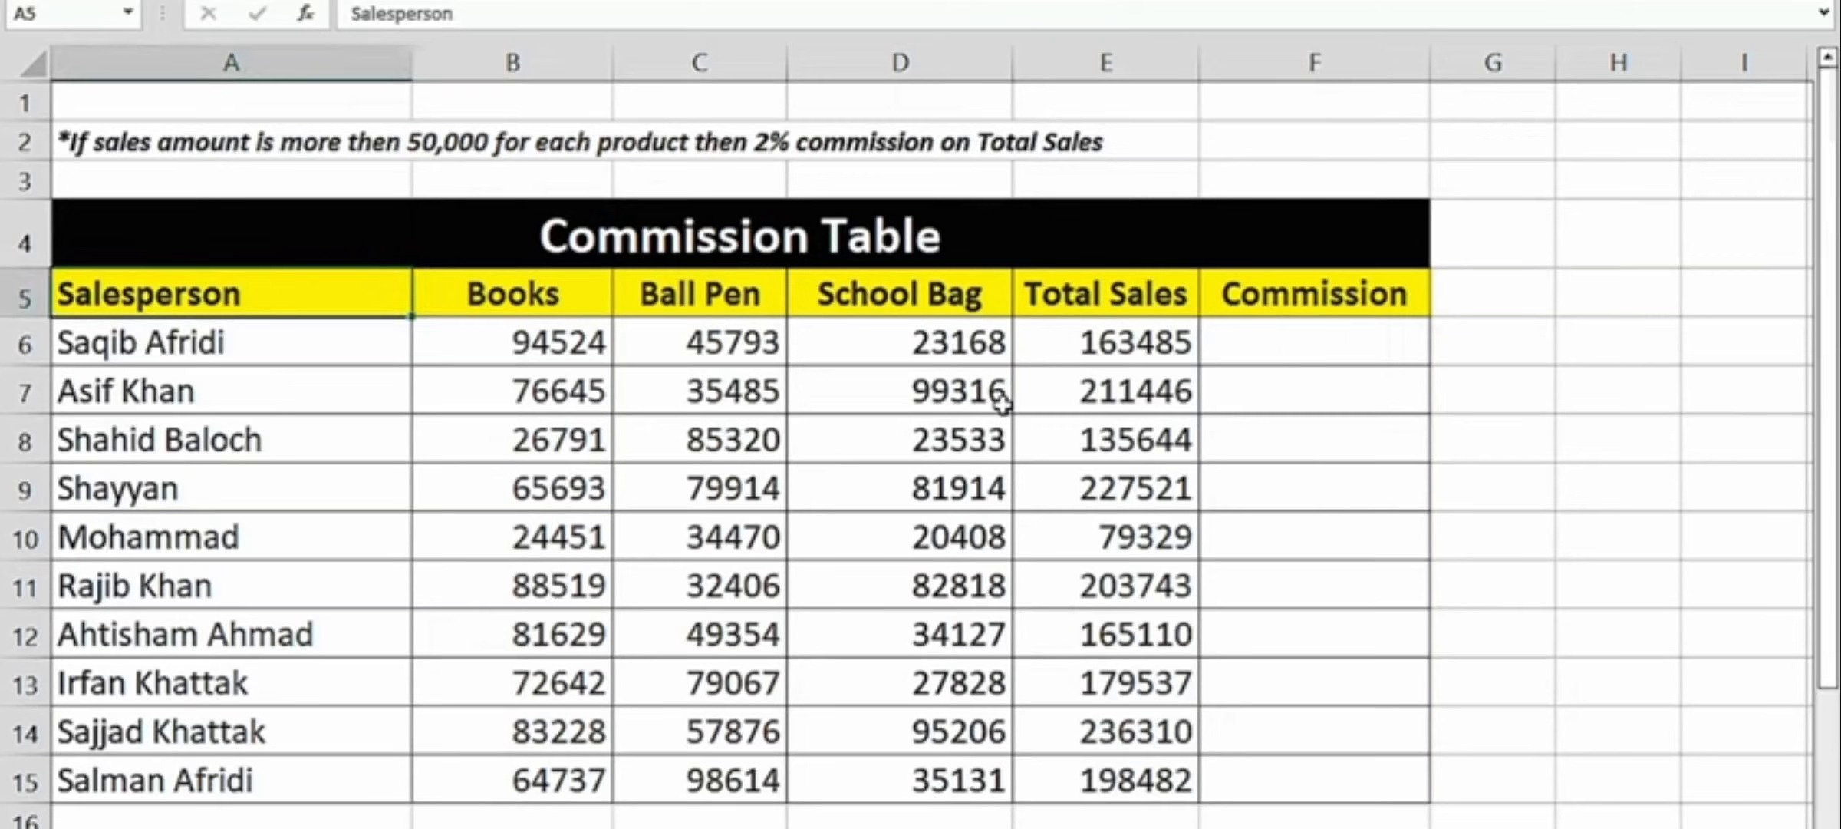
click(1116, 347)
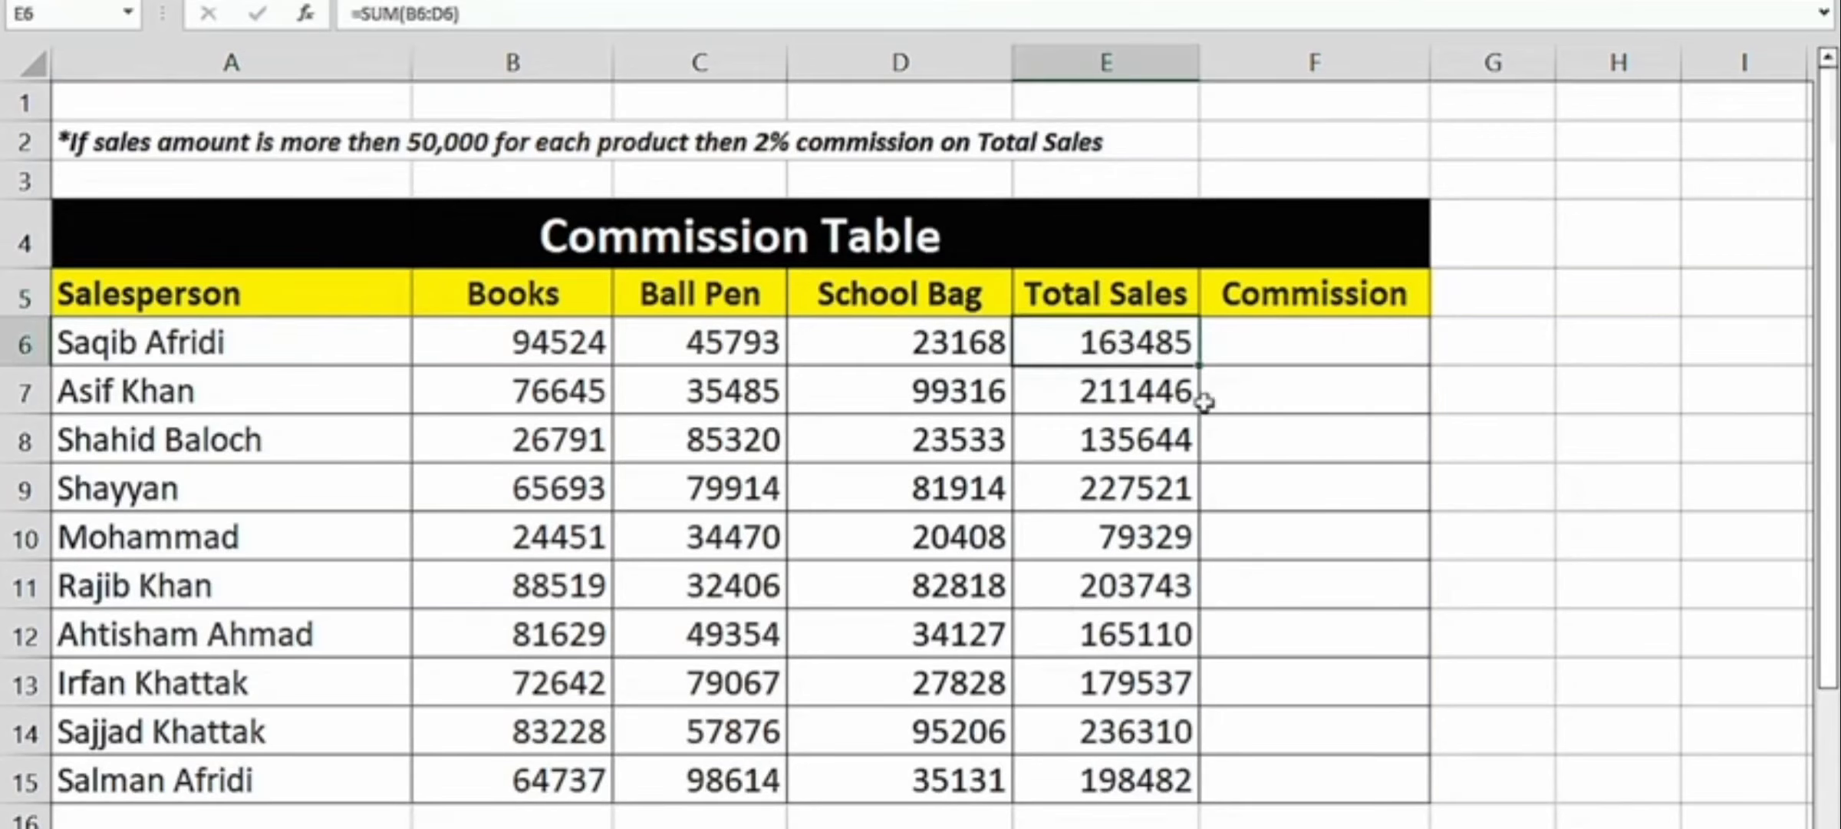
click(1262, 361)
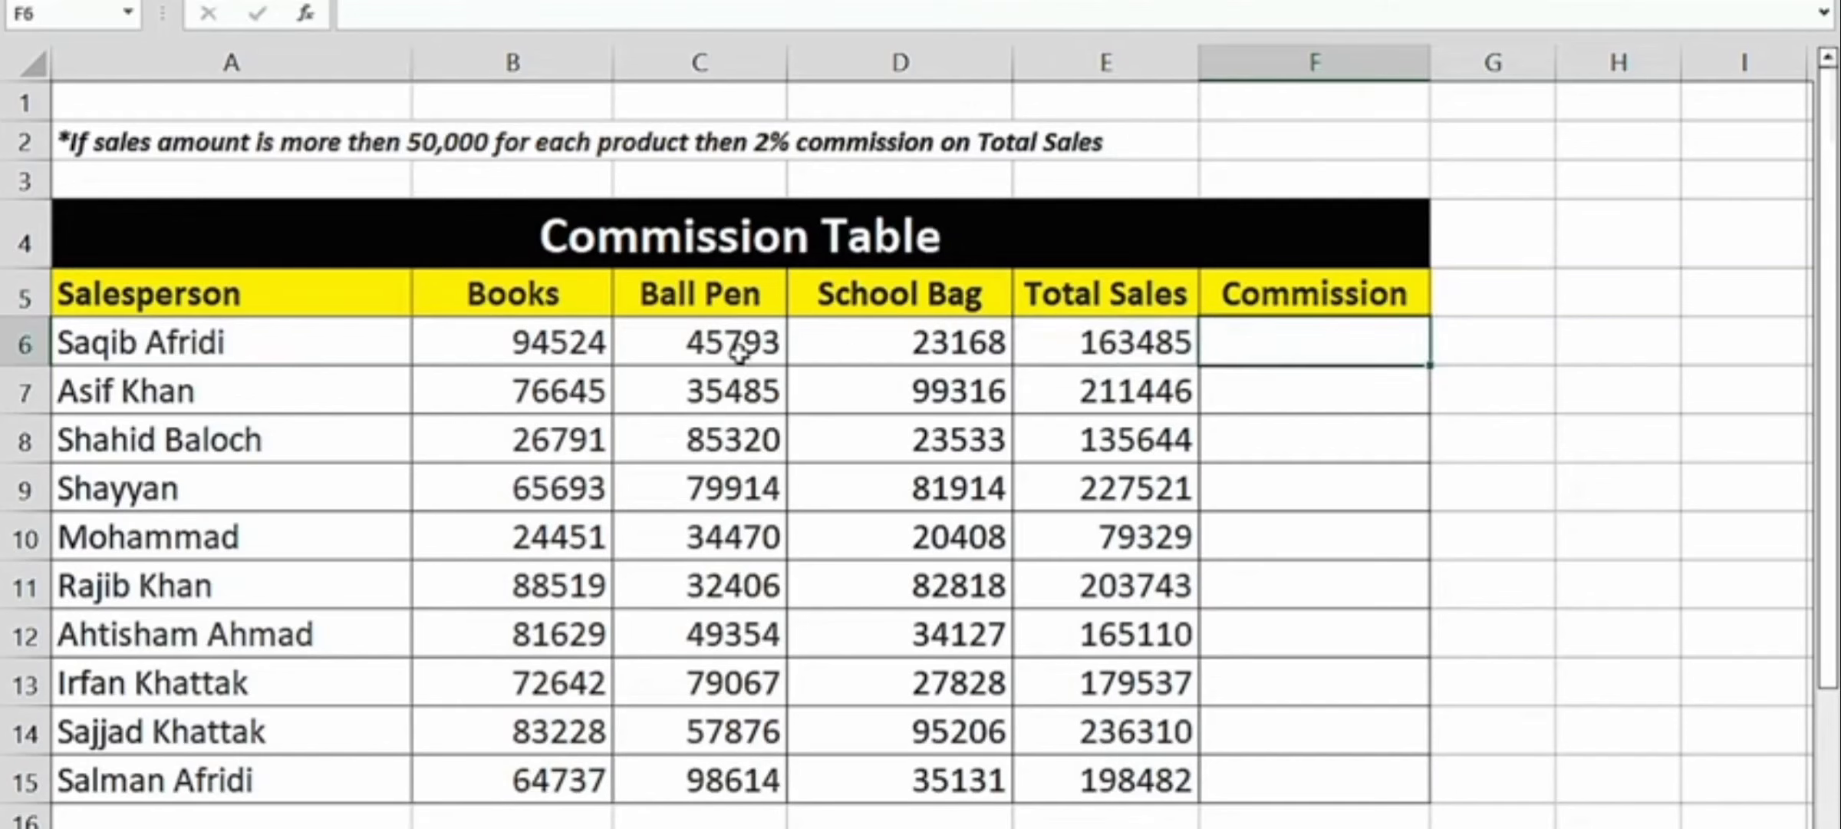
click(546, 341)
drag(547, 341, 937, 350)
click(1279, 310)
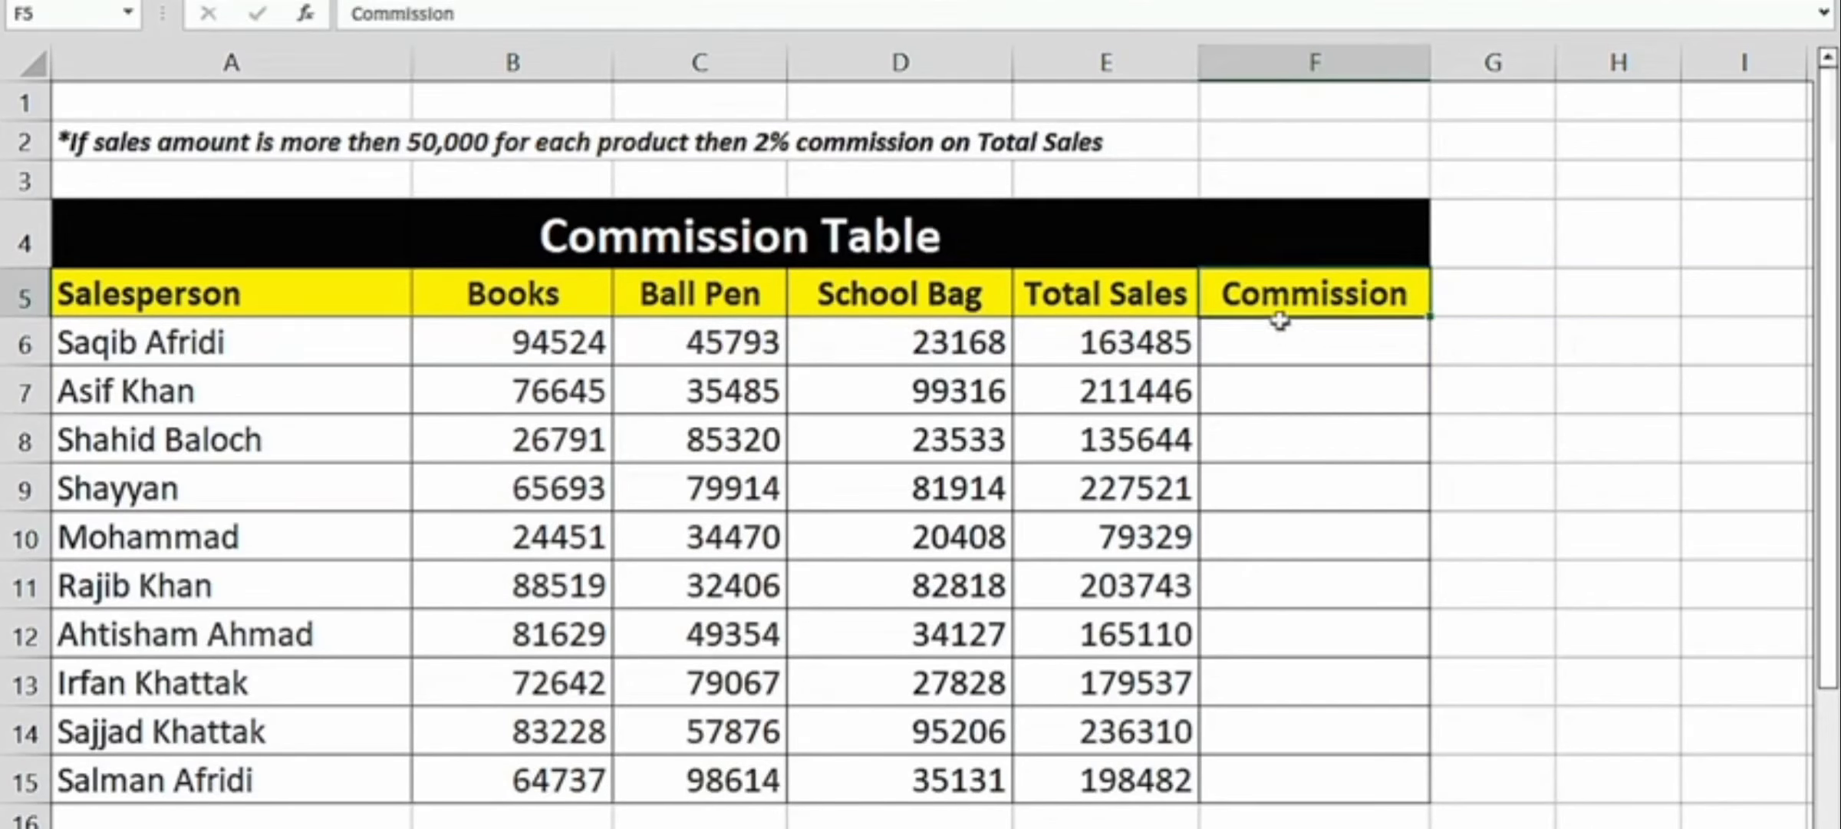
- Begin an IF formula with a nested AND in the first salesperson's Commission cell F6, using B6>=50000 as the first condition
click(1285, 339)
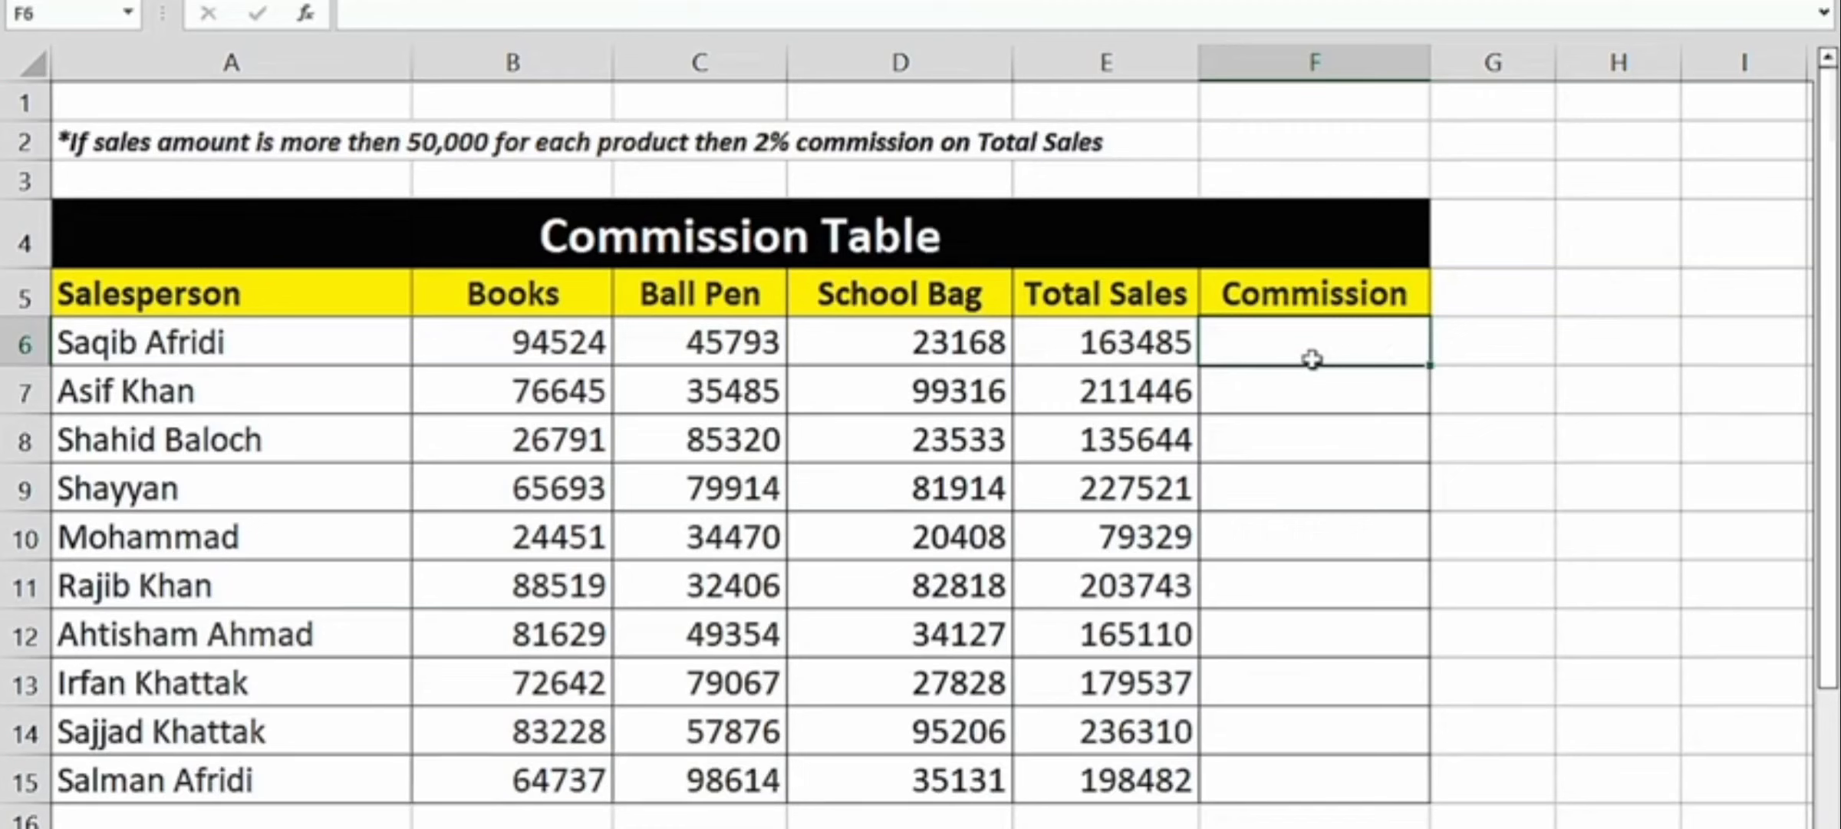
text(=if)
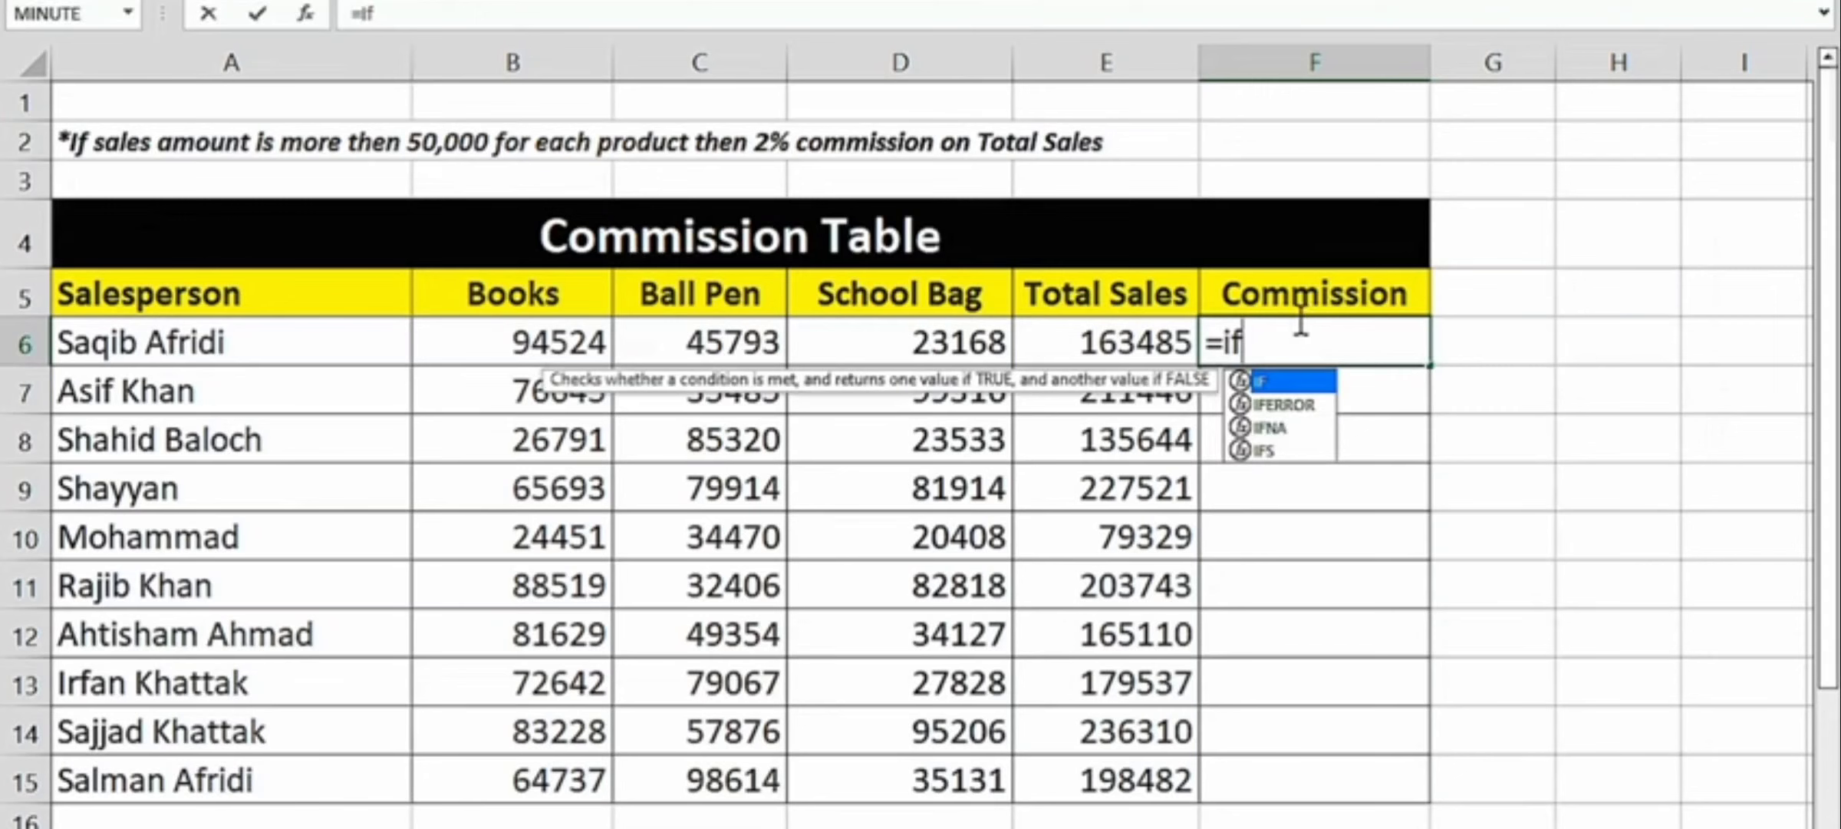
key(Tab)
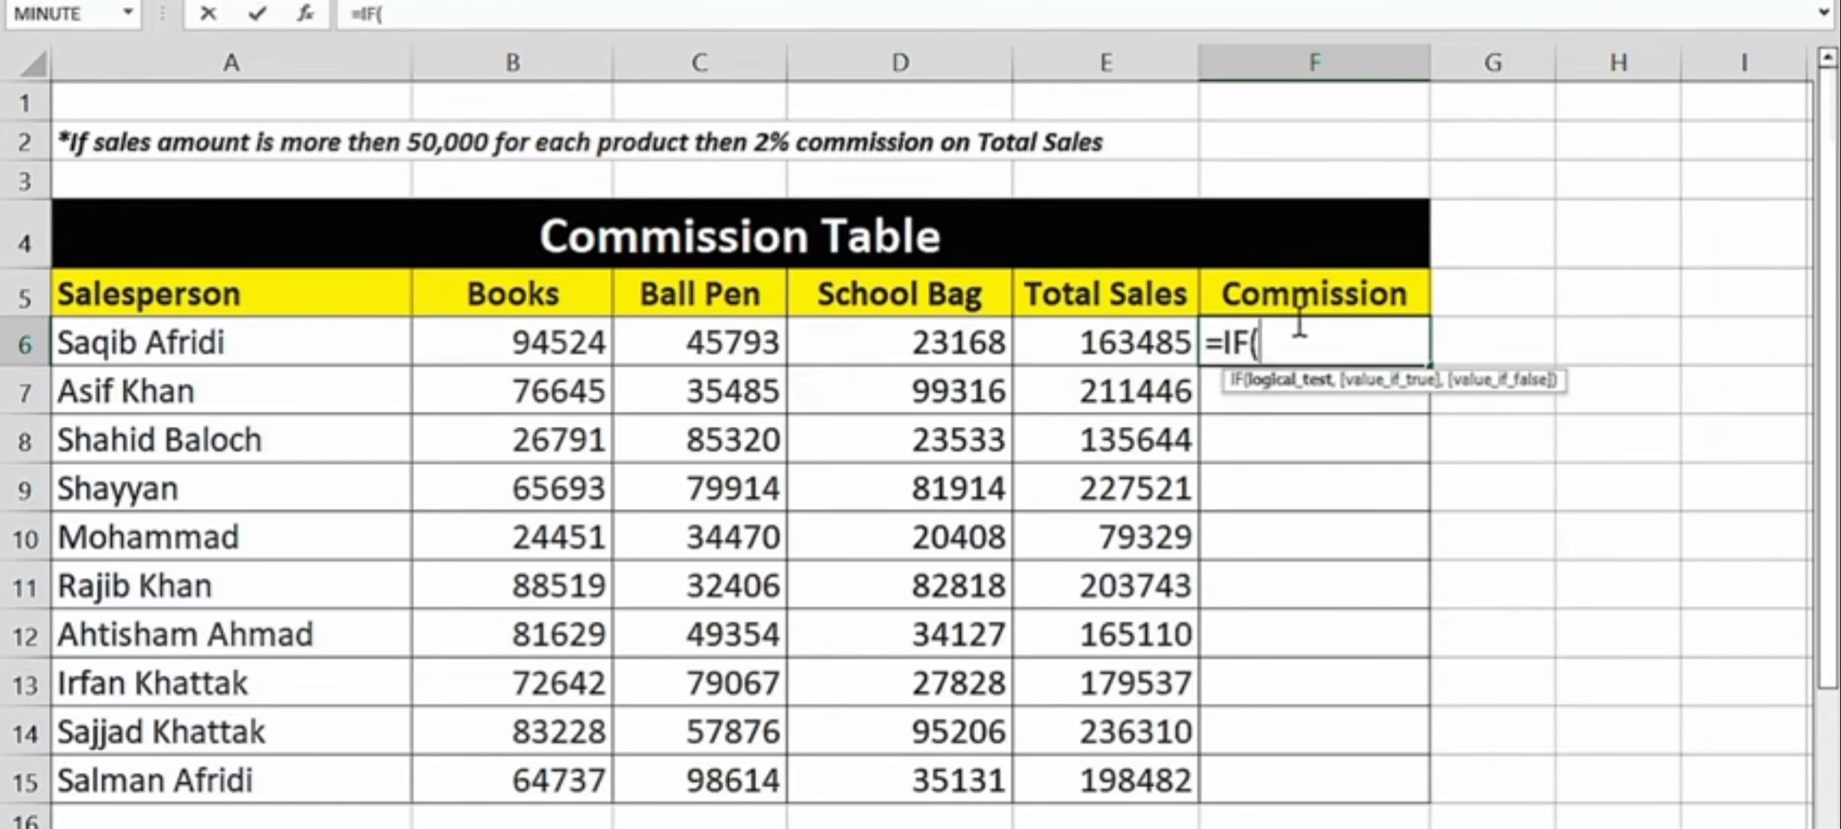
text(and)
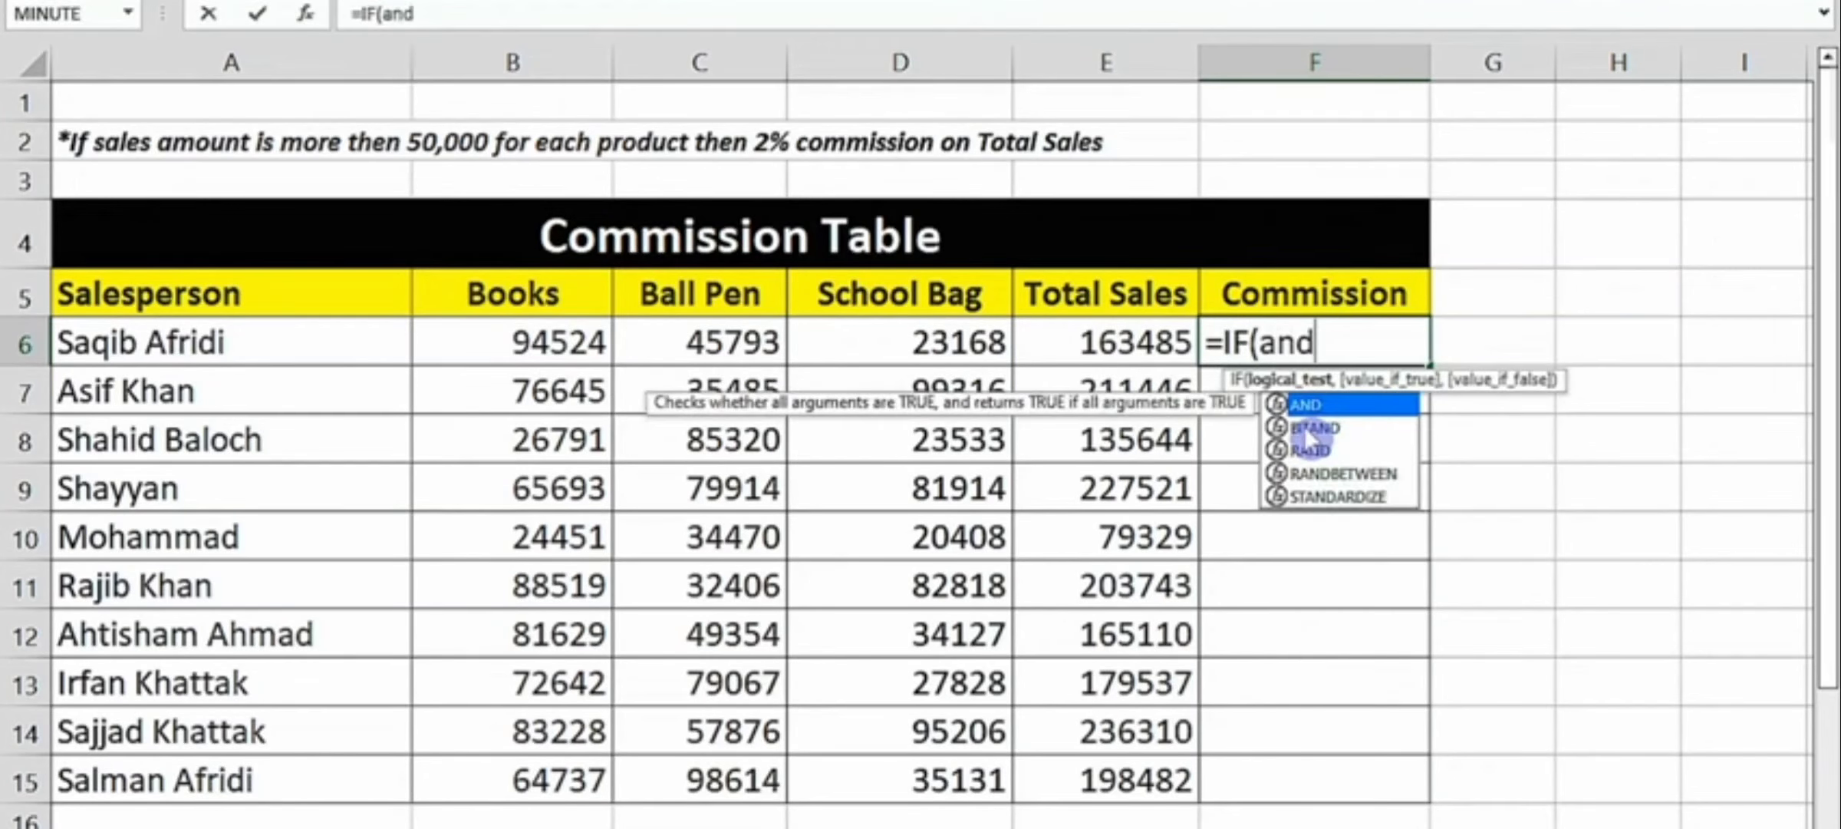
key(Tab)
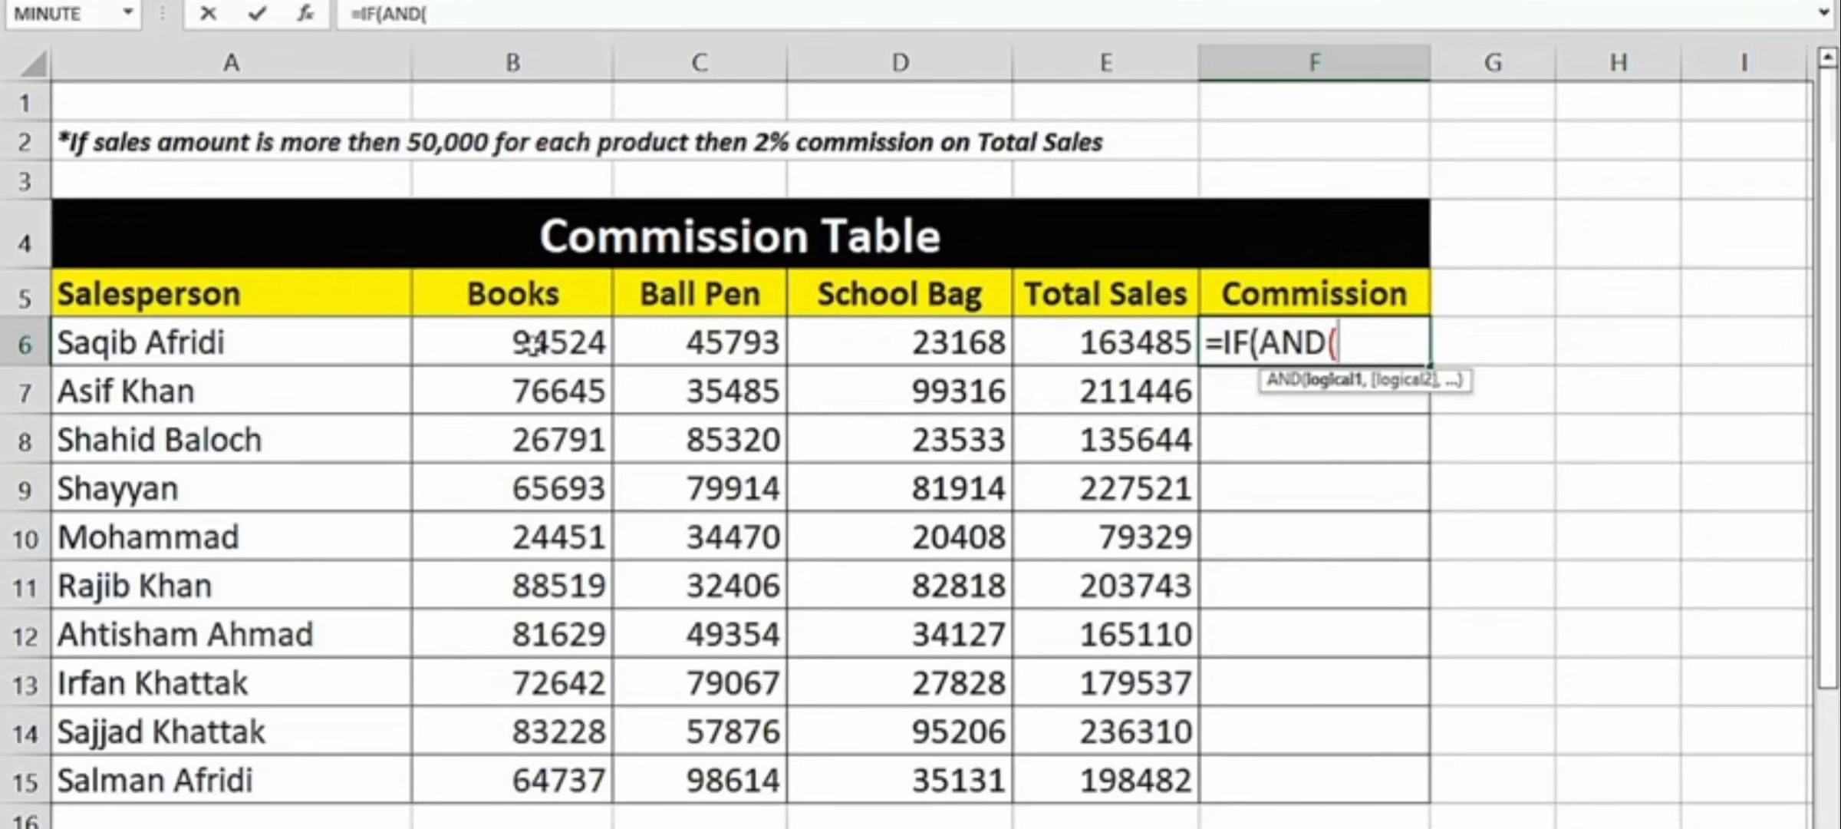
click(529, 346)
text(>=5)
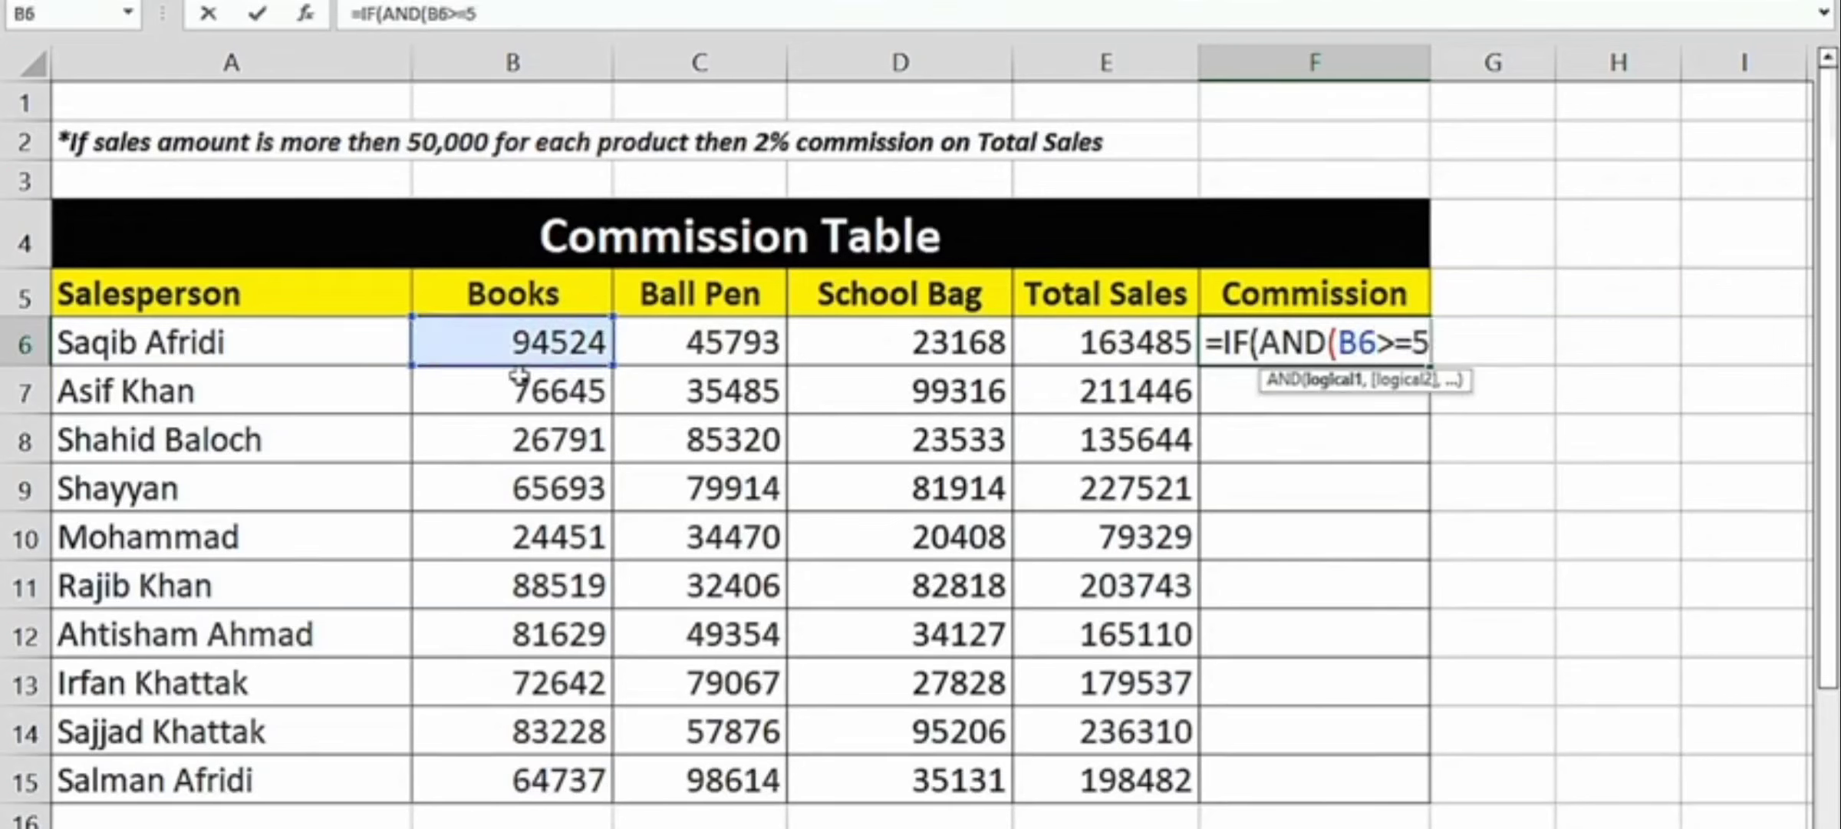
text(0000,)
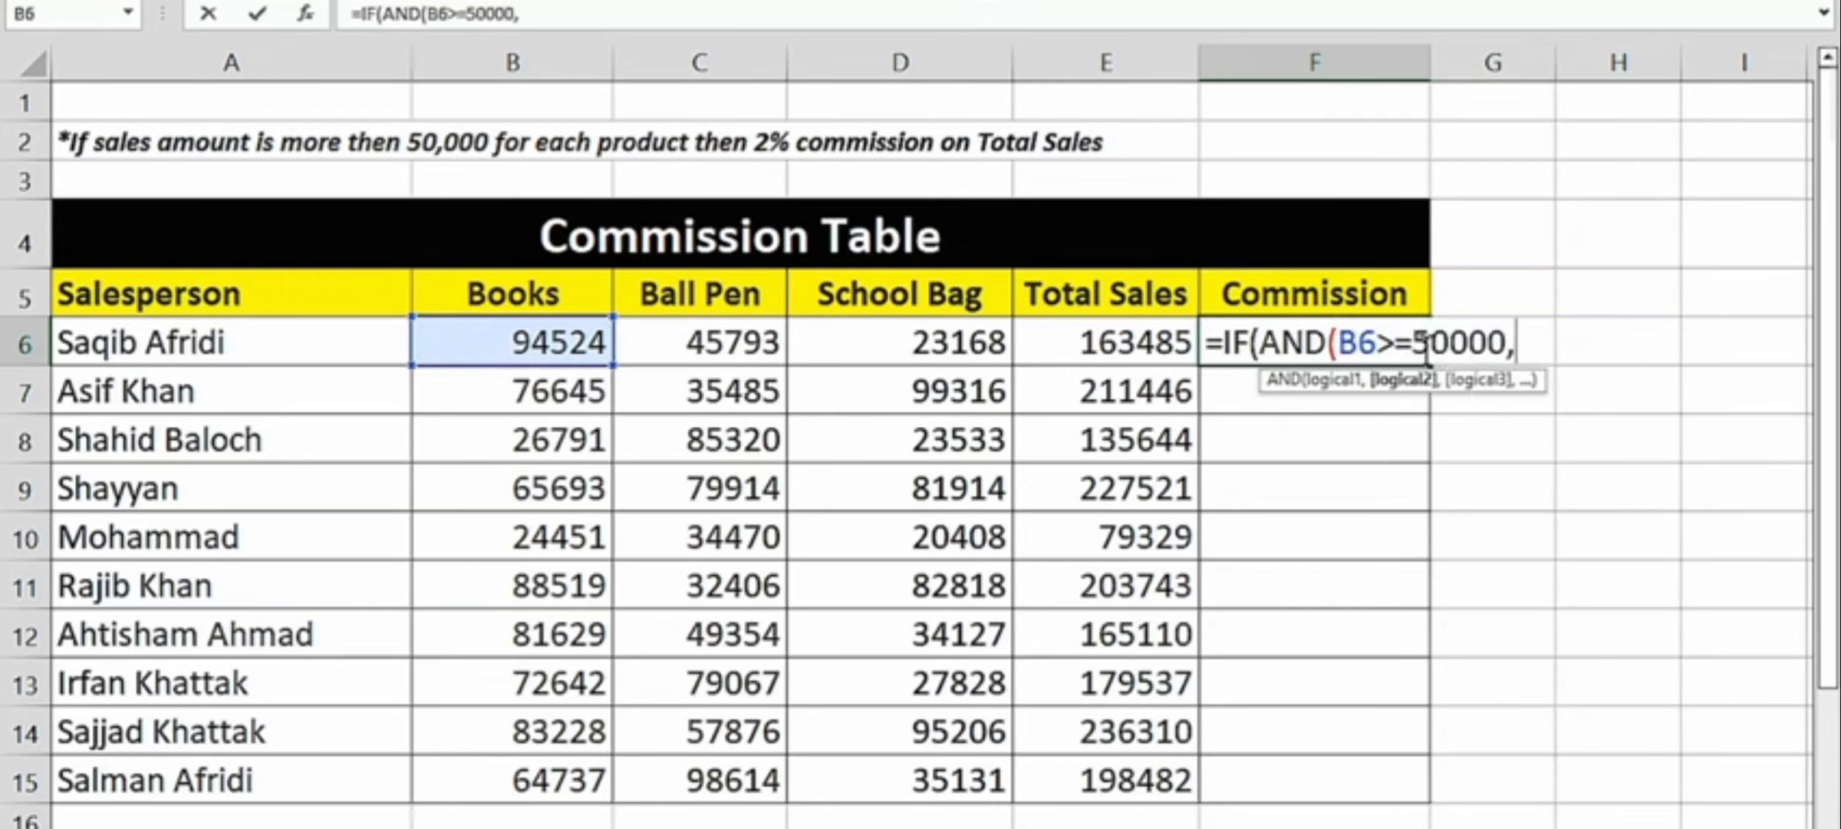
- Add C6>=50000 and D6>=50000 as the remaining AND conditions and close the AND function
click(696, 347)
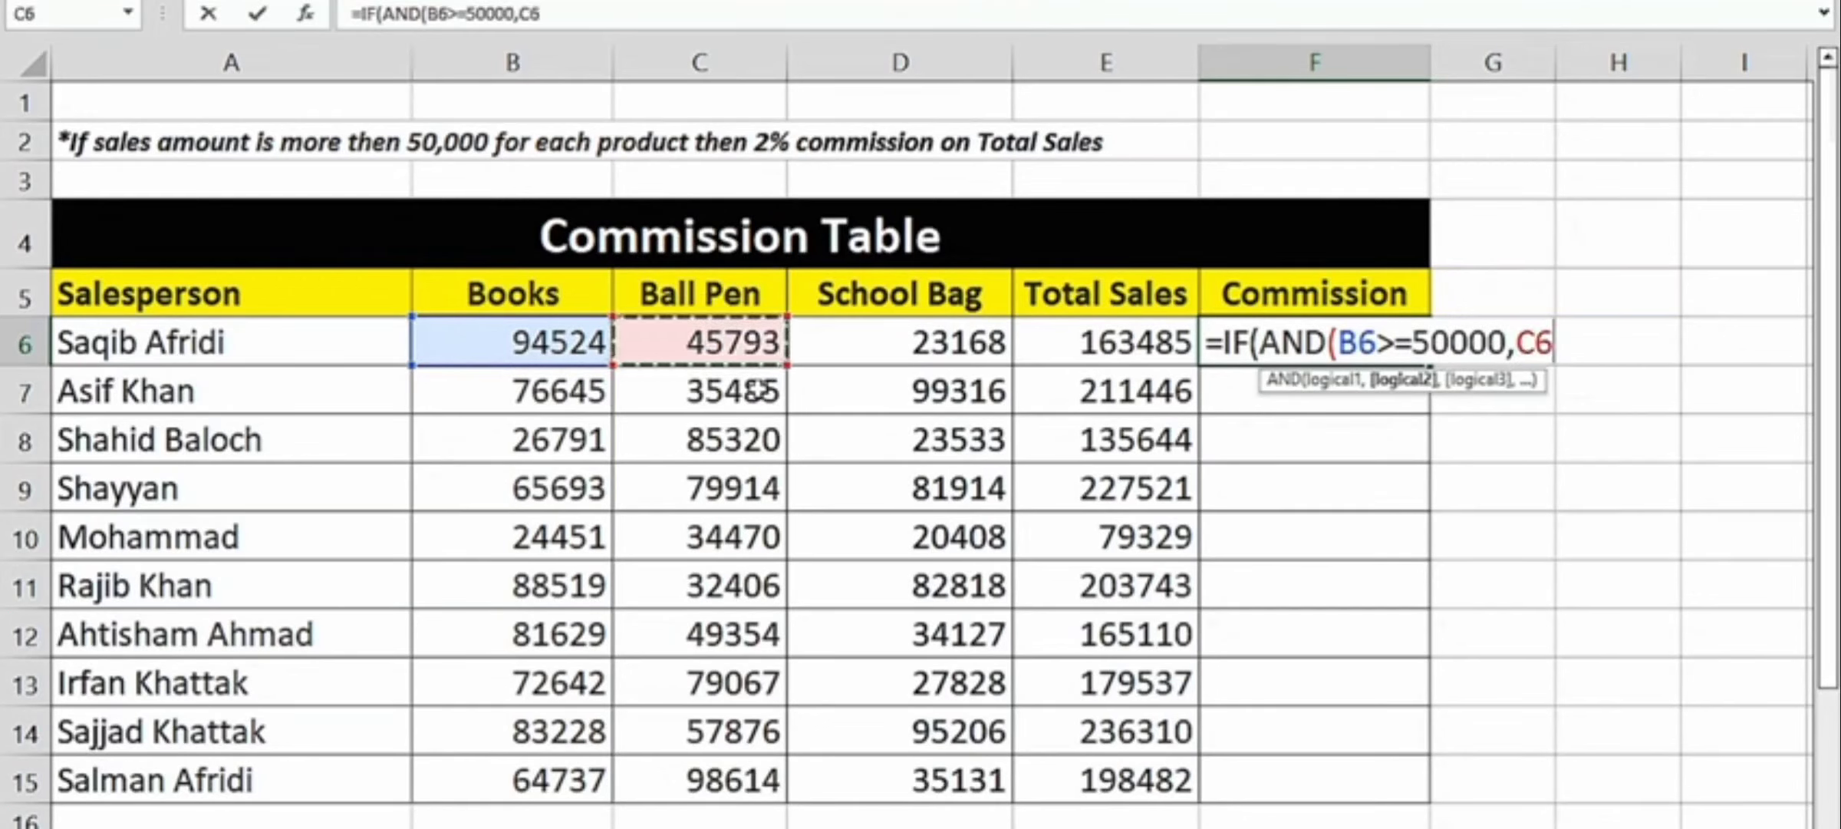
text(>=)
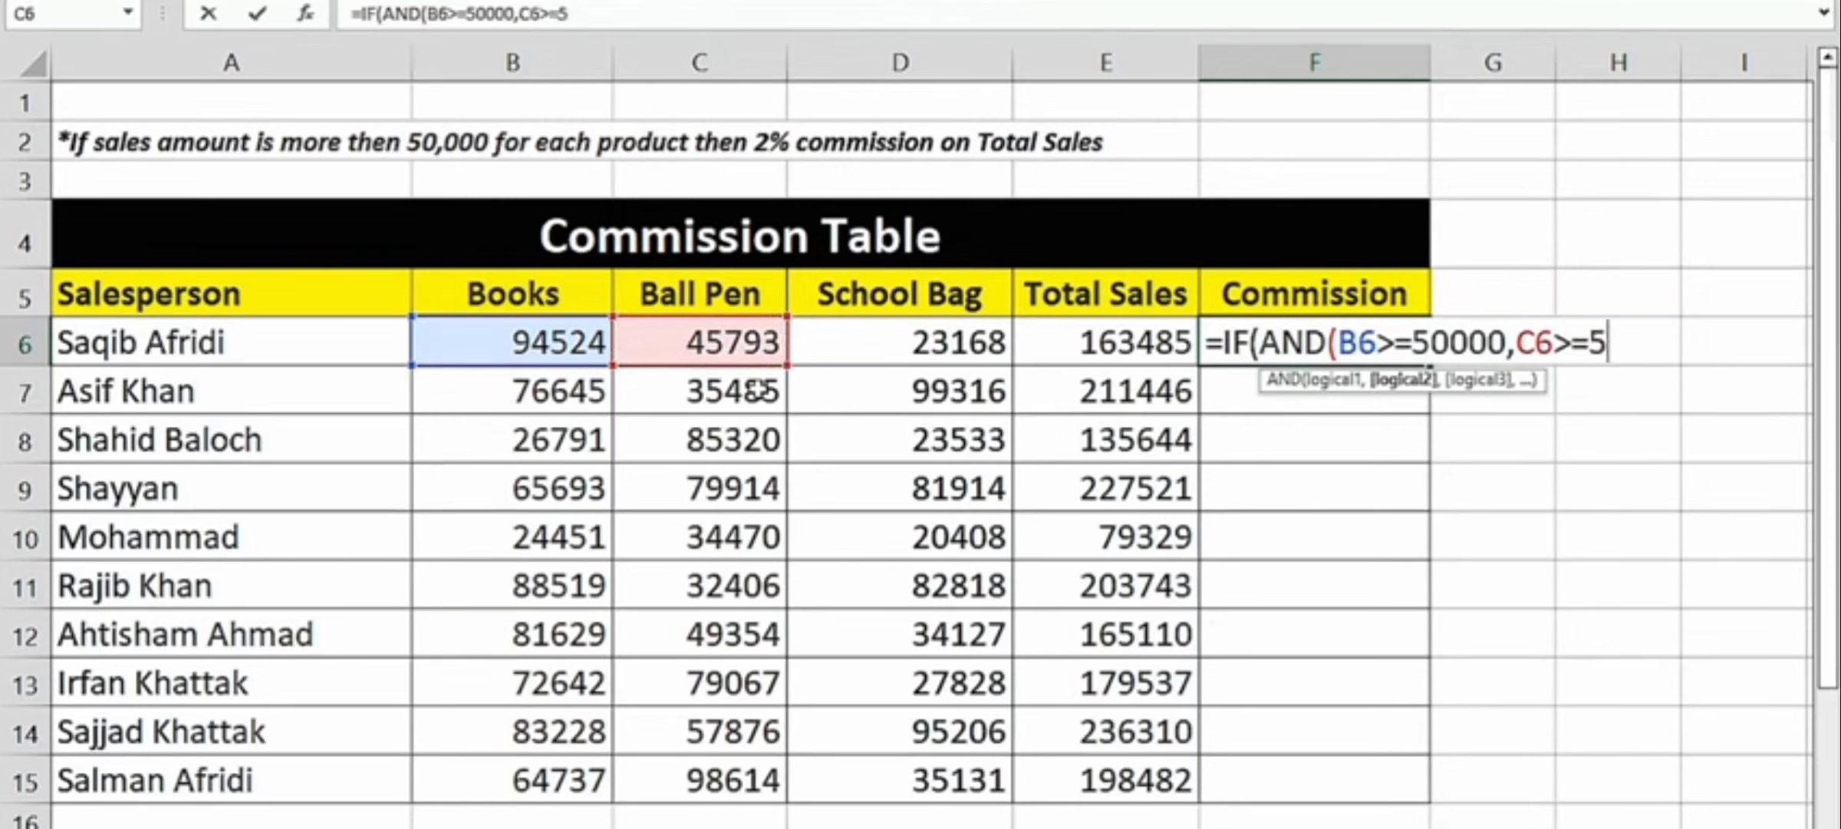
text(50000)
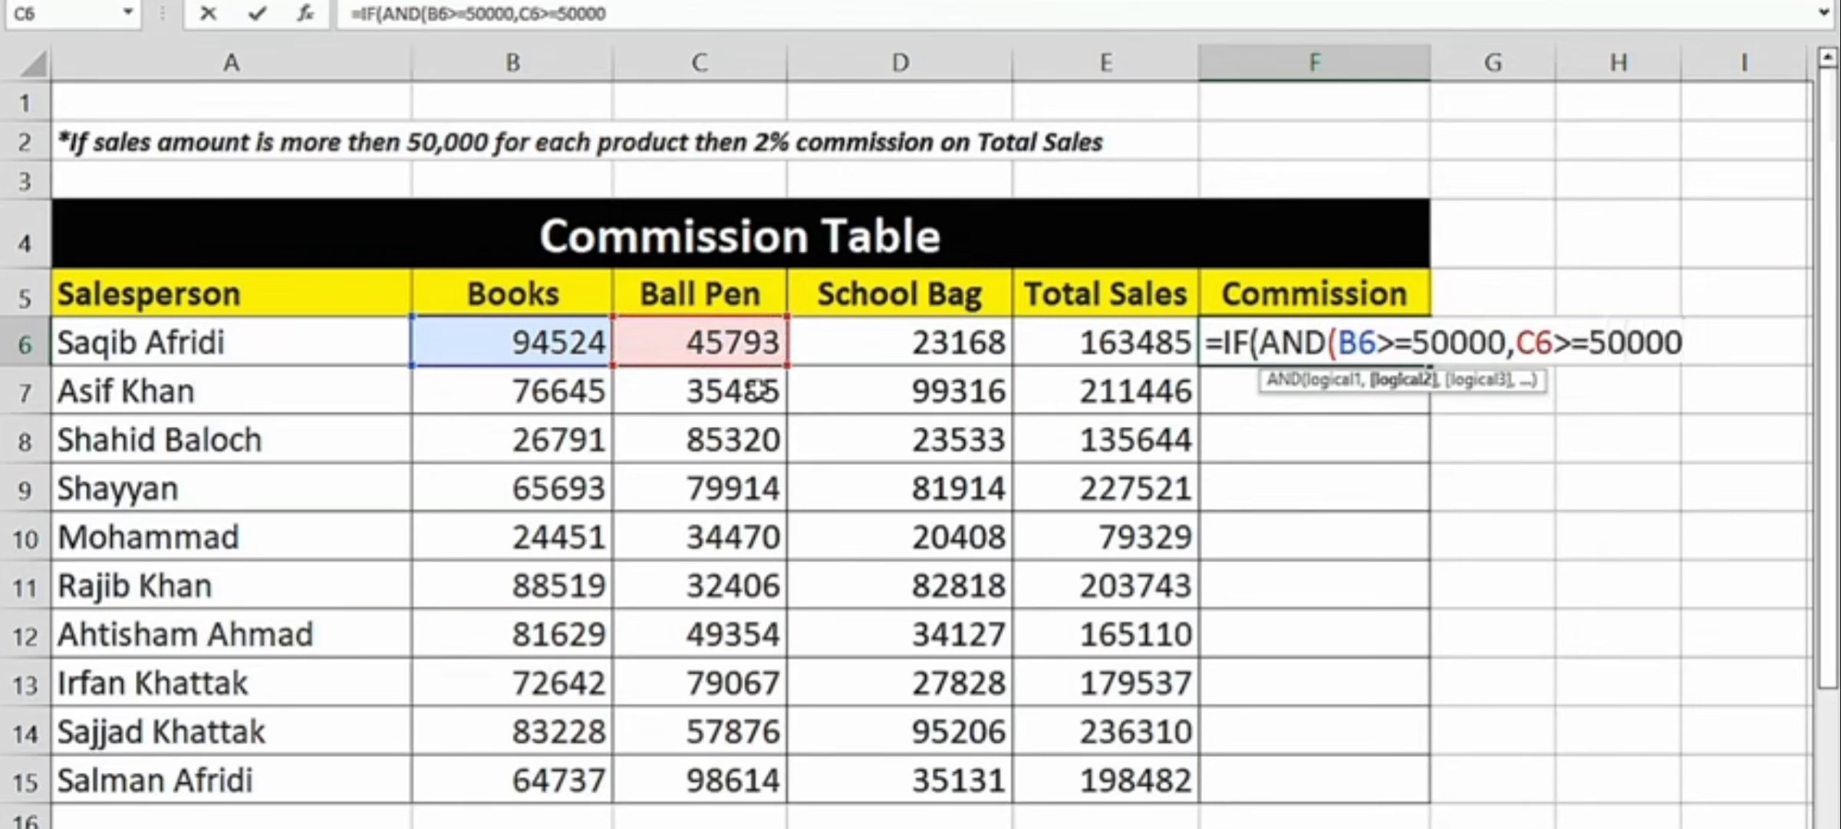
text(,)
click(943, 332)
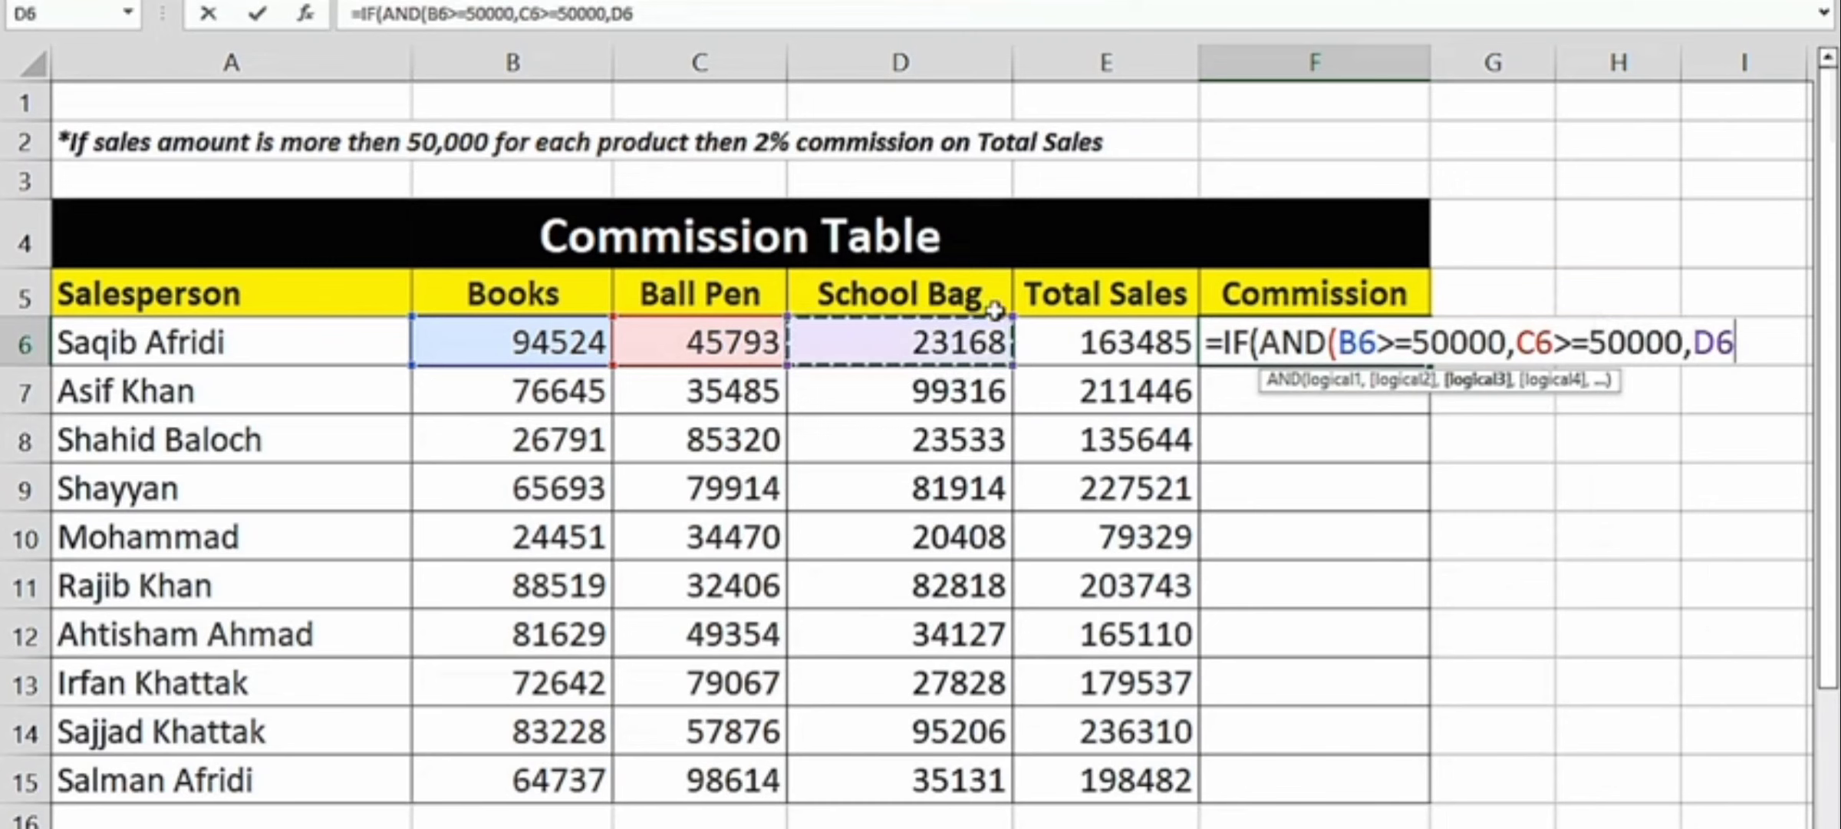
text(>=)
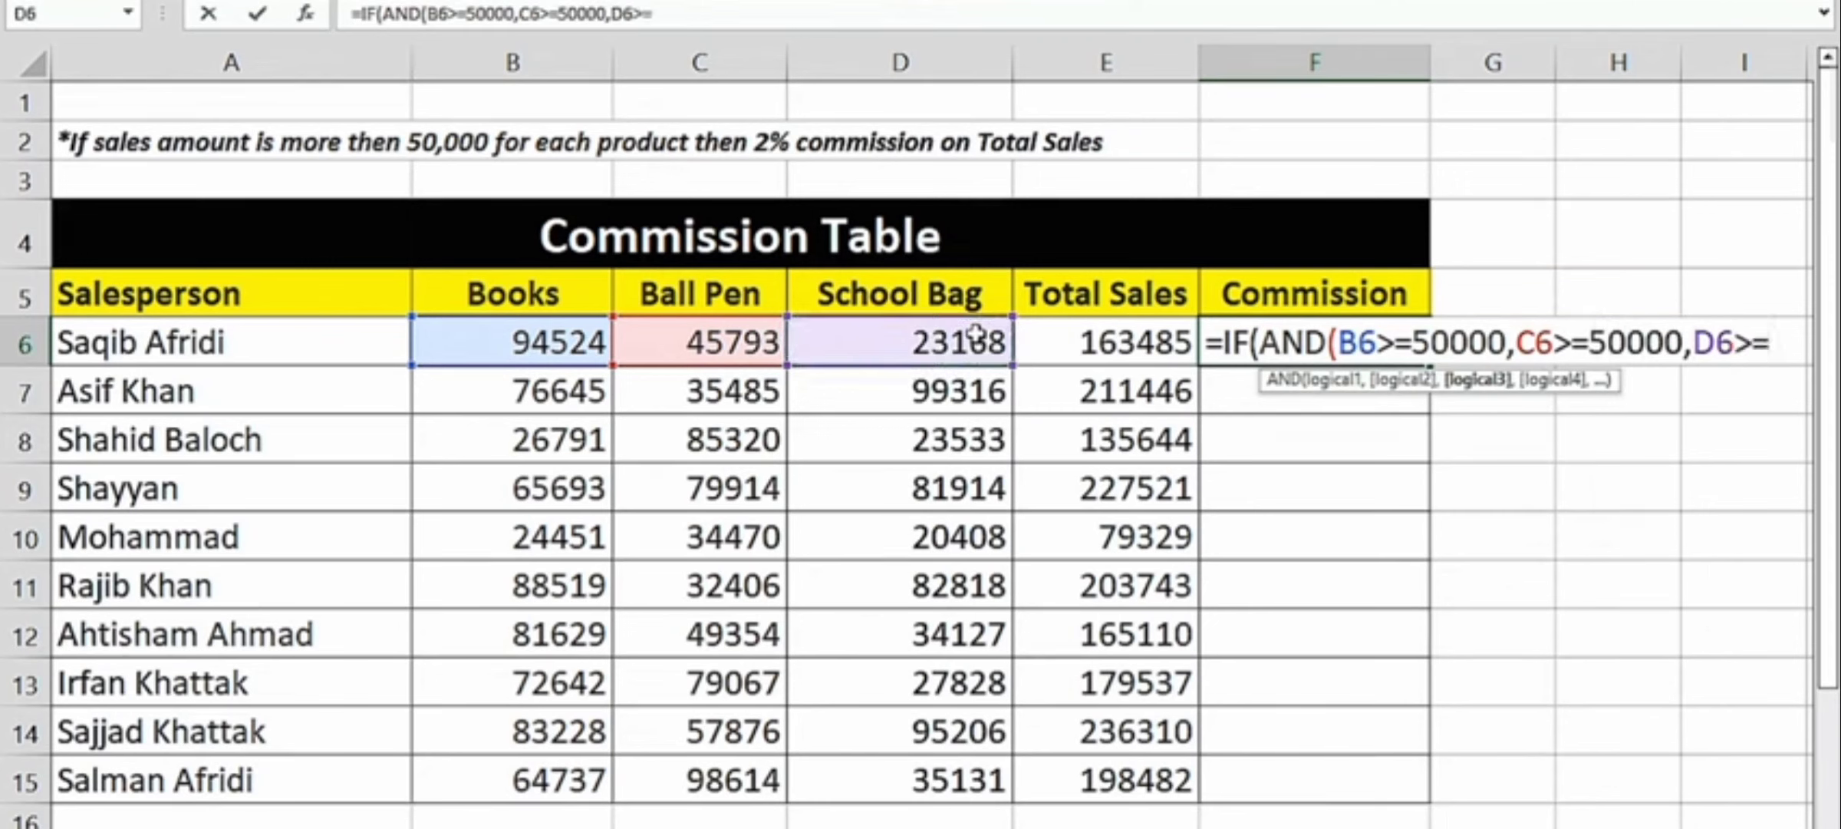
text(50000))
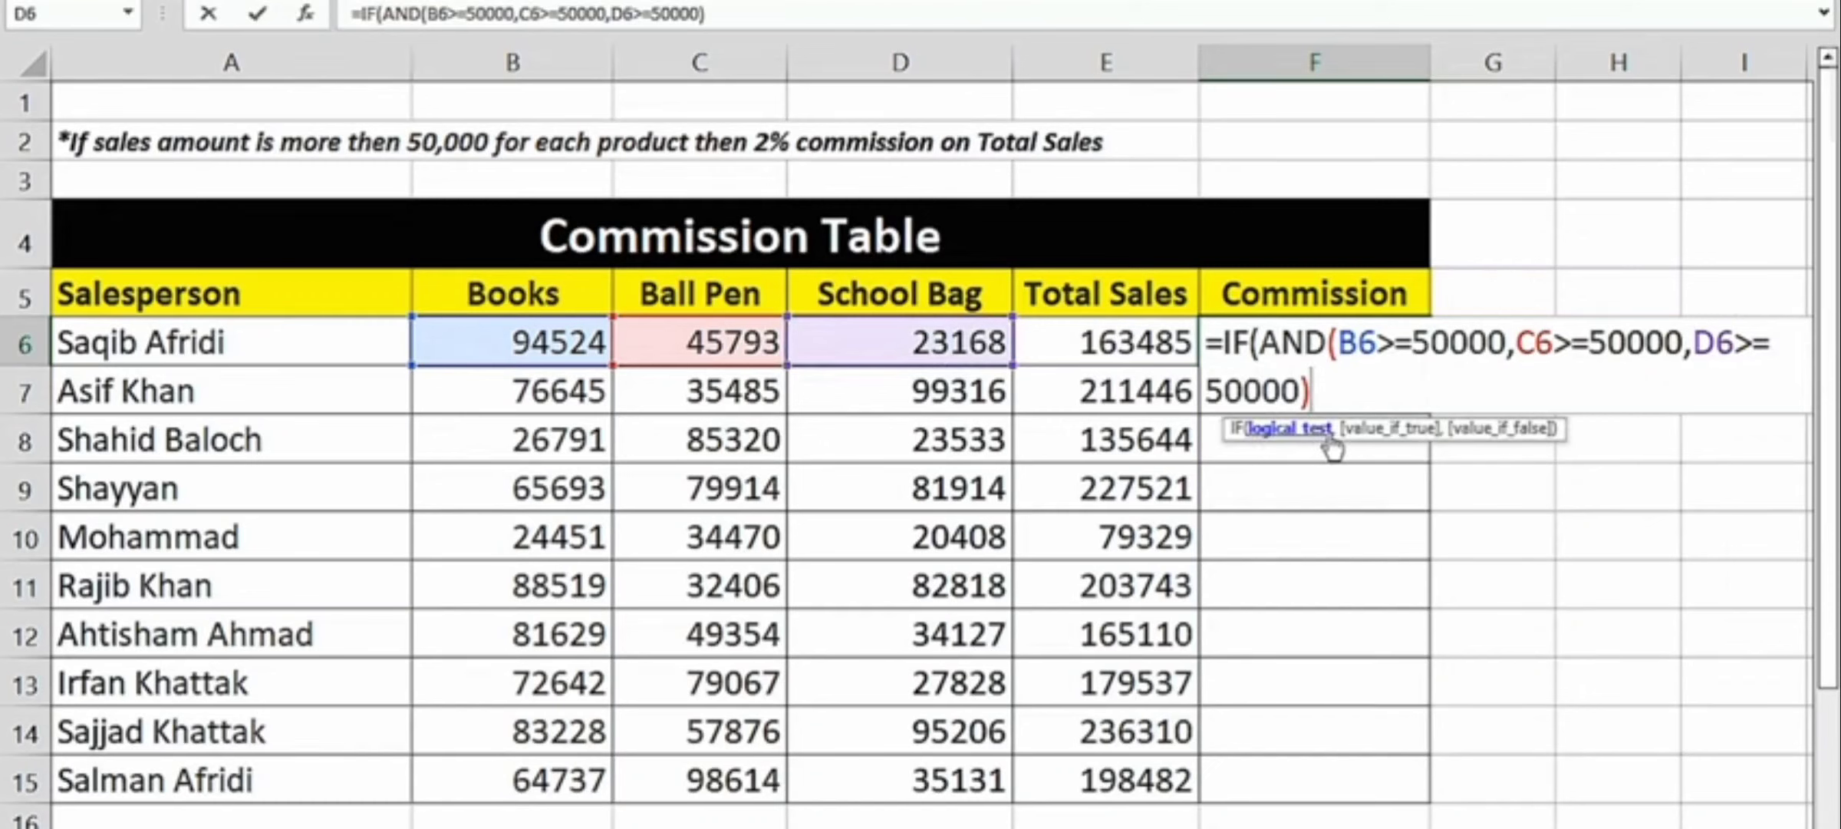
text(,)
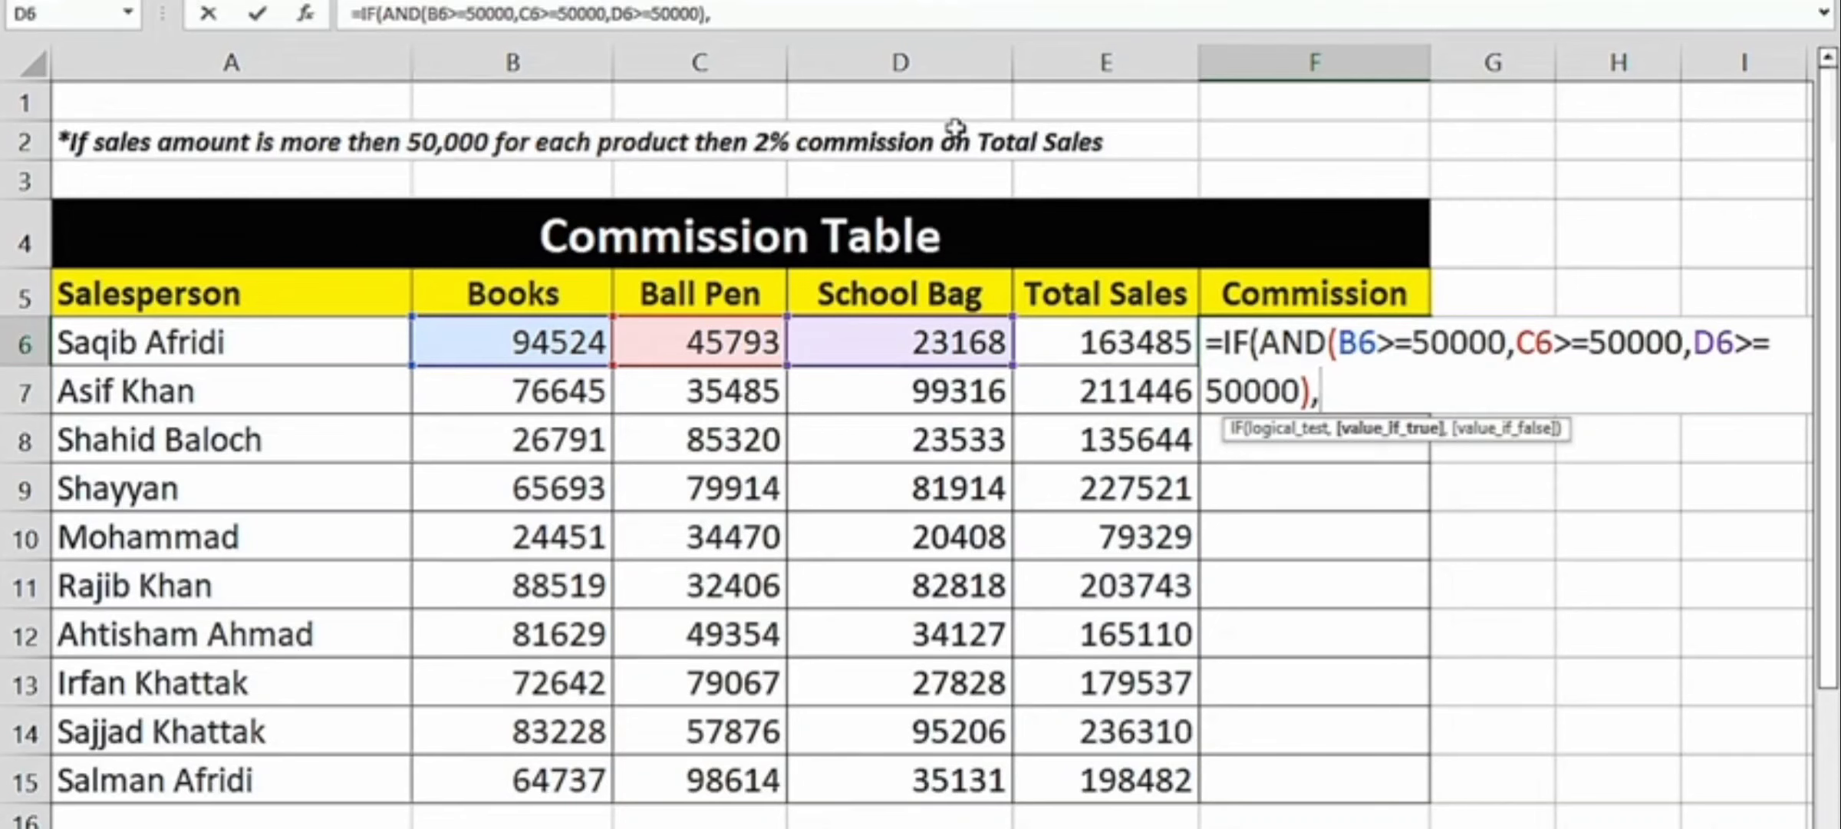
- Finish the IF formula with E6*2% as the value if true and "Hard Working" as the value if false, and enter it
click(1089, 337)
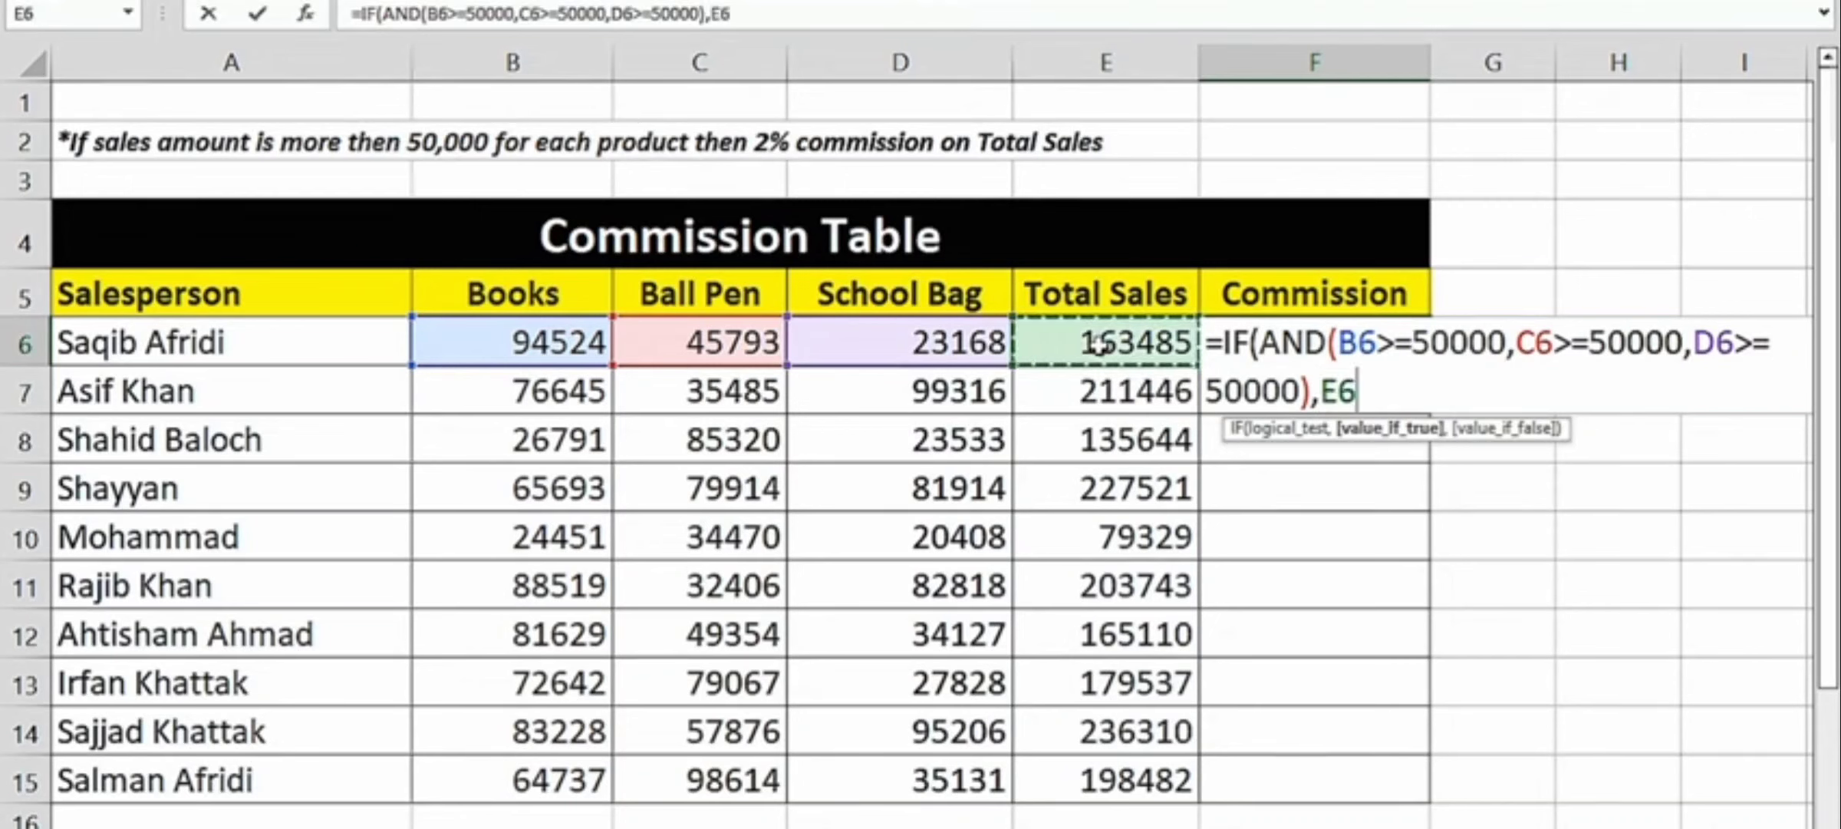
text(*2)
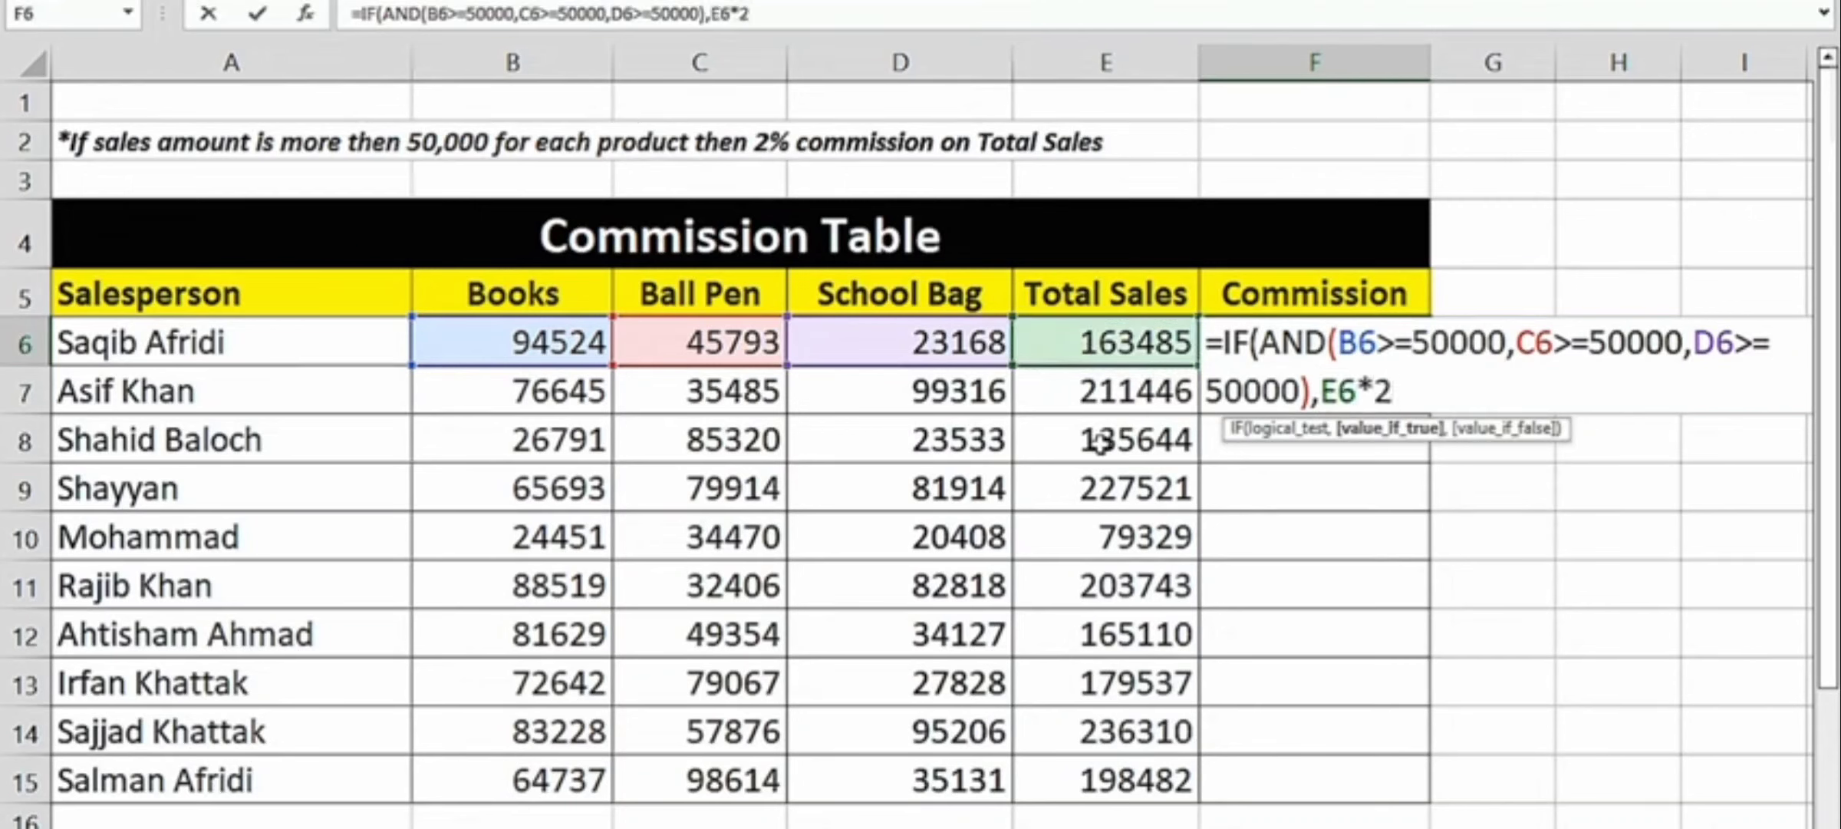
text(%,)
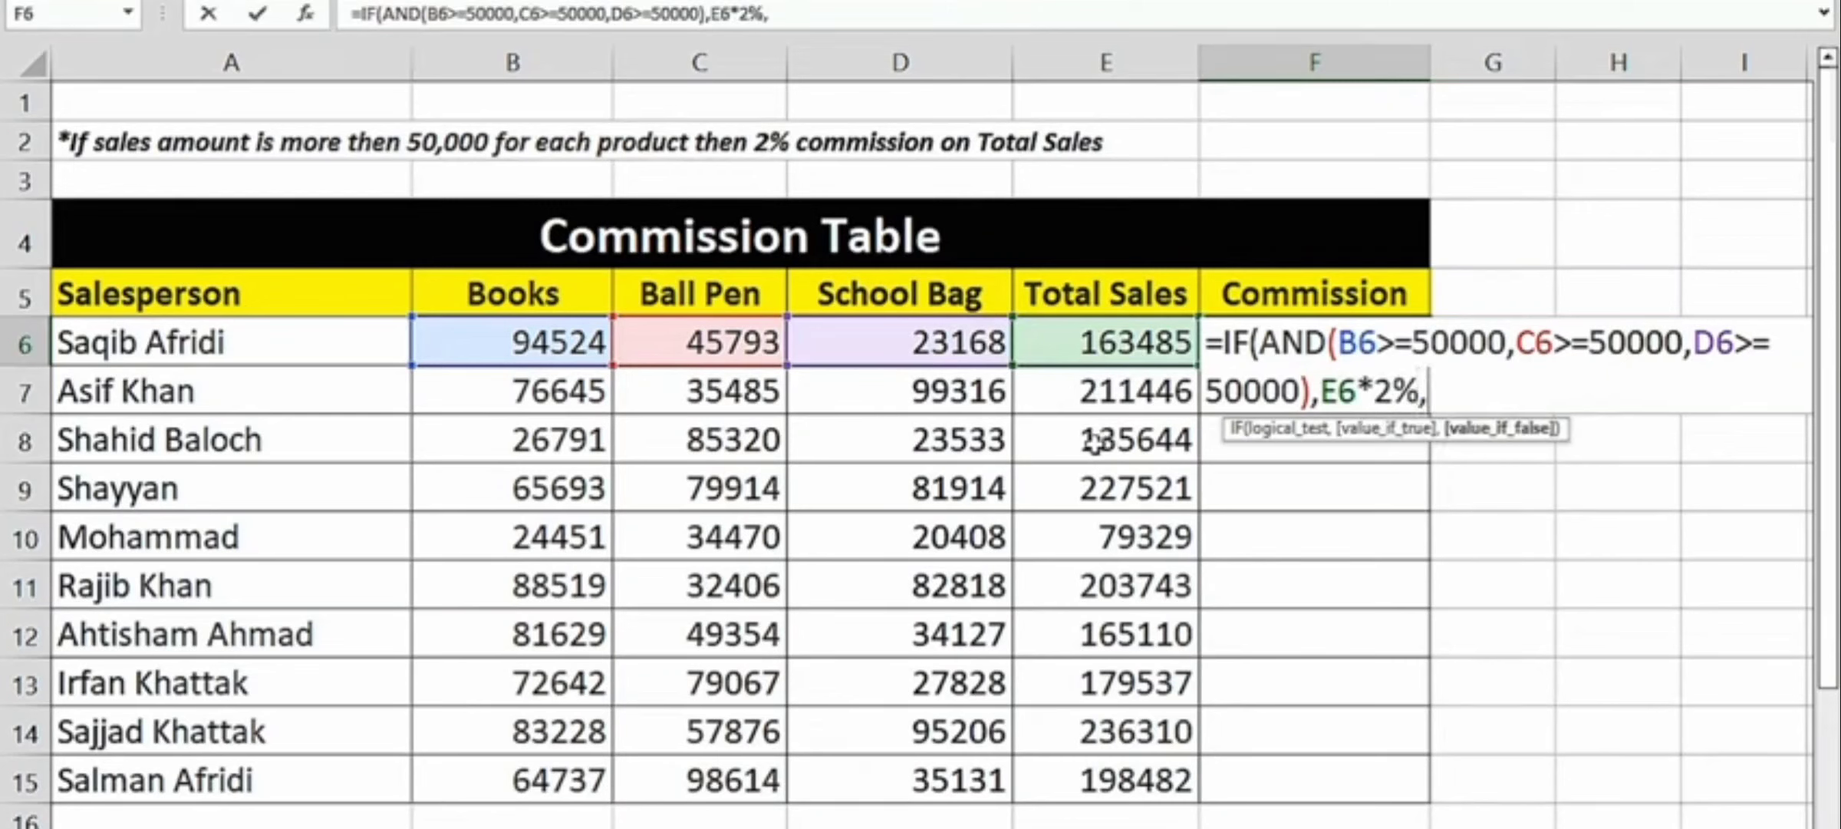
text("Hard W)
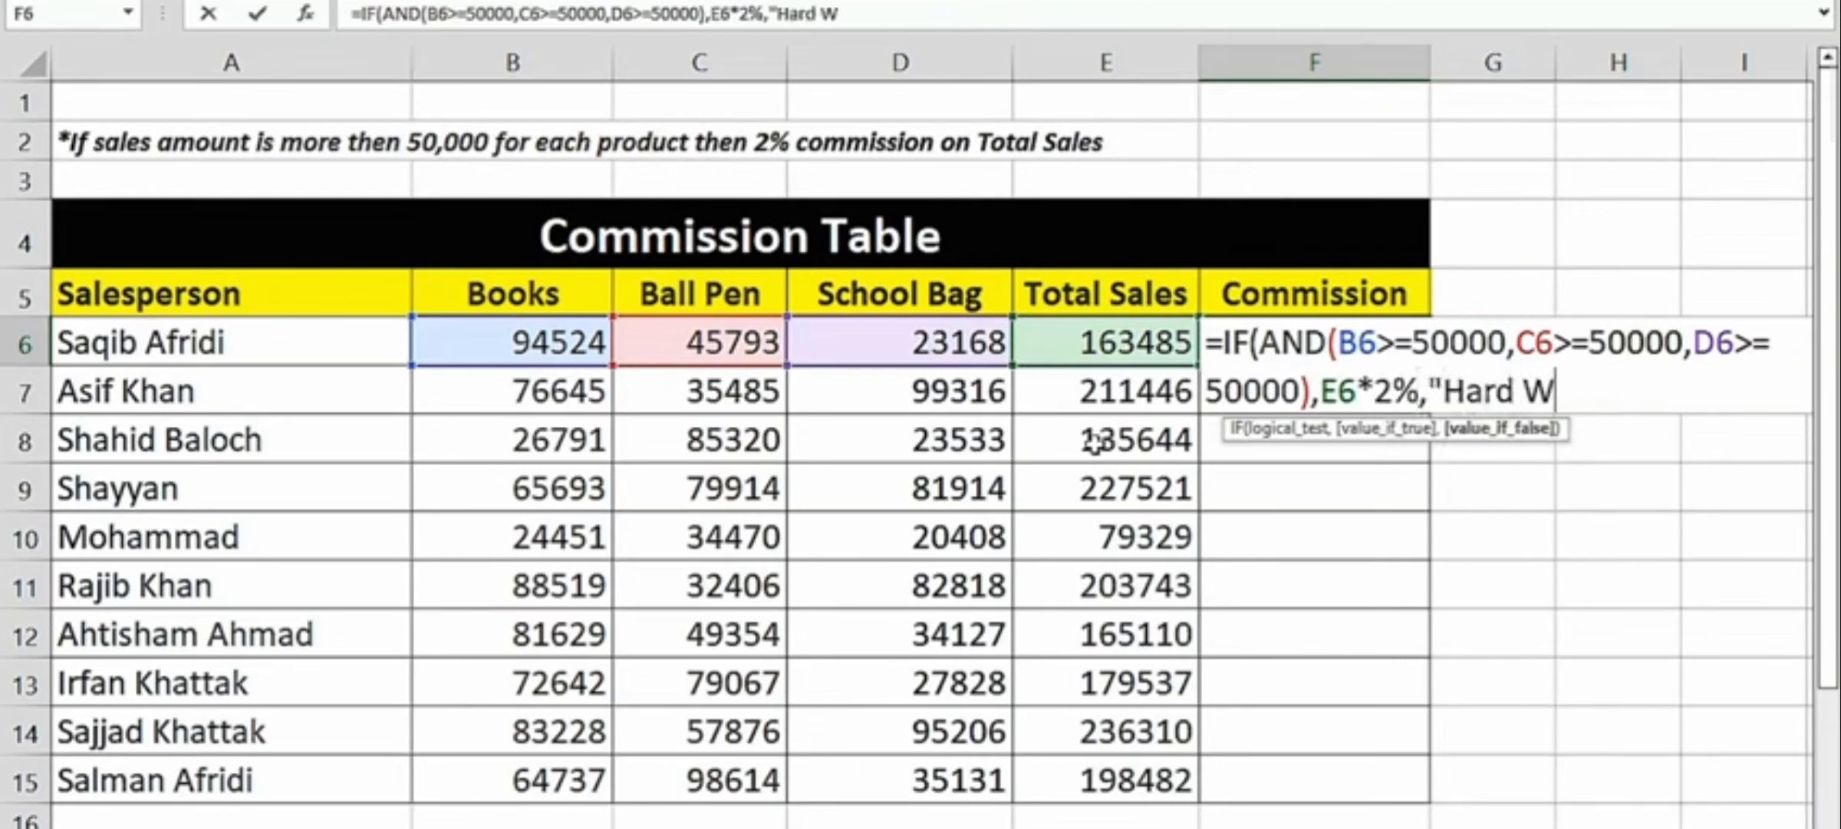
text(orking")
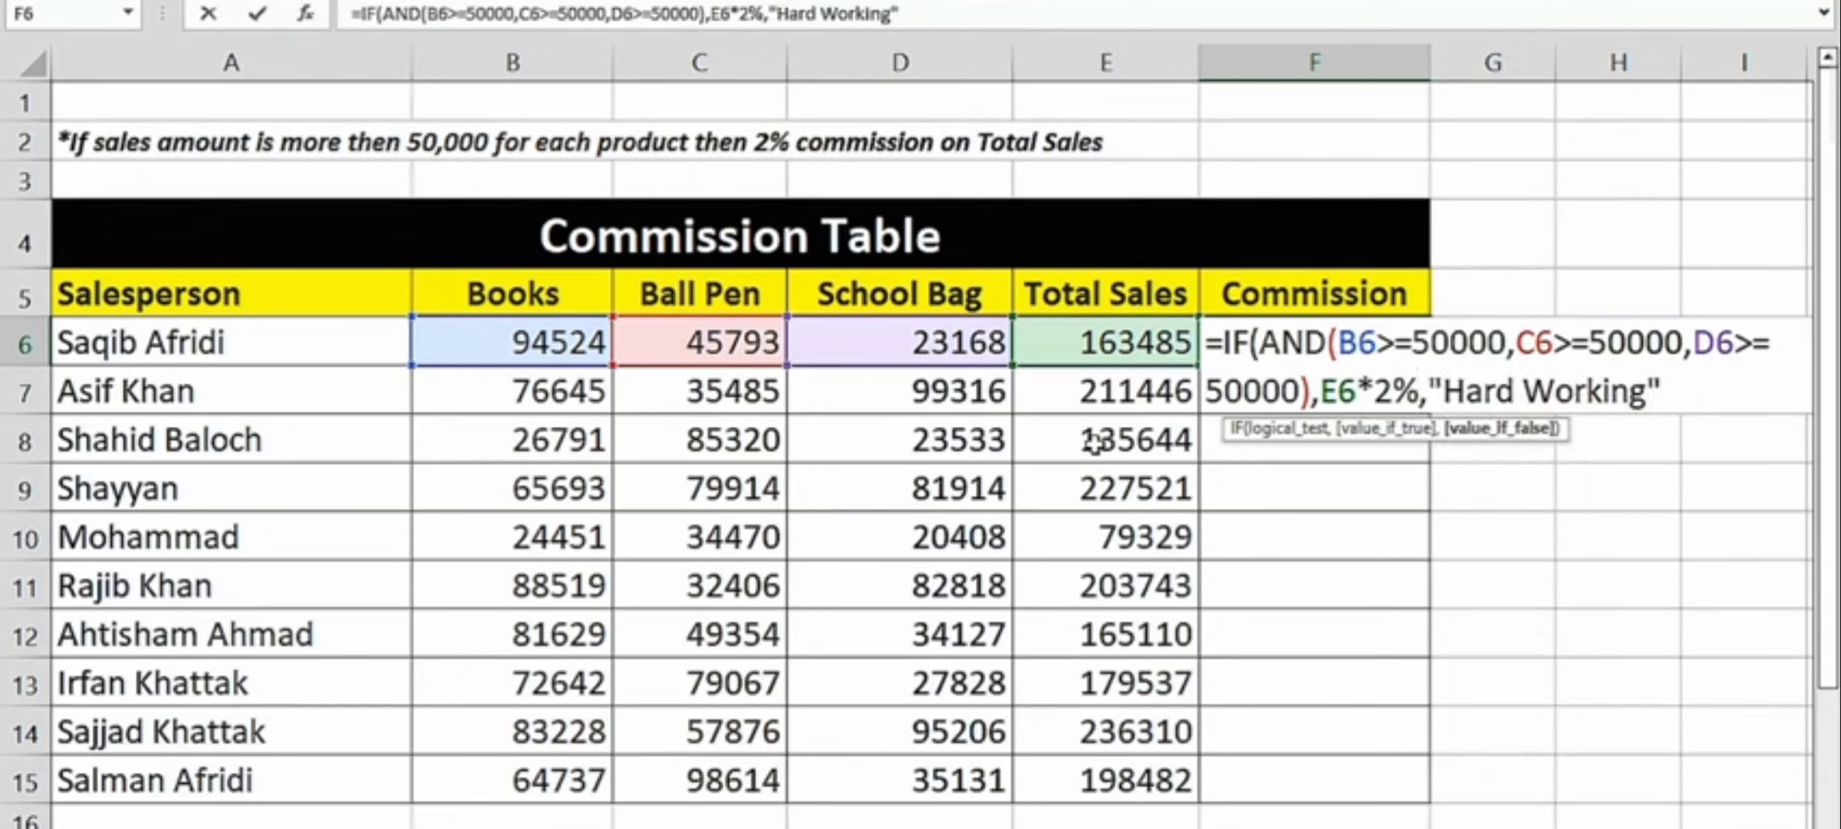
text())
key(Return)
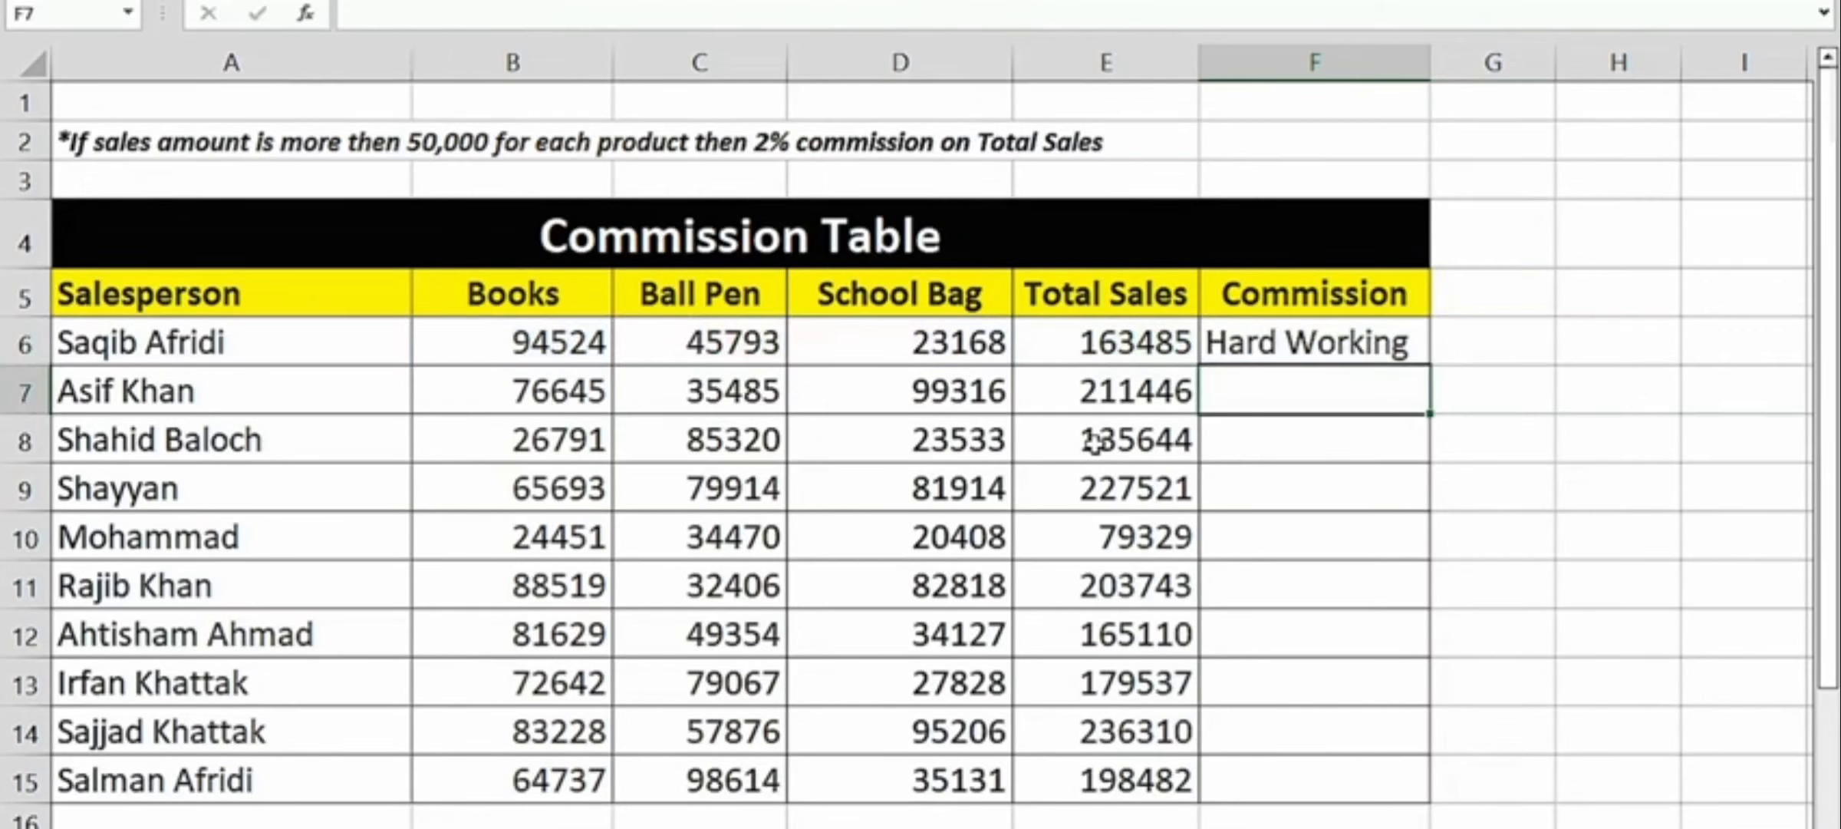
- Check the Commission formula in F6 against the first salesperson's Ball Pen and School Bag sales
key(Up)
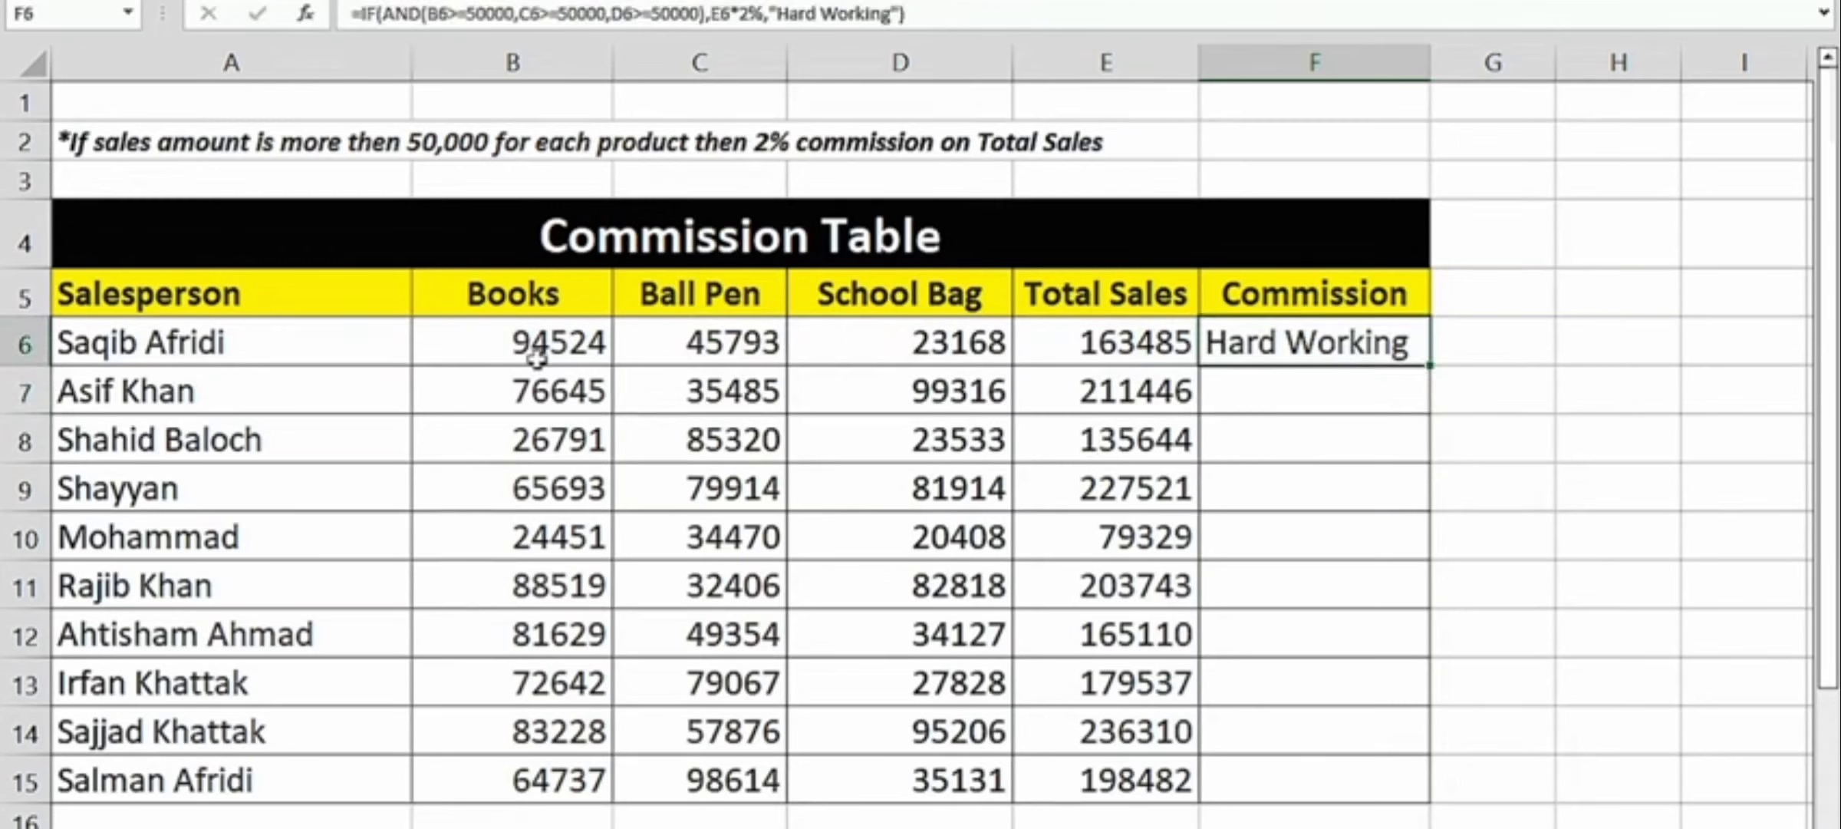
click(733, 347)
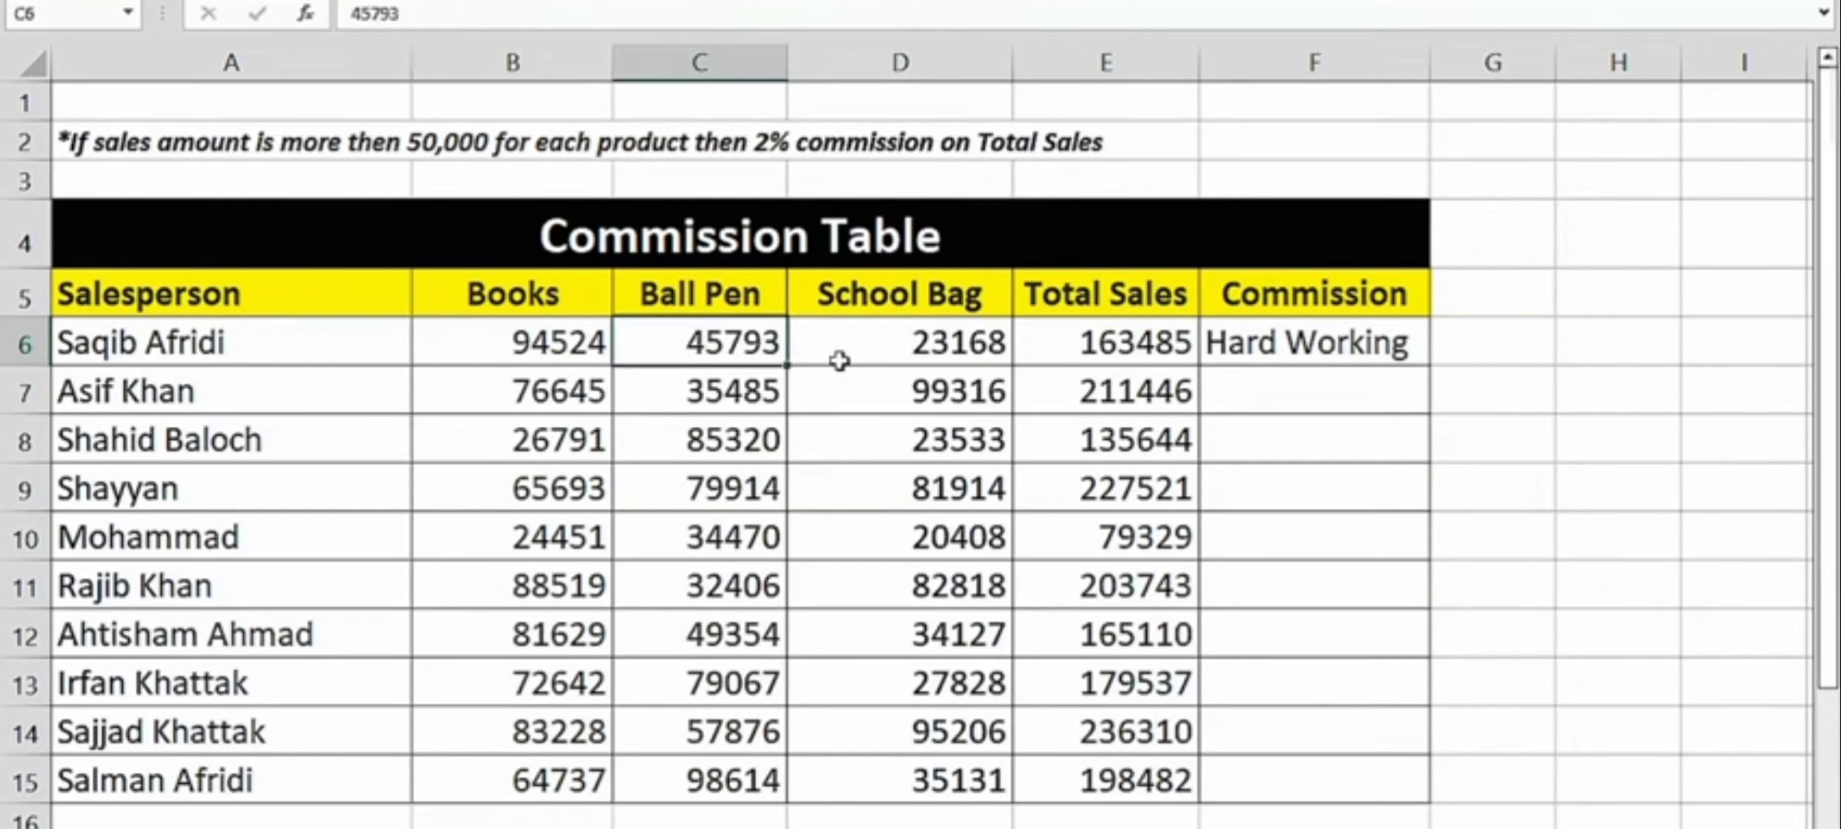
click(907, 359)
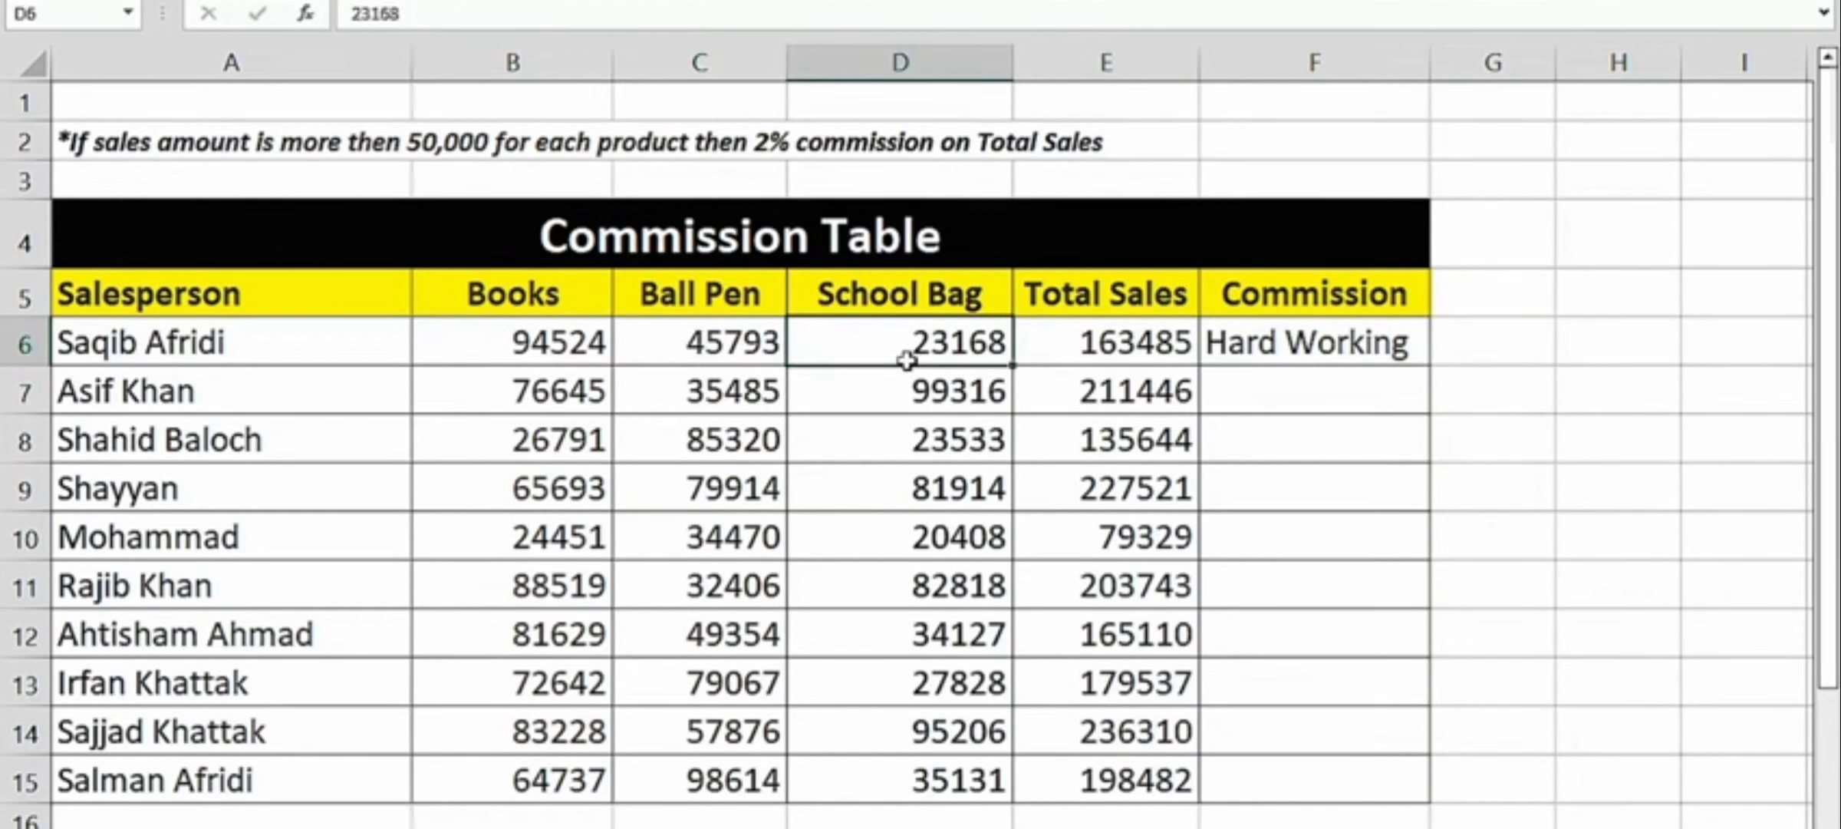
- Fill the commission formula in F6 down through F15 and check it against the sales figures in rows 9 and 14
click(1398, 346)
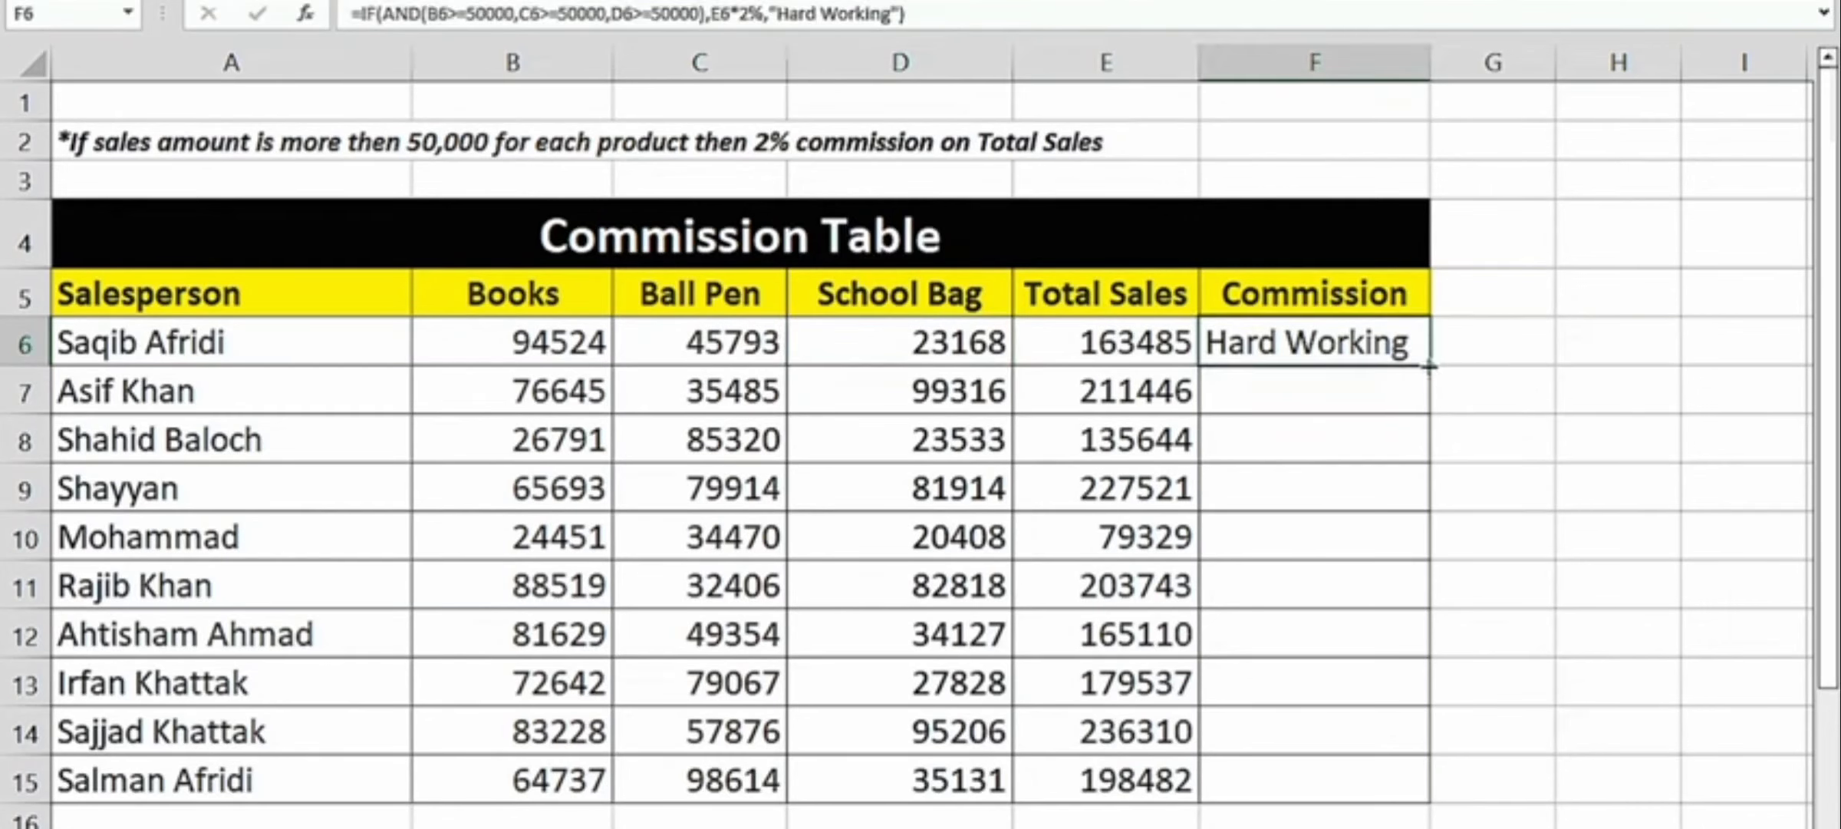
double_click(1430, 366)
click(1272, 564)
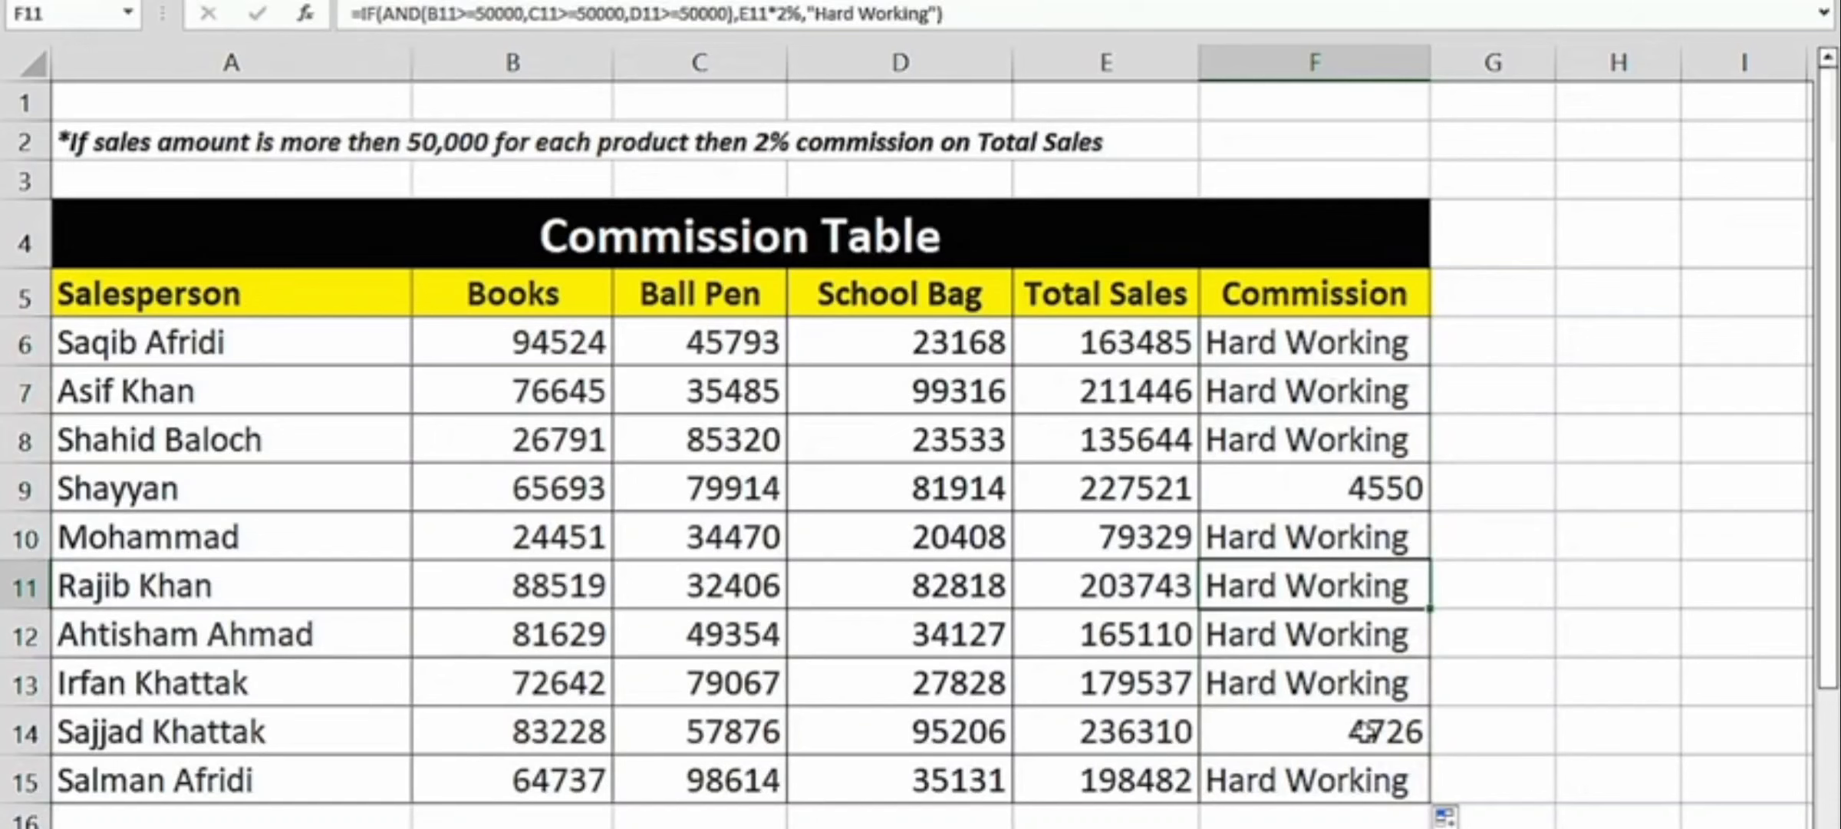
drag(568, 491, 1074, 499)
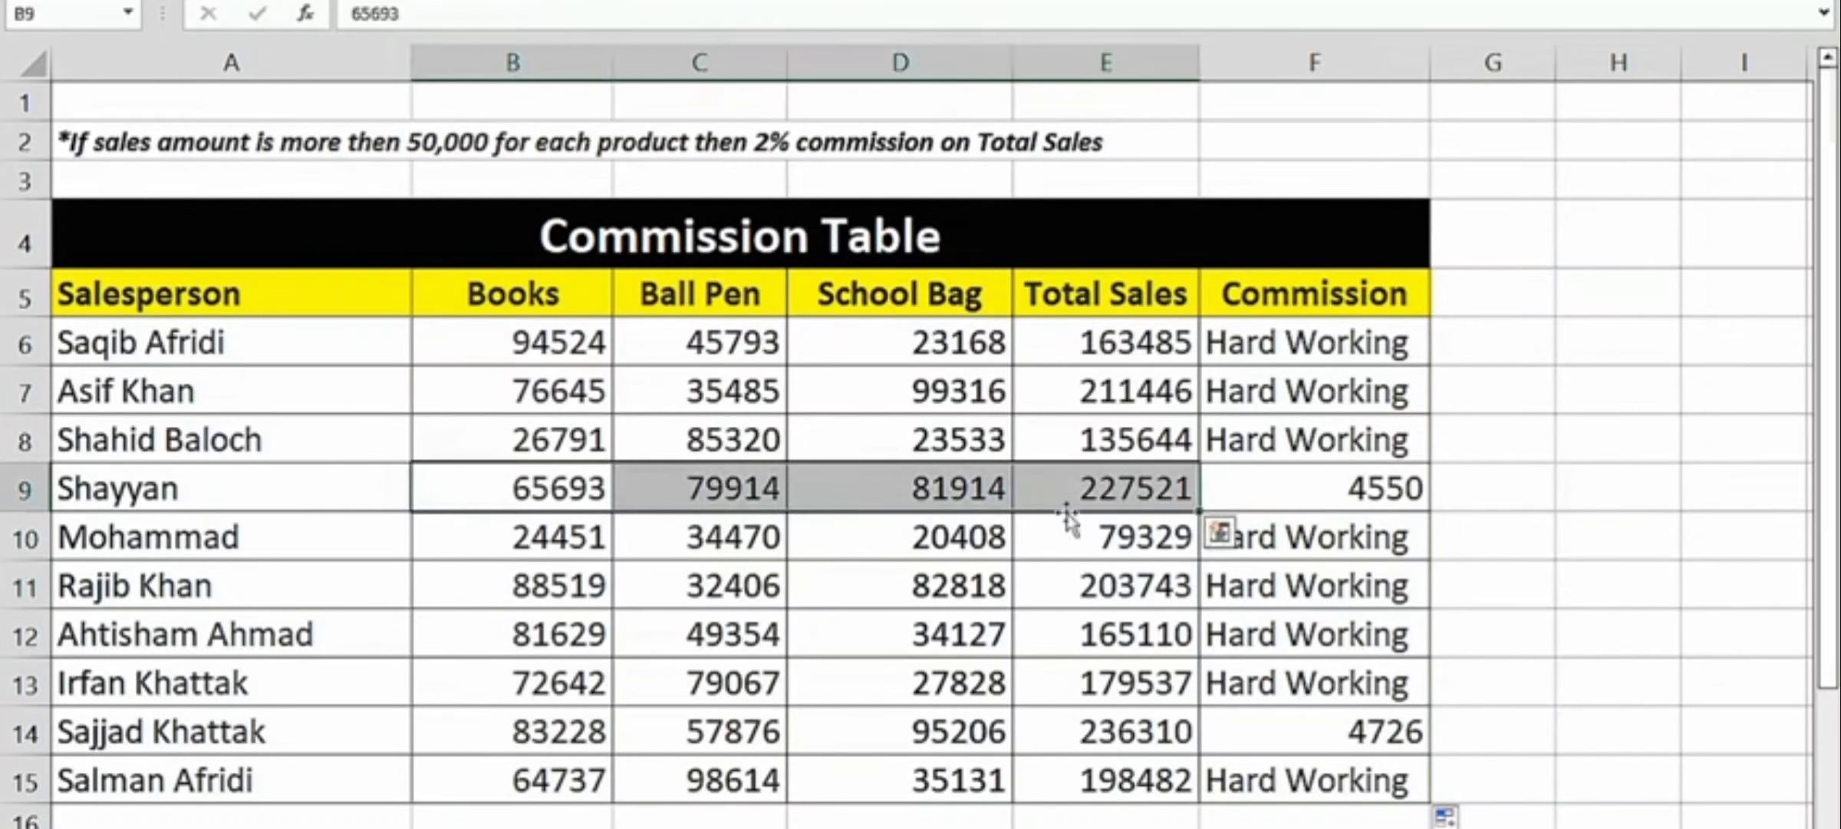
drag(589, 743, 1314, 745)
scroll(1011, 533, down, 3)
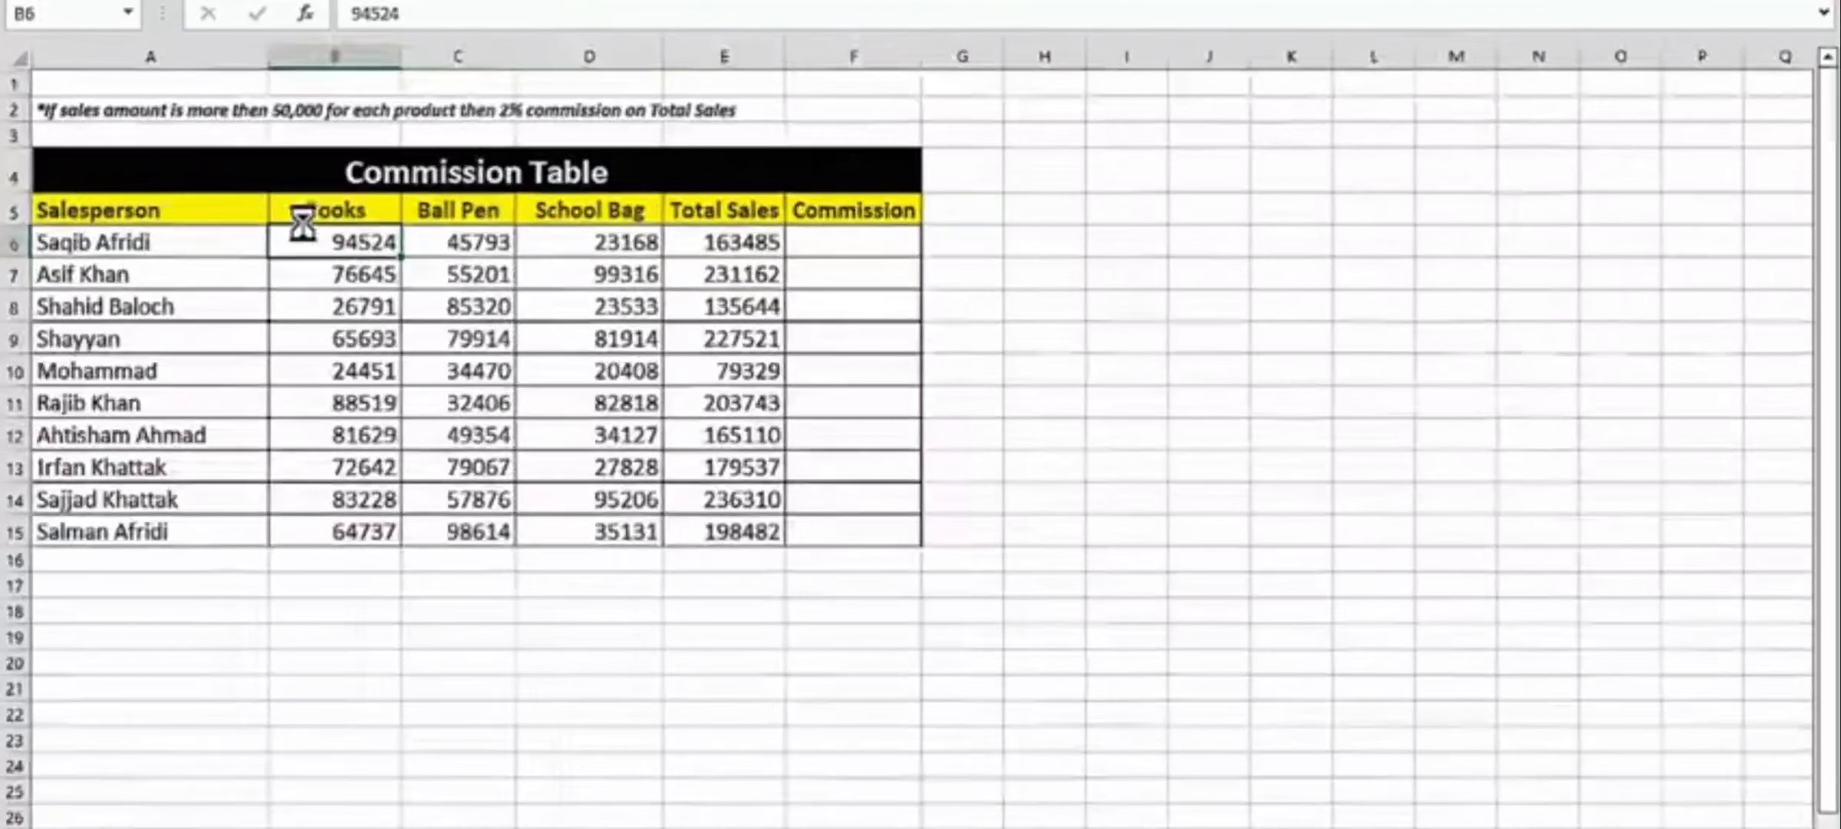
ctrl+scroll(296, 230, up, 5)
ctrl+scroll(303, 228, down, 1)
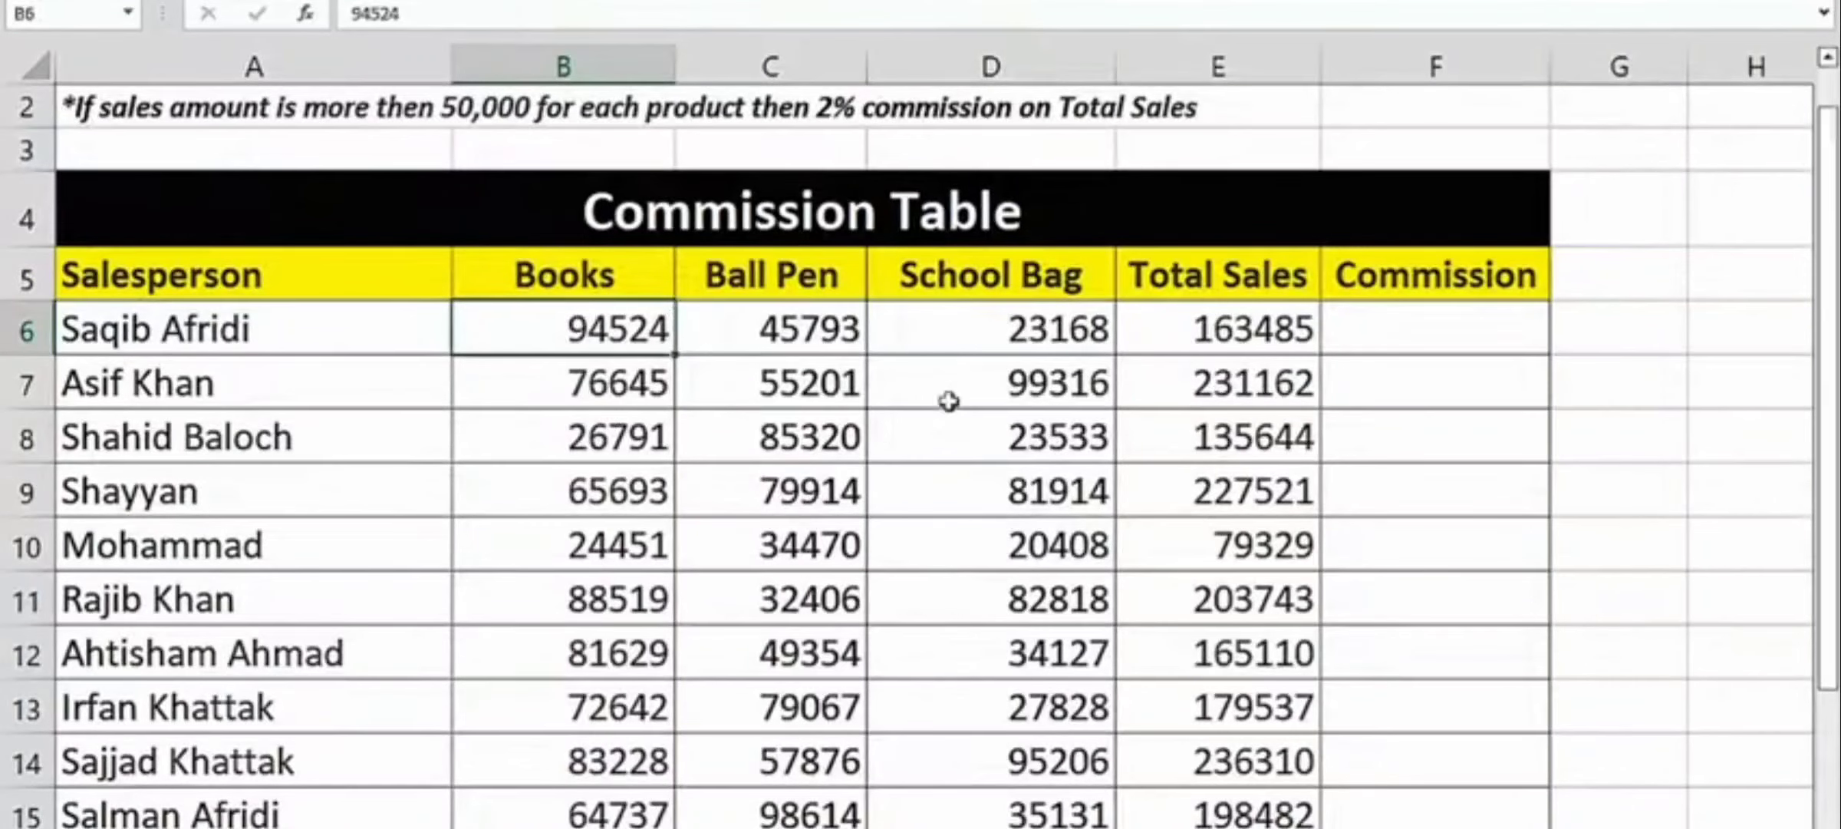
key(Right)
key(Right)
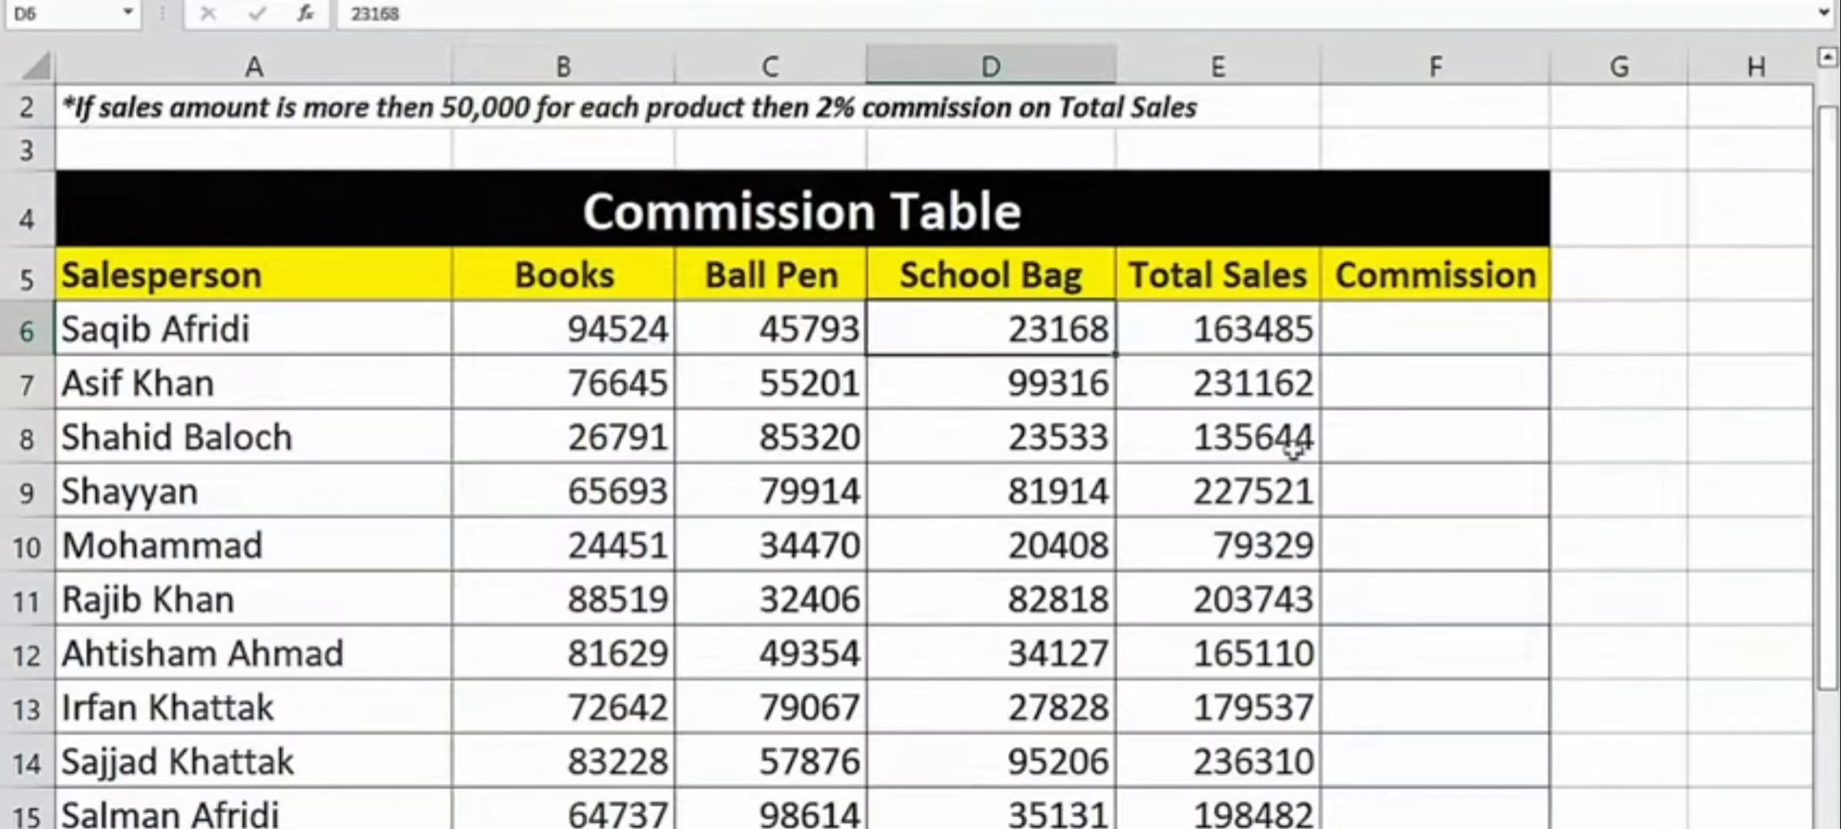
scroll(1042, 399, down, 2)
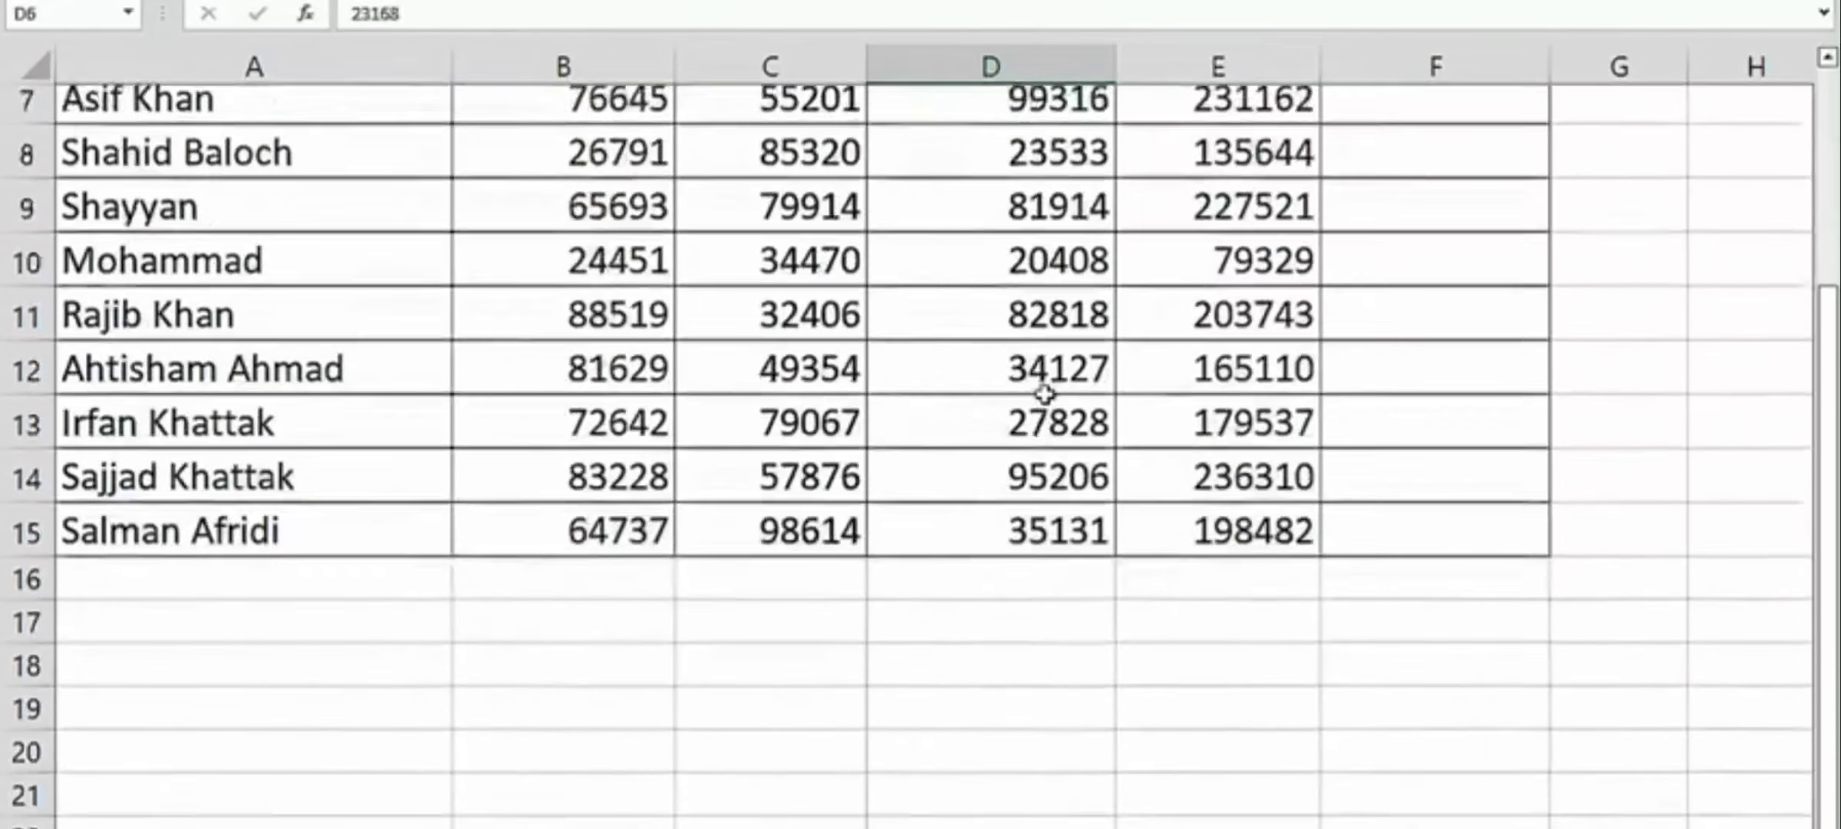
scroll(1045, 395, up, 2)
ctrl+scroll(1043, 392, down, 2)
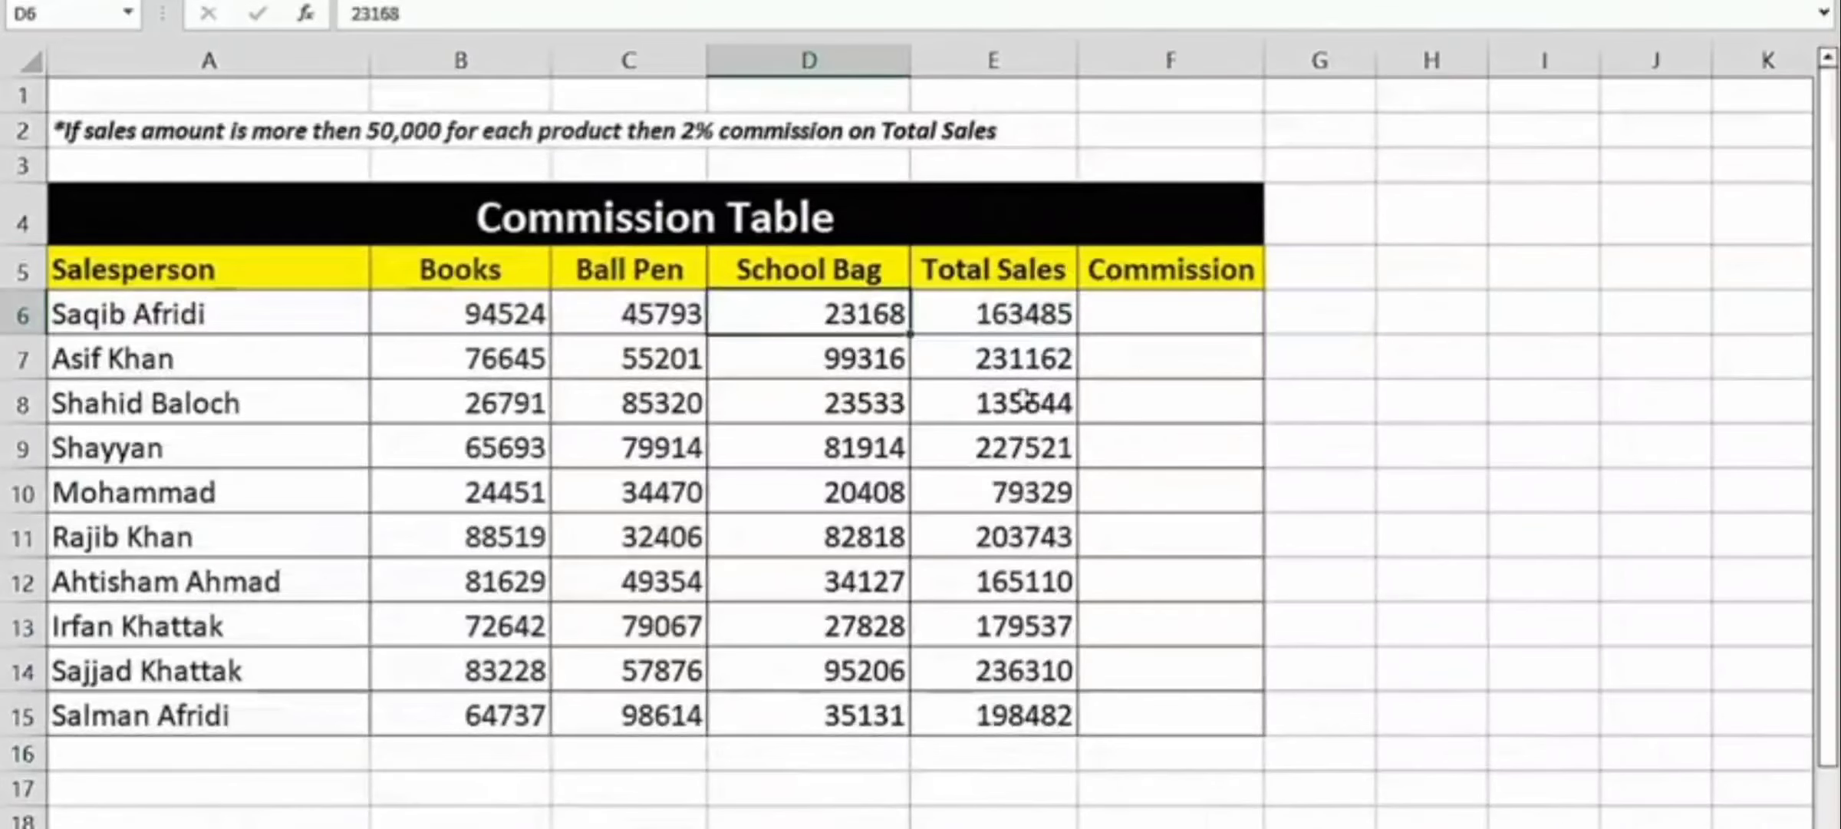
click(948, 345)
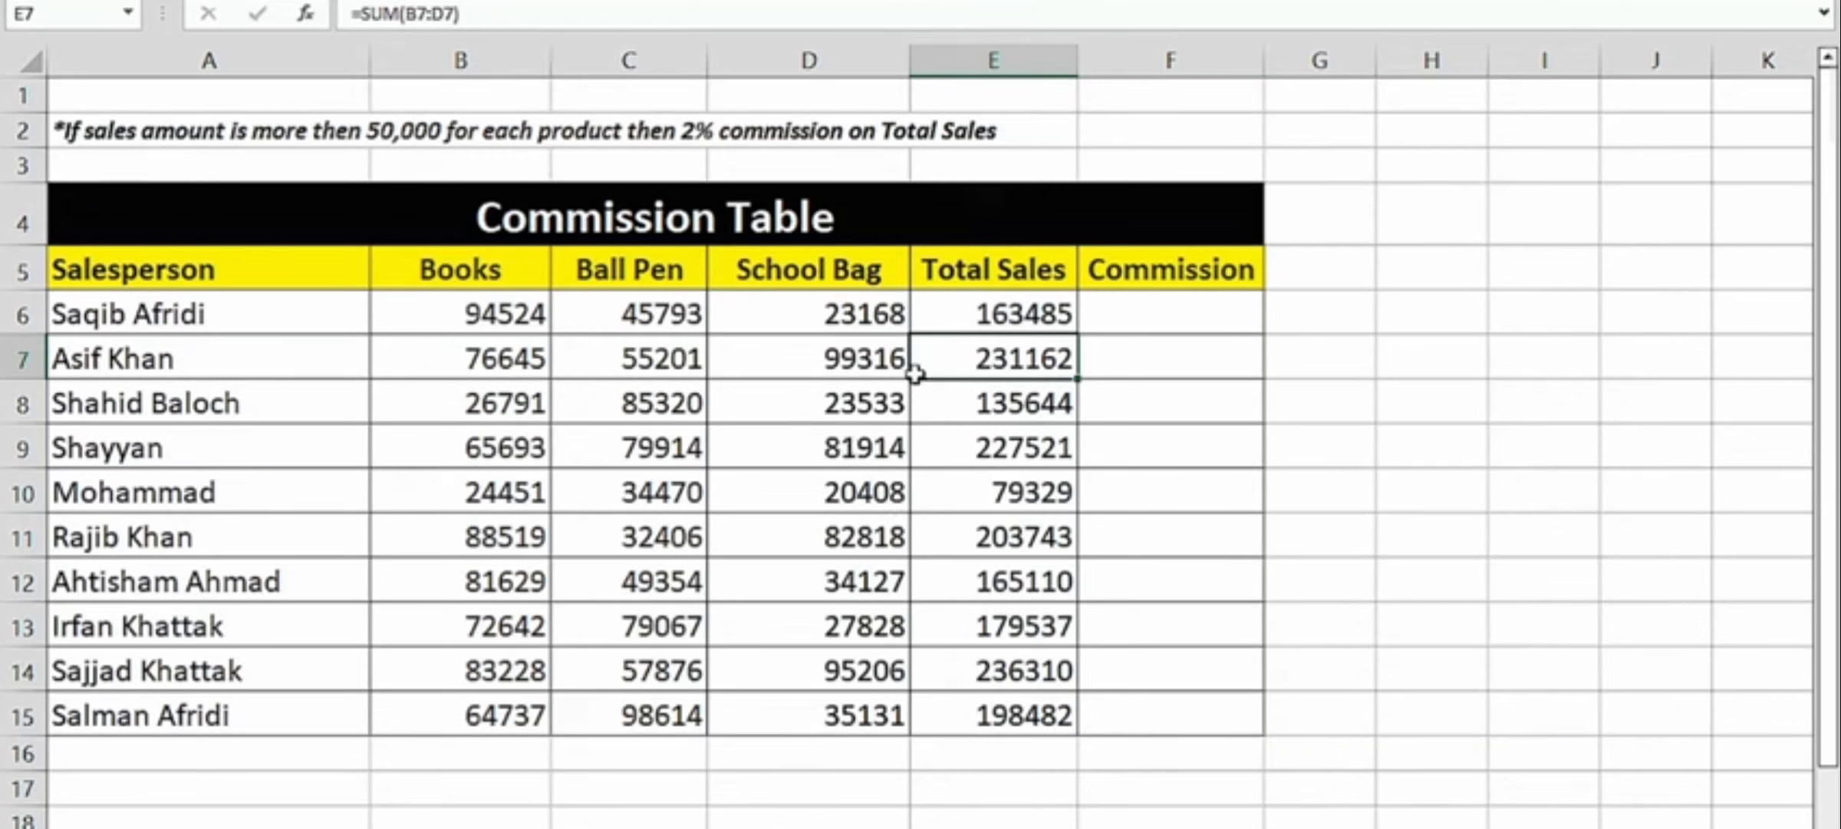
click(1109, 320)
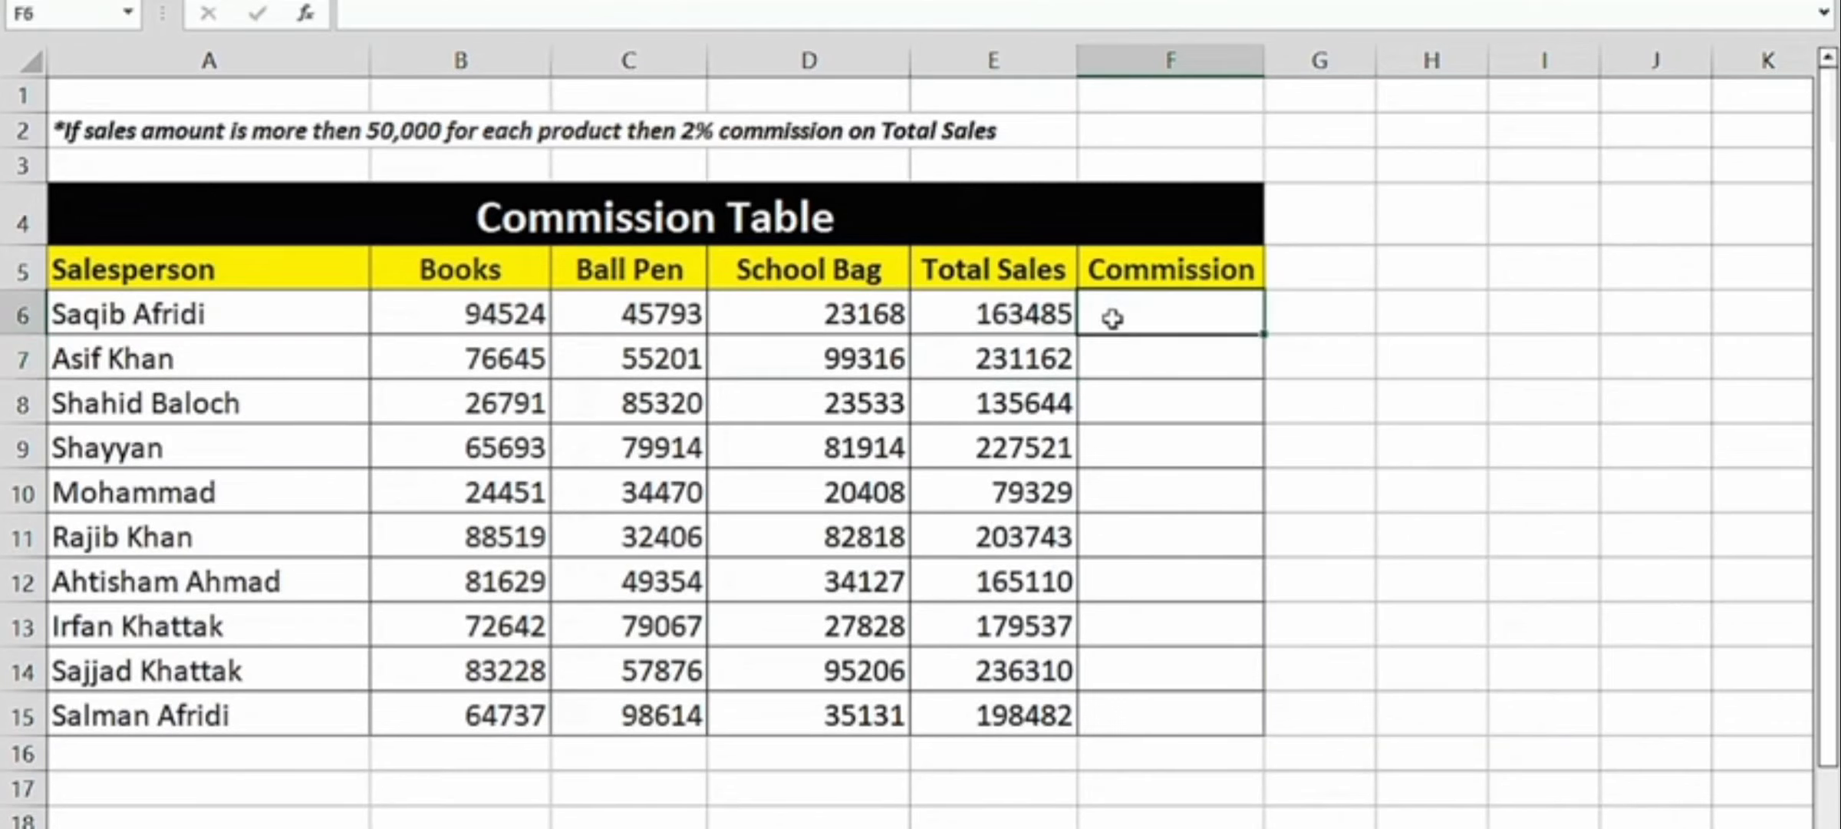
click(1167, 323)
click(1175, 311)
scroll(1156, 505, down, 2)
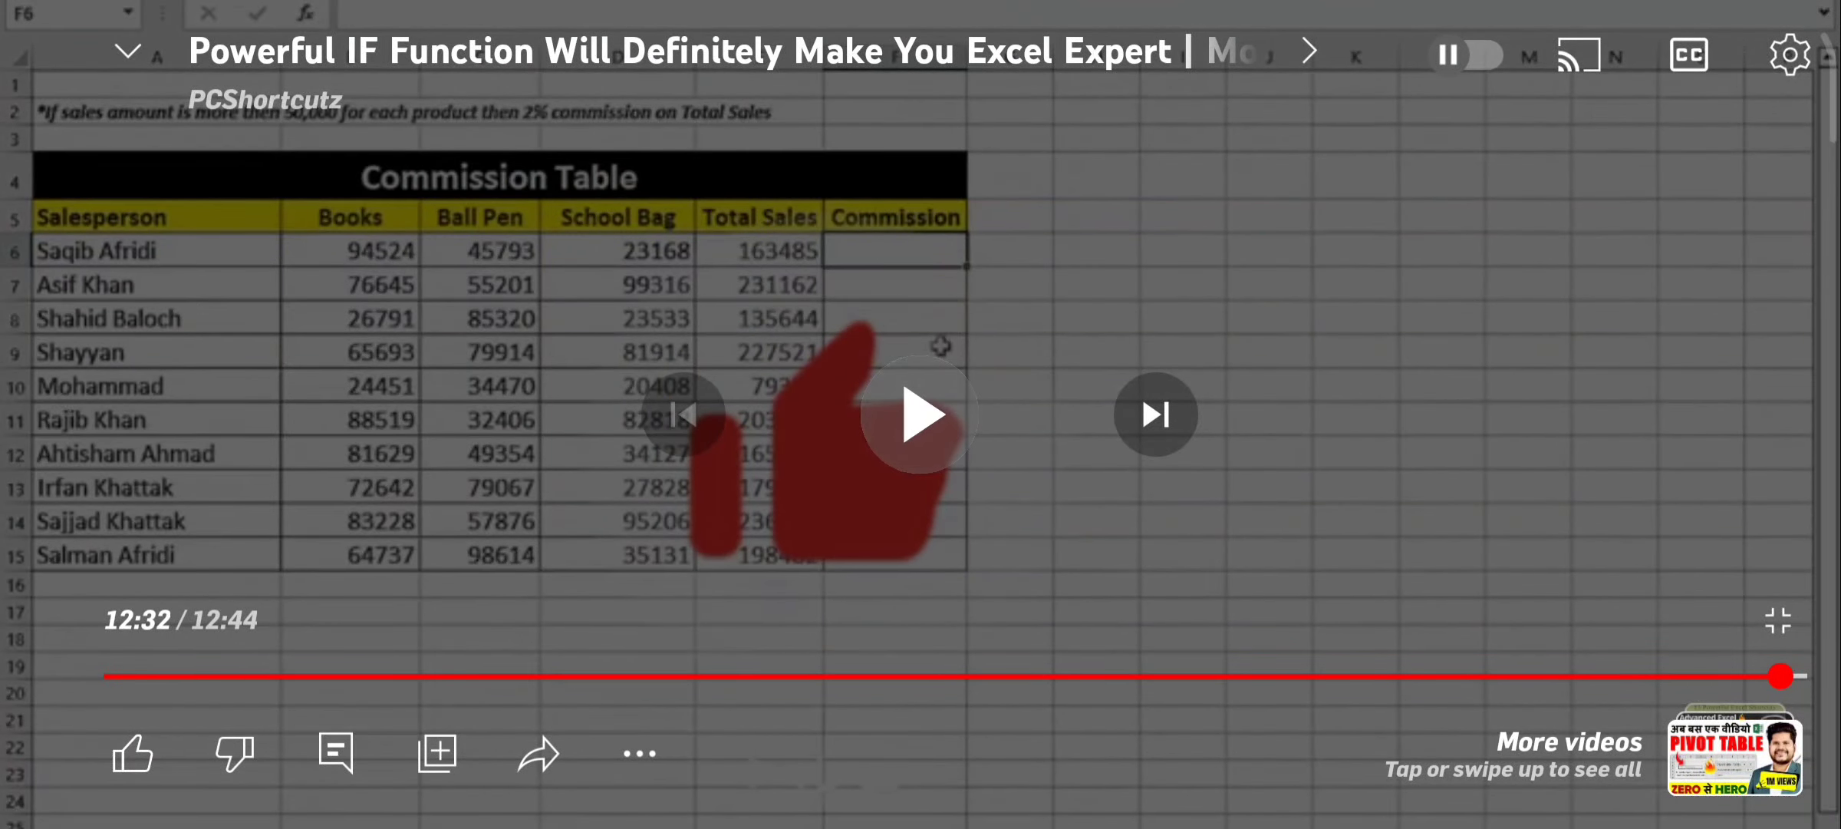